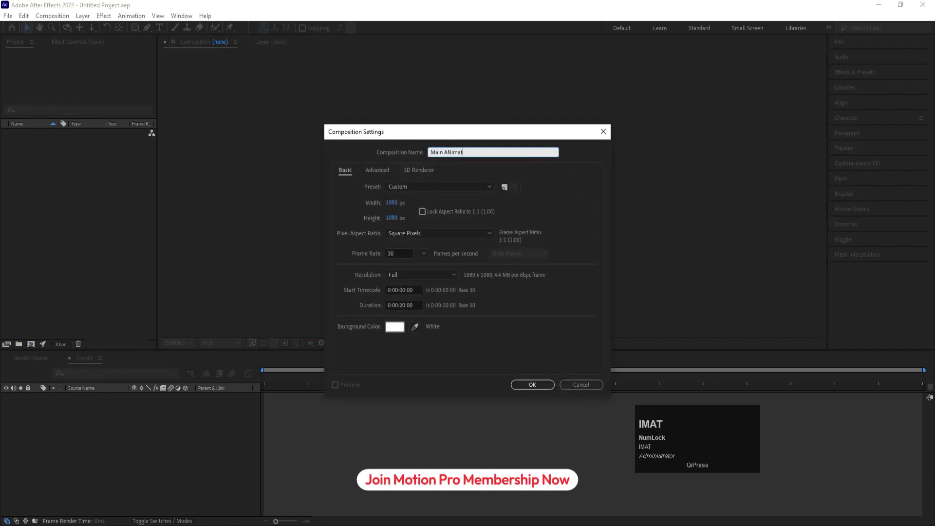
# Step: Create the Main ANimation composition with a width of 1920 px and a duration of 0:01:00:00
pyautogui.click(399, 206)
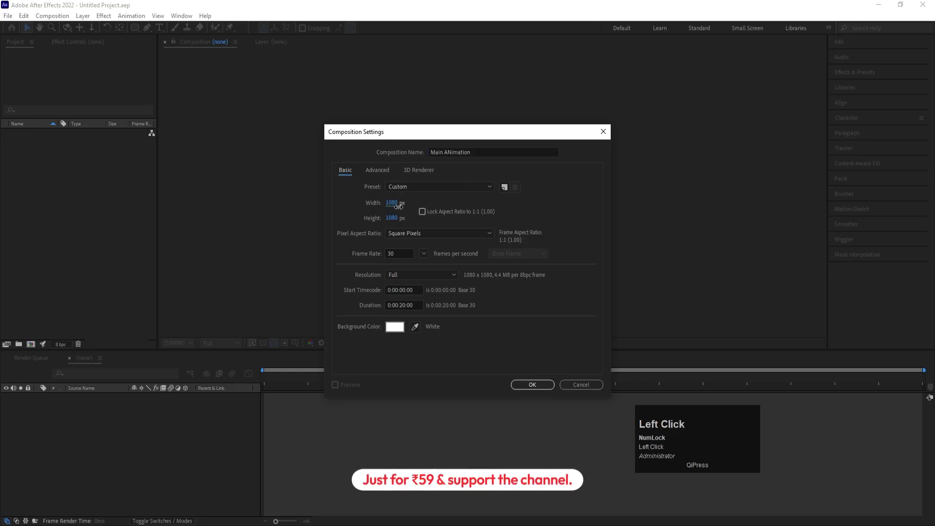
pyautogui.write('1920')
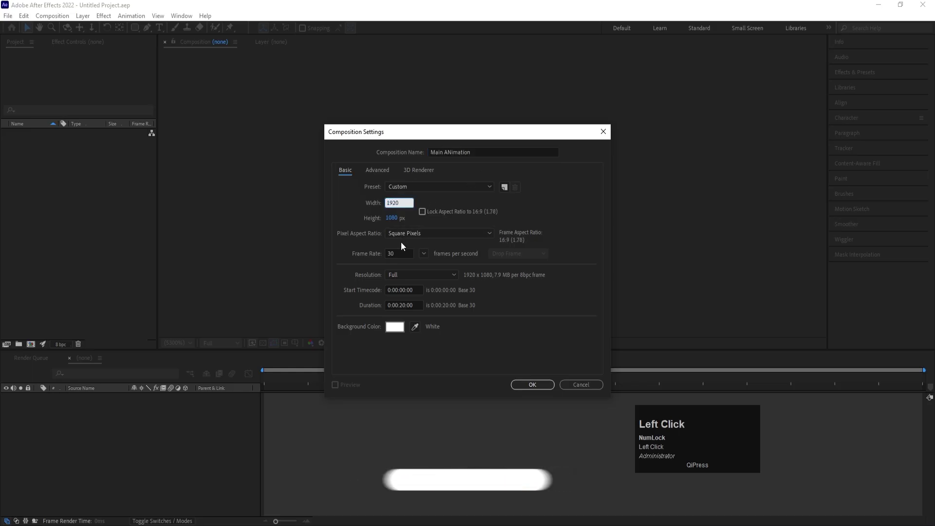
pyautogui.click(403, 305)
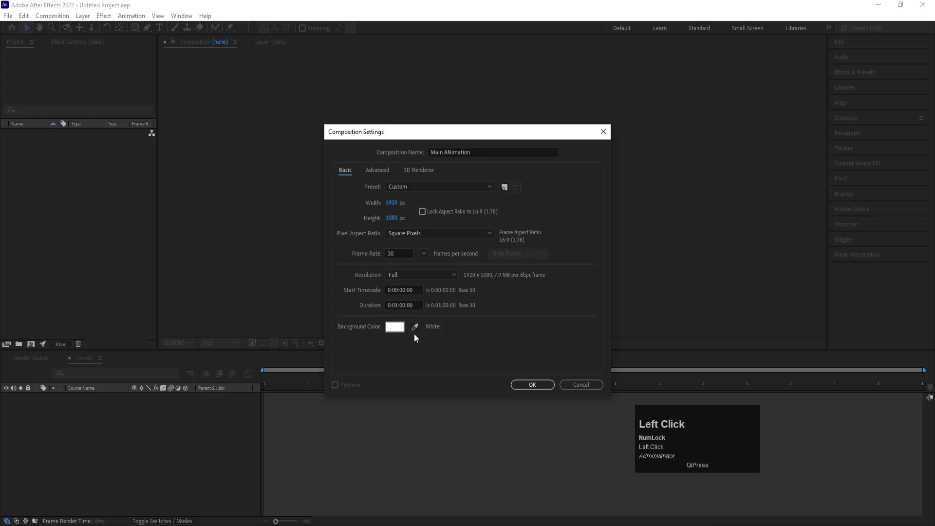
pyautogui.click(531, 384)
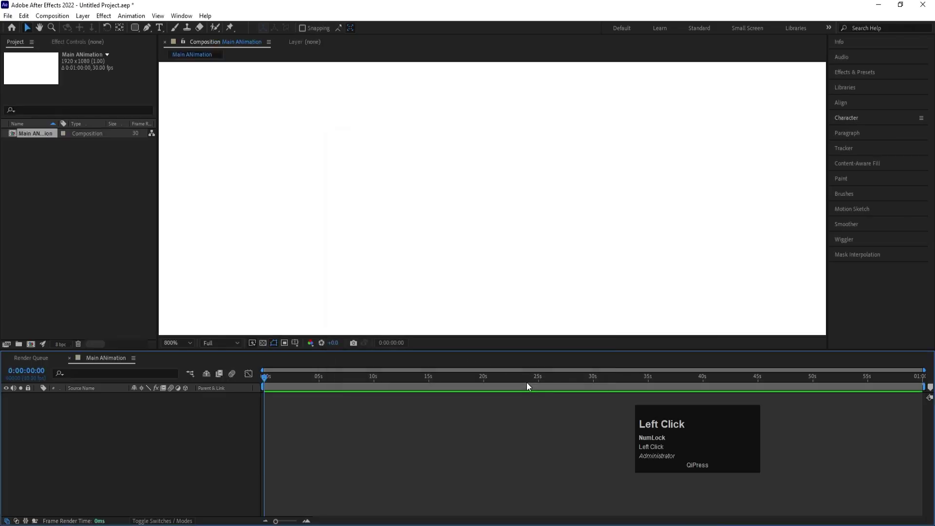
# Step: Fit the composition in the viewer and display the Title/Action Safe guides
pyautogui.click(197, 343)
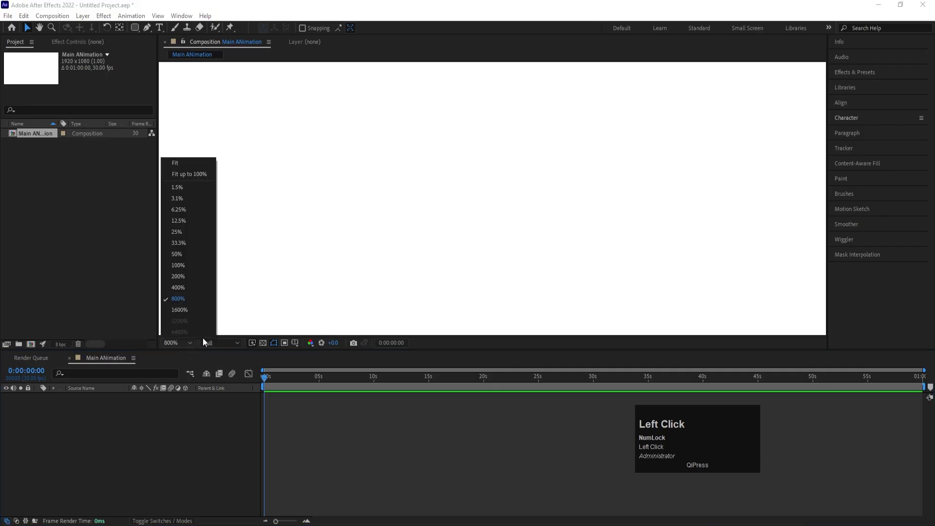
pyautogui.click(205, 163)
pyautogui.click(295, 343)
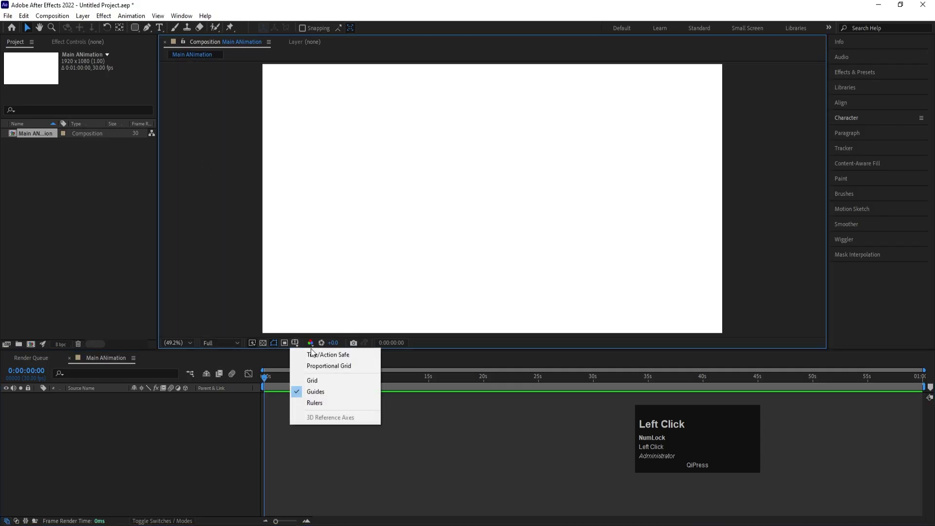
pyautogui.click(327, 359)
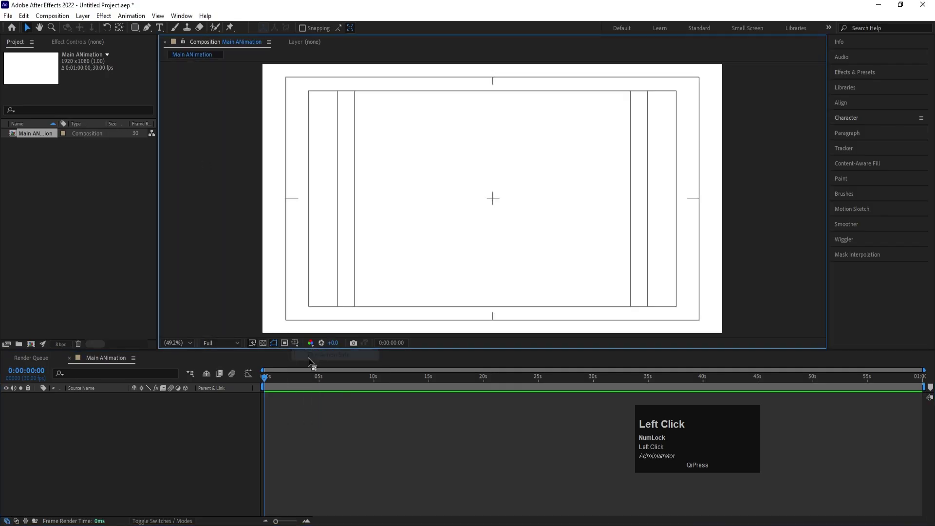
# Step: Create a second composition named Strip with a width of 1080 px
pyautogui.hotkey('ctrl', 'n')
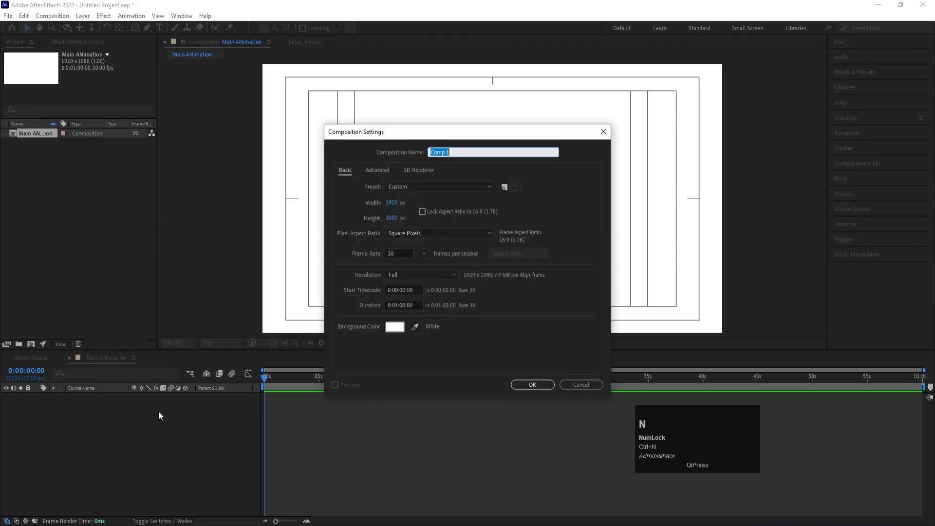
pyautogui.write('Strip')
pyautogui.click(392, 203)
pyautogui.write('1080')
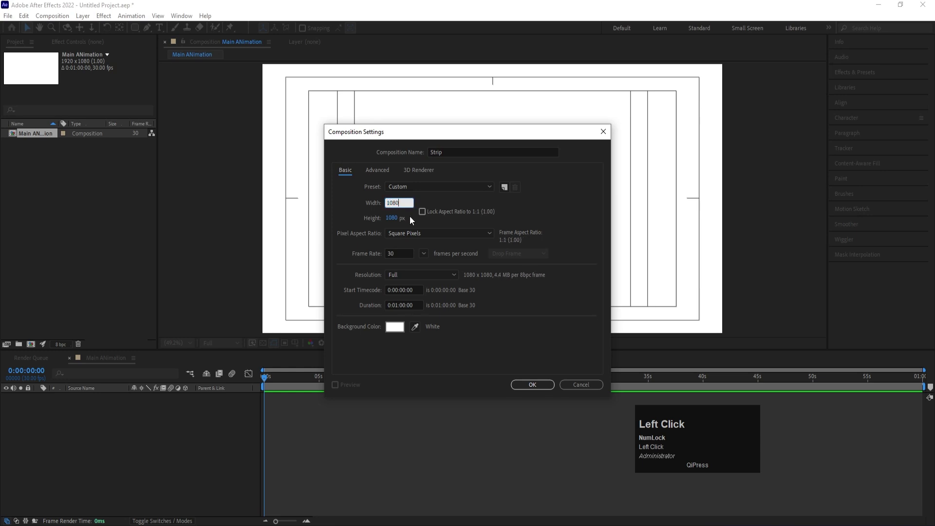
pyautogui.click(532, 384)
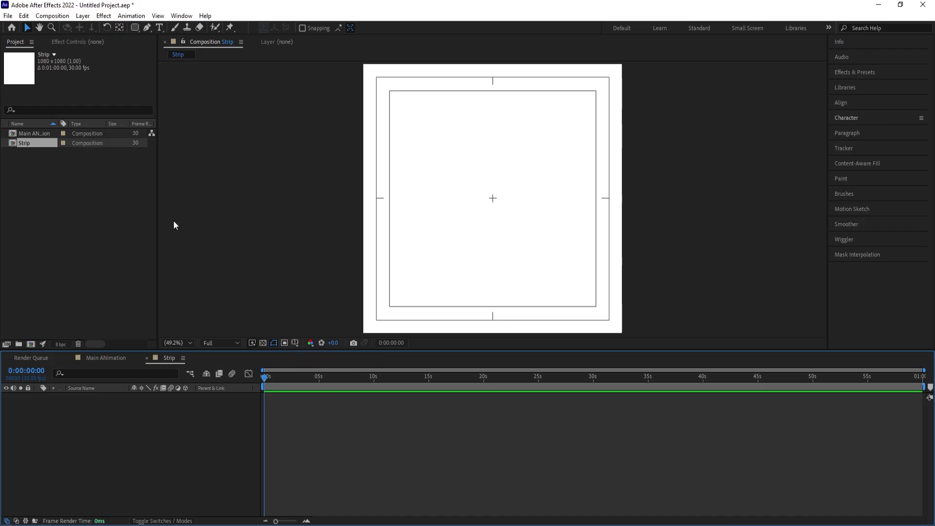
# Step: Add a composition-sized rounded rectangle shape, then set its size to about 1051 px and its roundness to about 133
pyautogui.moveTo(138, 28); pyautogui.dragTo(168, 40)
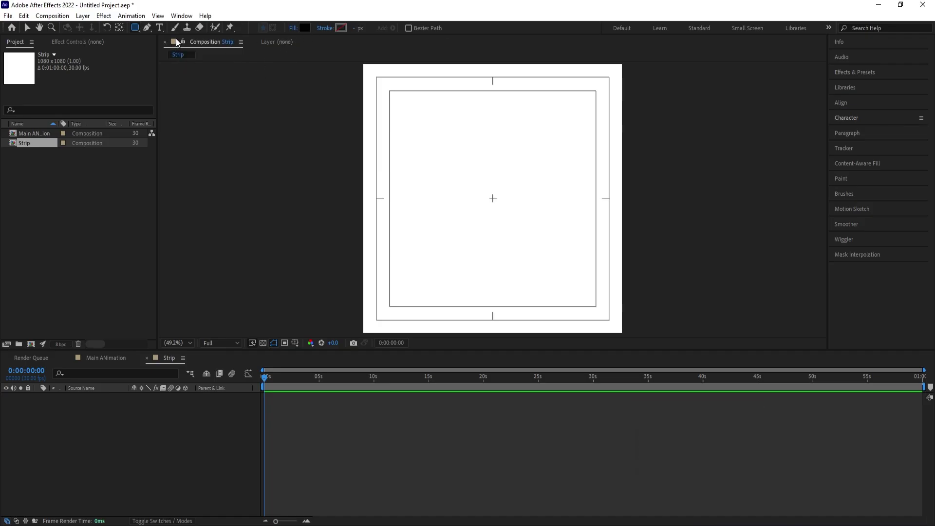
pyautogui.doubleClick(135, 31)
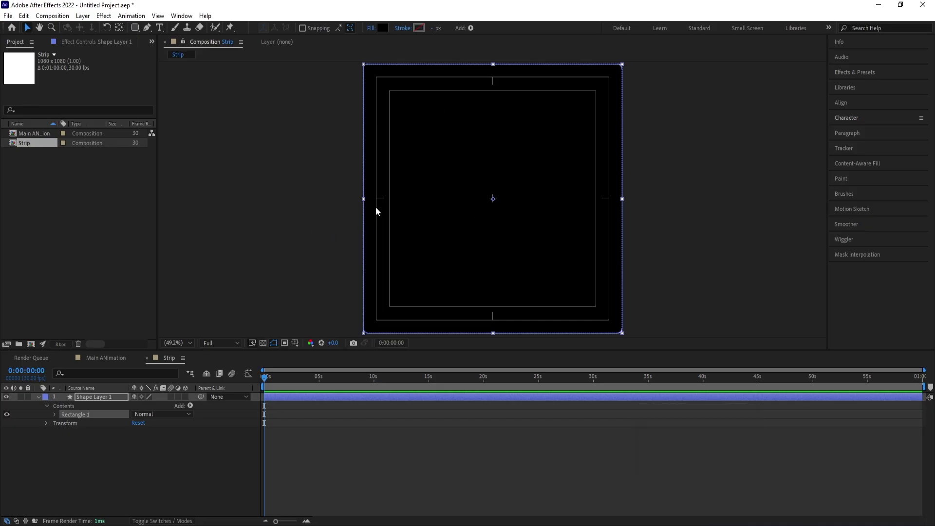
pyautogui.click(55, 414)
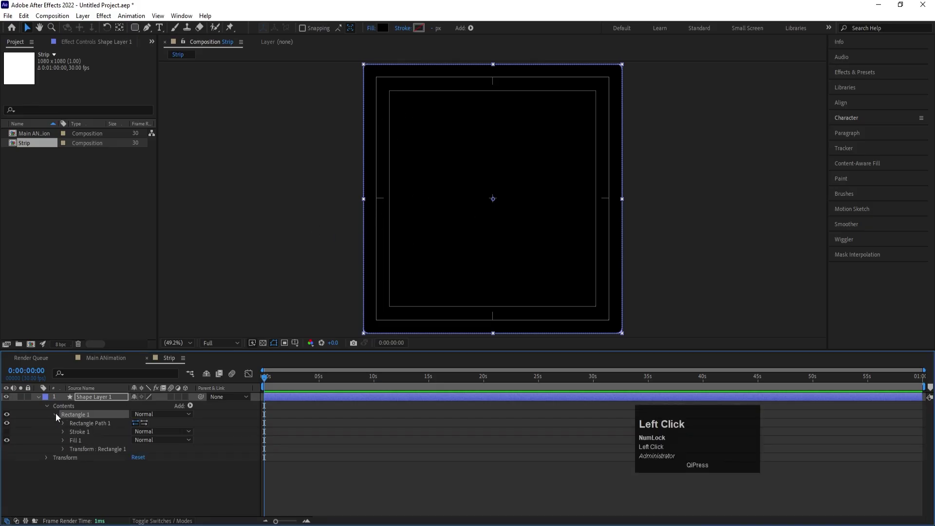
pyautogui.click(61, 423)
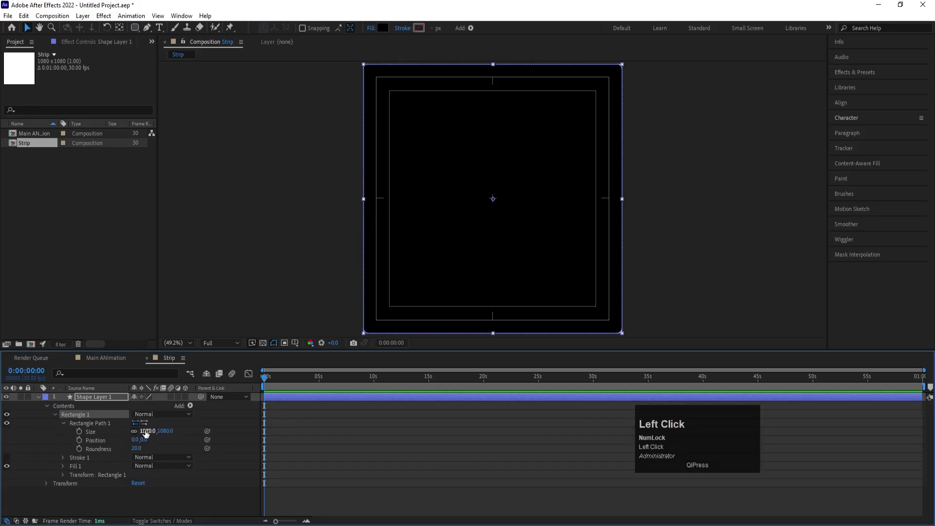
pyautogui.moveTo(142, 431); pyautogui.dragTo(182, 434)
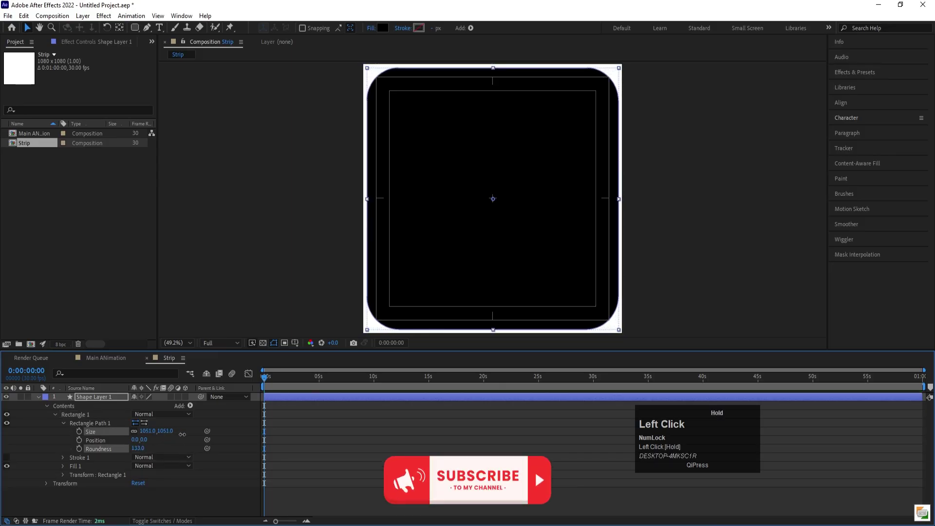
pyautogui.click(339, 437)
pyautogui.press('u')
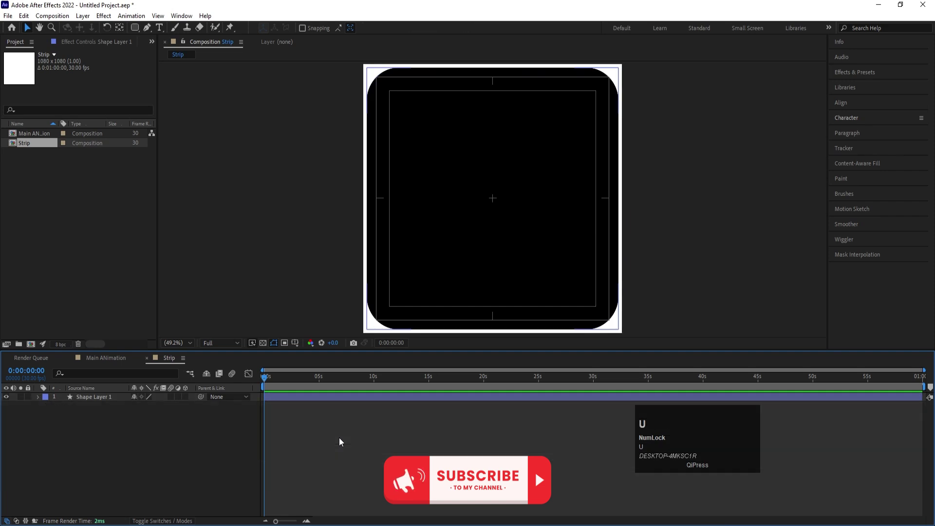
# Step: Add a text layer reading MOVE over the black rounded rectangle
pyautogui.click(161, 30)
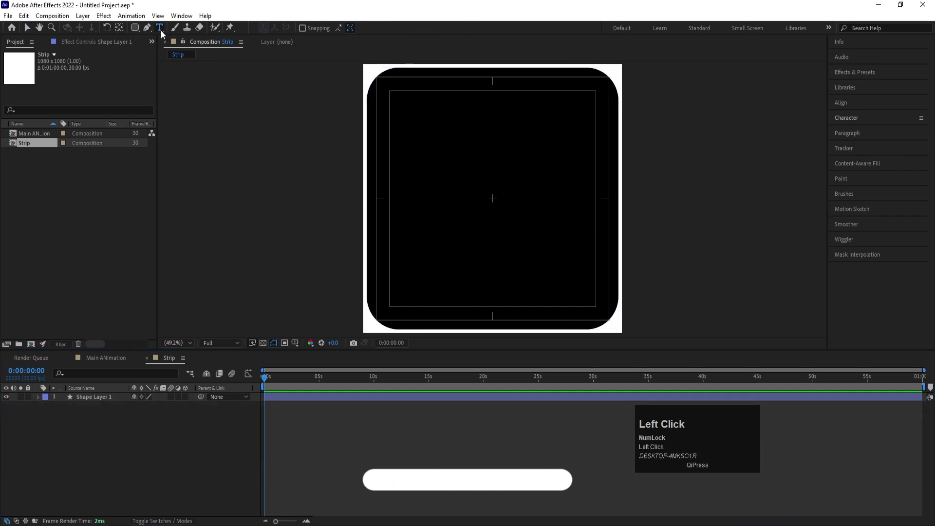
pyautogui.click(460, 207)
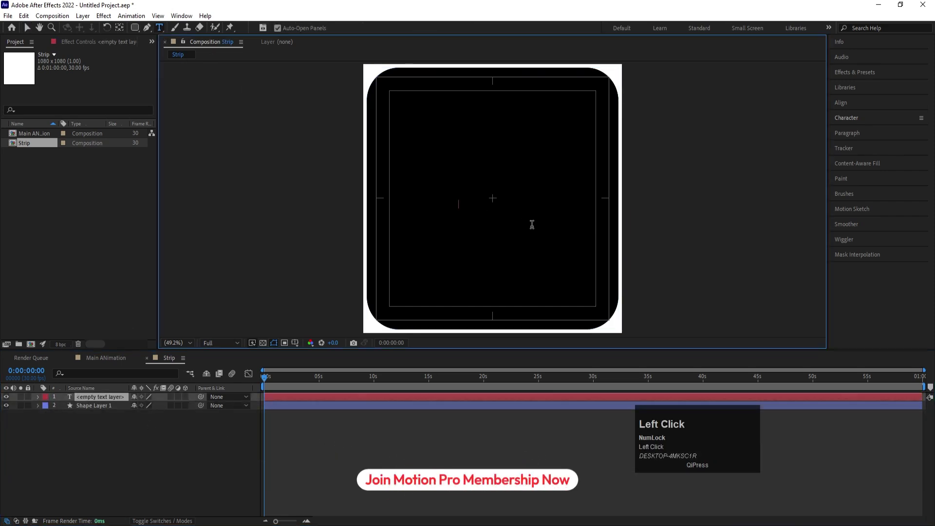
pyautogui.write('MOVE')
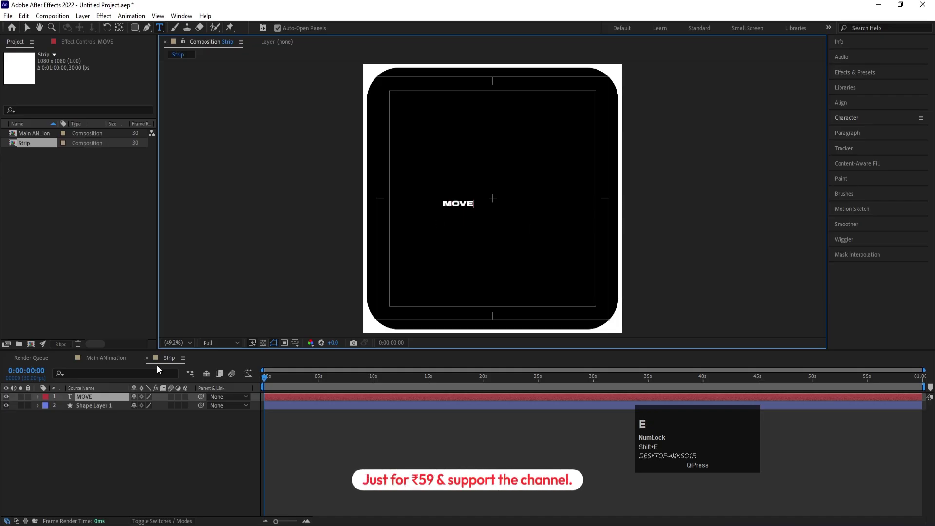
pyautogui.click(115, 422)
# Step: Center the MOVE layer's anchor point and align the layer horizontally and vertically to the composition's center
pyautogui.click(94, 396)
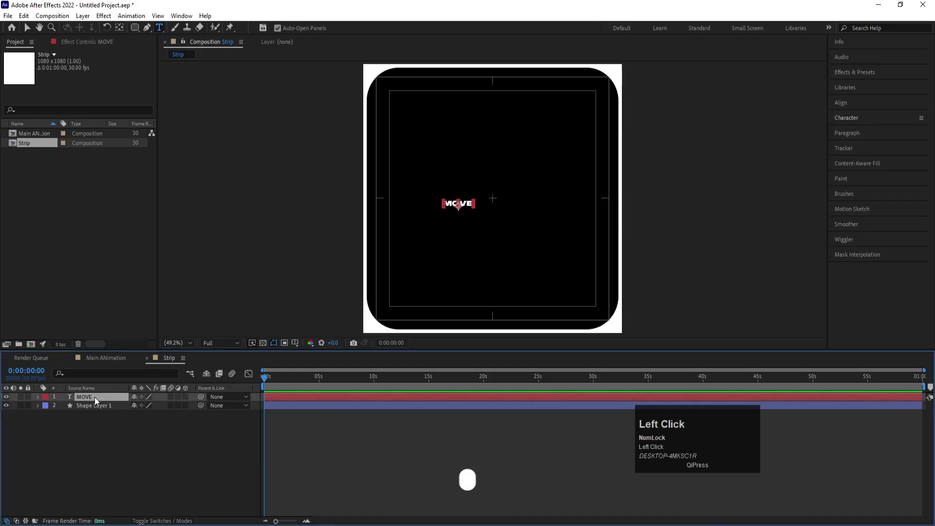
pyautogui.hotkey('ctrl', 'alt', 'Home')
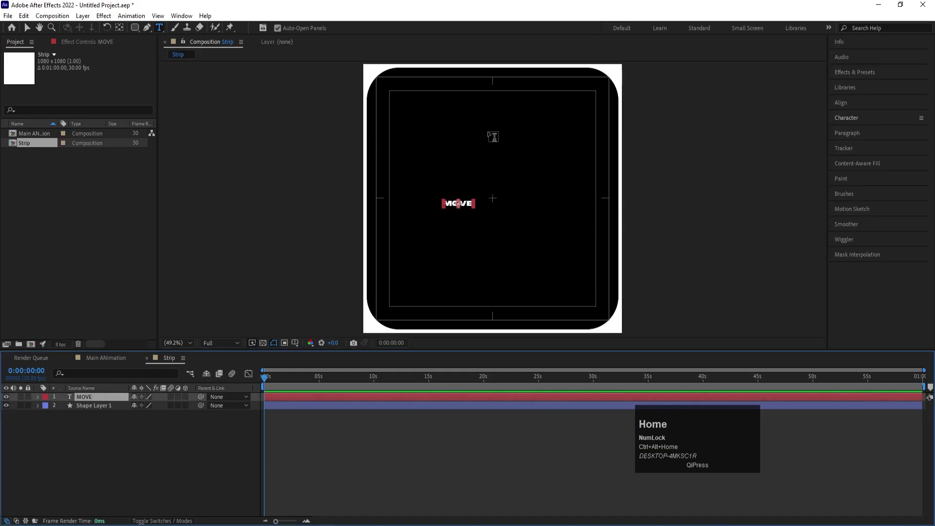
pyautogui.click(856, 103)
pyautogui.click(855, 126)
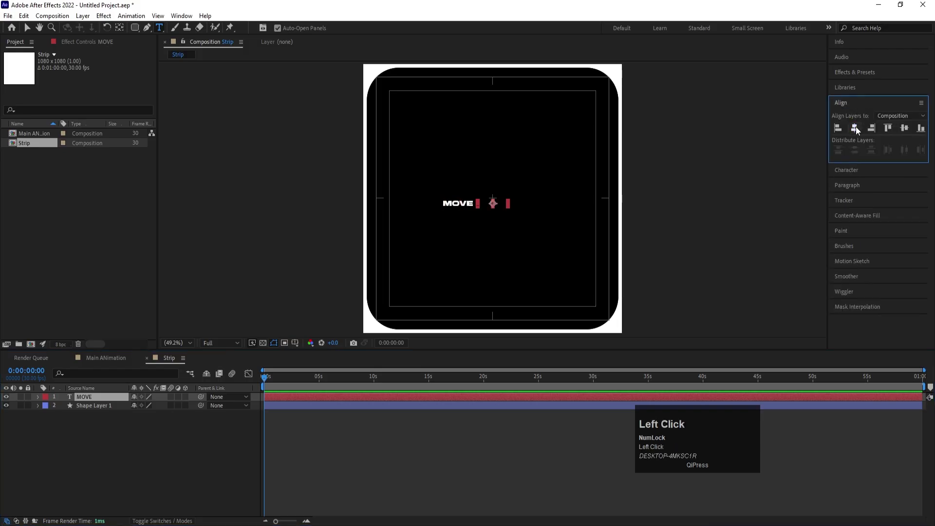
pyautogui.click(905, 128)
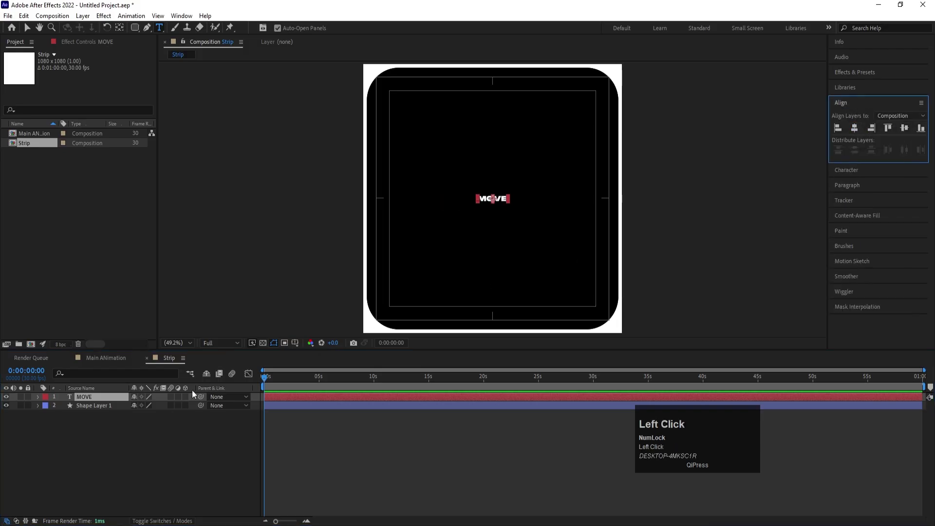
# Step: Scale the MOVE text layer up to about 321%
pyautogui.click(166, 403)
pyautogui.press('s')
pyautogui.moveTo(148, 407); pyautogui.dragTo(227, 375)
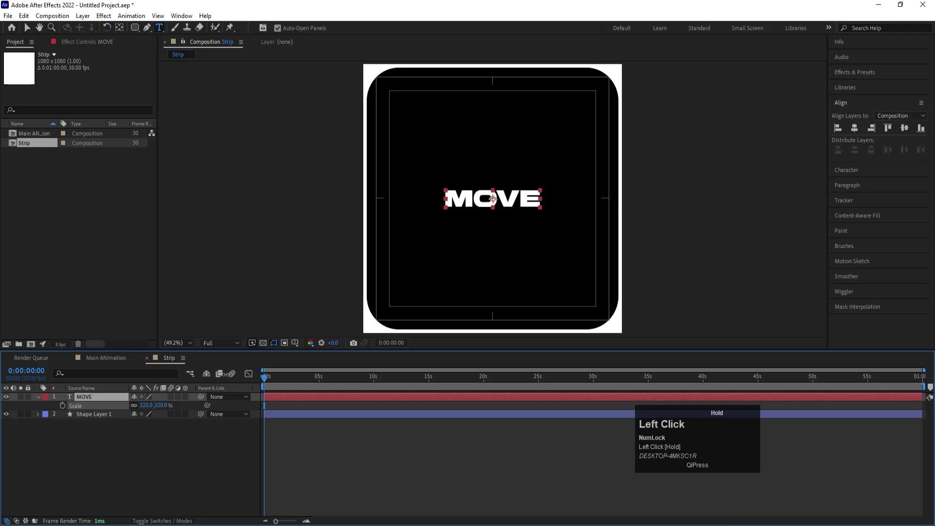
pyautogui.click(134, 445)
# Step: Change the fill color of the MOVE text to bright red
pyautogui.click(91, 399)
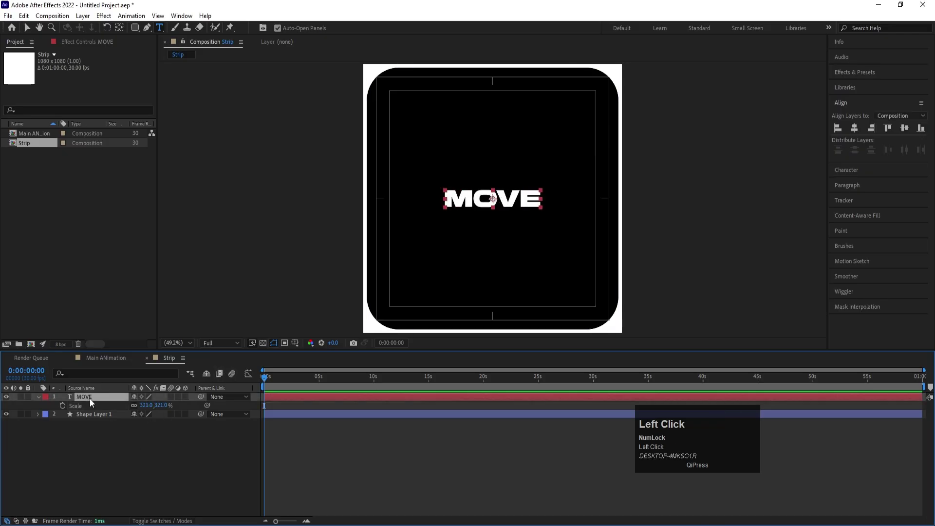
pyautogui.click(849, 171)
pyautogui.click(909, 137)
pyautogui.click(413, 245)
pyautogui.moveTo(413, 245); pyautogui.dragTo(475, 204)
pyautogui.click(564, 206)
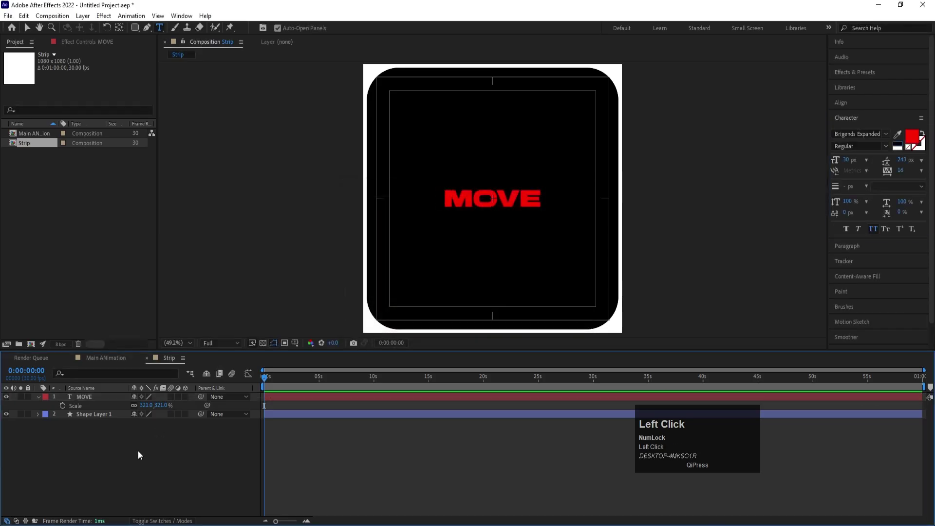
# Step: Duplicate the MOVE layer, make the copy's fill white and shorten its text to the letter M
pyautogui.hotkey('ctrl', 'd')
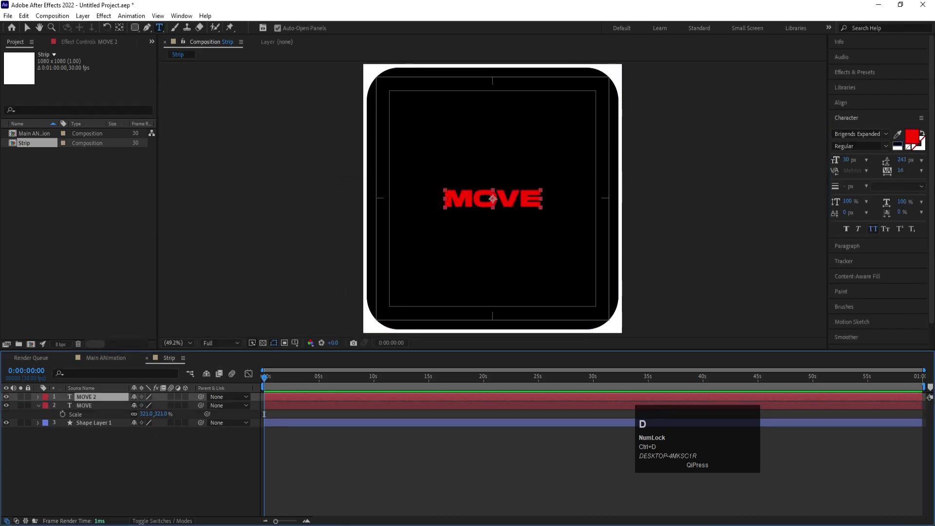
pyautogui.click(455, 215)
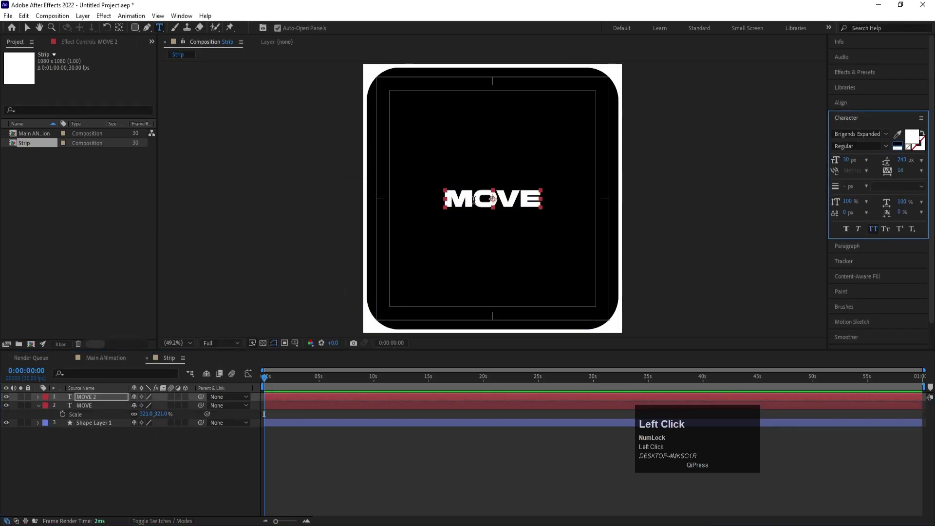
pyautogui.moveTo(488, 199); pyautogui.dragTo(569, 206)
pyautogui.press('BackSpace')
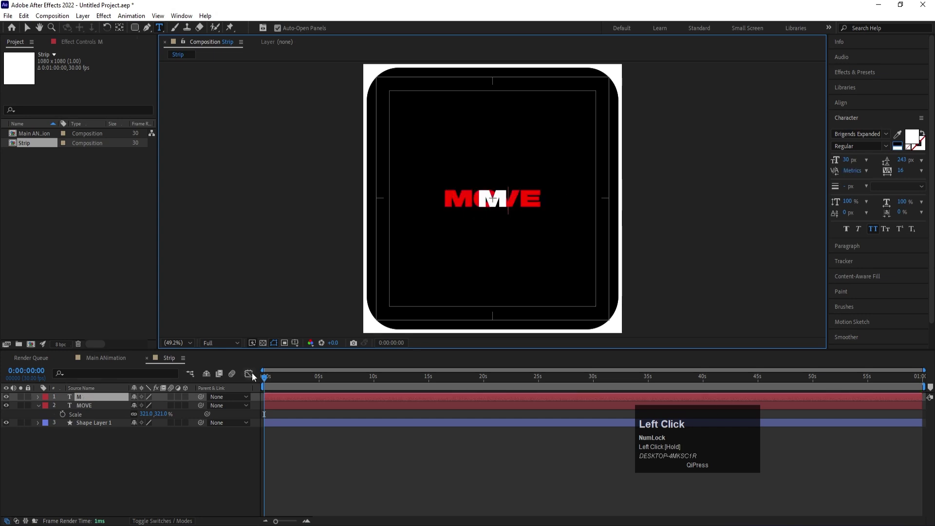
pyautogui.click(124, 465)
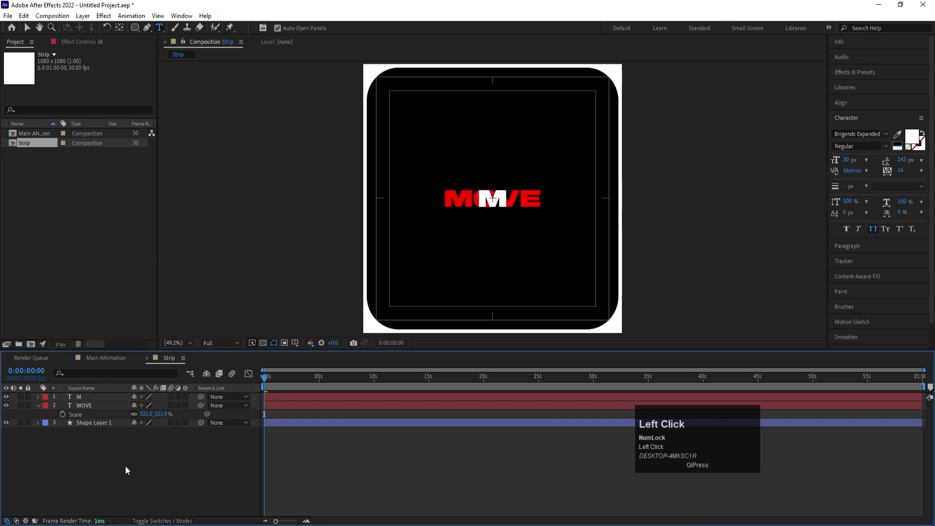
# Step: Center the M layer's anchor point and place the white M exactly over the red M of MOVE
pyautogui.click(84, 398)
pyautogui.press('Home')
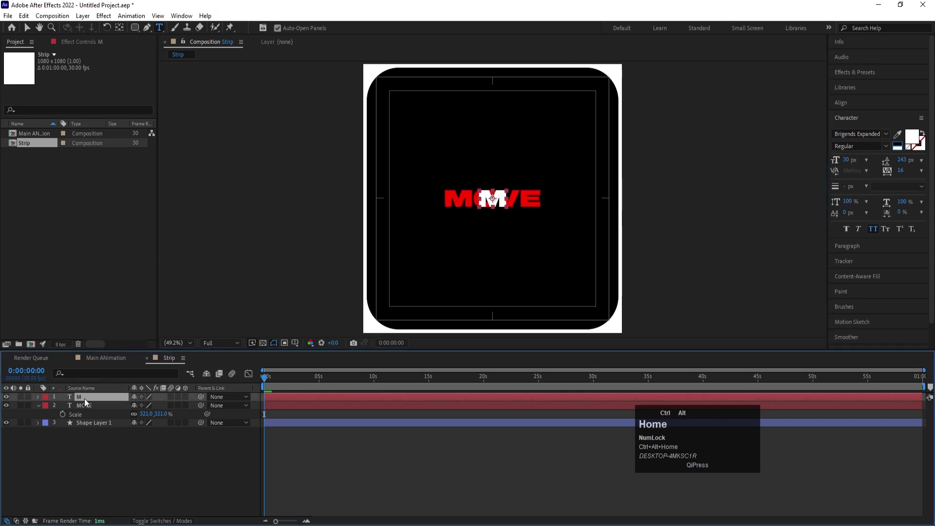
pyautogui.keyDown('alt'); pyautogui.scroll(4, 480, 186); pyautogui.keyUp('alt')
pyautogui.press('v')
pyautogui.moveTo(519, 253); pyautogui.dragTo(484, 229)
# Step: Duplicate the white M layer and replace the copy's text with the letter o
pyautogui.hotkey('ctrl', 'd')
pyautogui.doubleClick(483, 234)
pyautogui.hotkey('ctrl', 'a')
pyautogui.write('o')
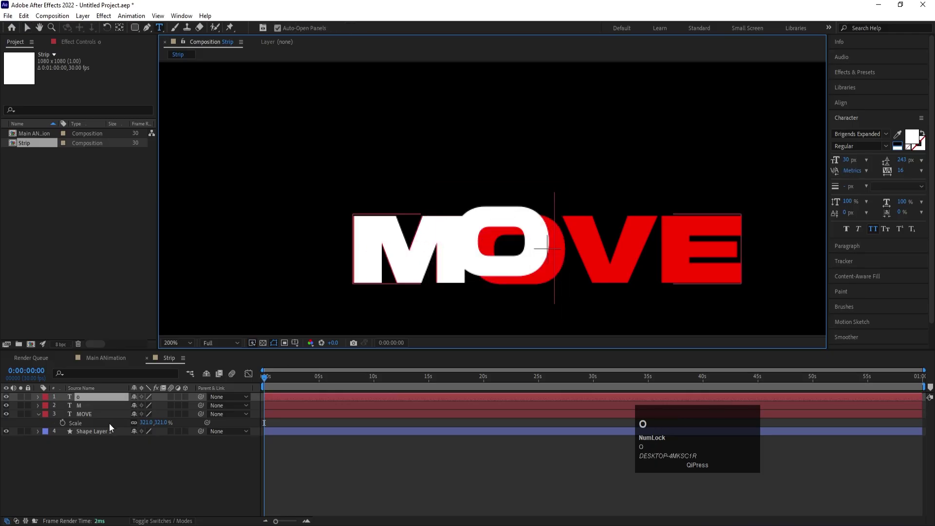
# Step: Center the o layer's anchor point and align the white O over the red O of MOVE
pyautogui.click(94, 400)
pyautogui.hotkey('ctrl', 'alt', 'Home')
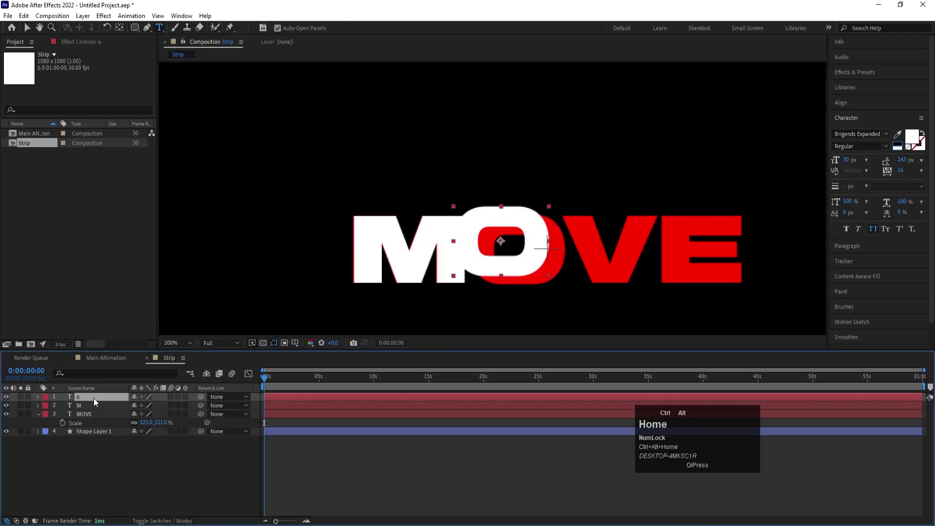
pyautogui.press('v')
pyautogui.moveTo(477, 255); pyautogui.dragTo(492, 265)
pyautogui.press('Right')
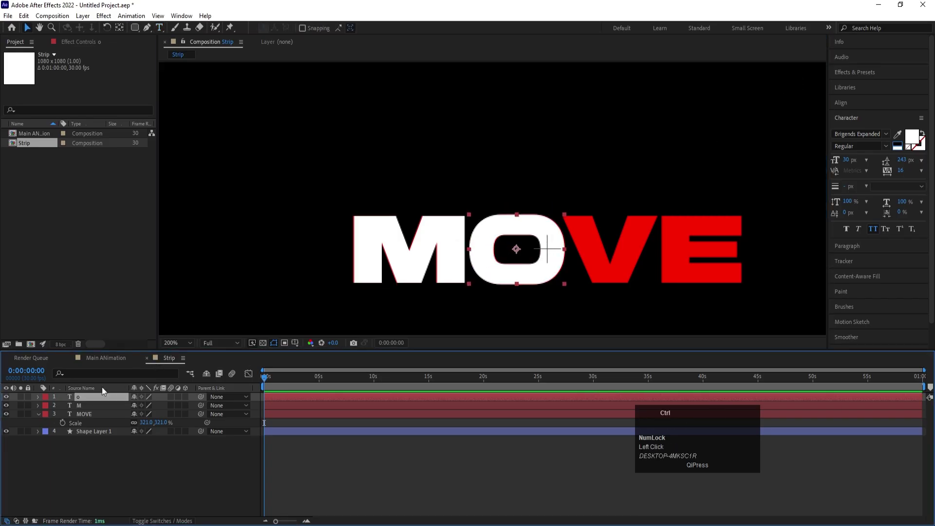
# Step: Duplicate the white O layer, move the copy over the red V and replace its text with the letter v
pyautogui.hotkey('ctrl', 'd')
pyautogui.moveTo(519, 279); pyautogui.dragTo(614, 269)
pyautogui.doubleClick(614, 263)
pyautogui.write('v')
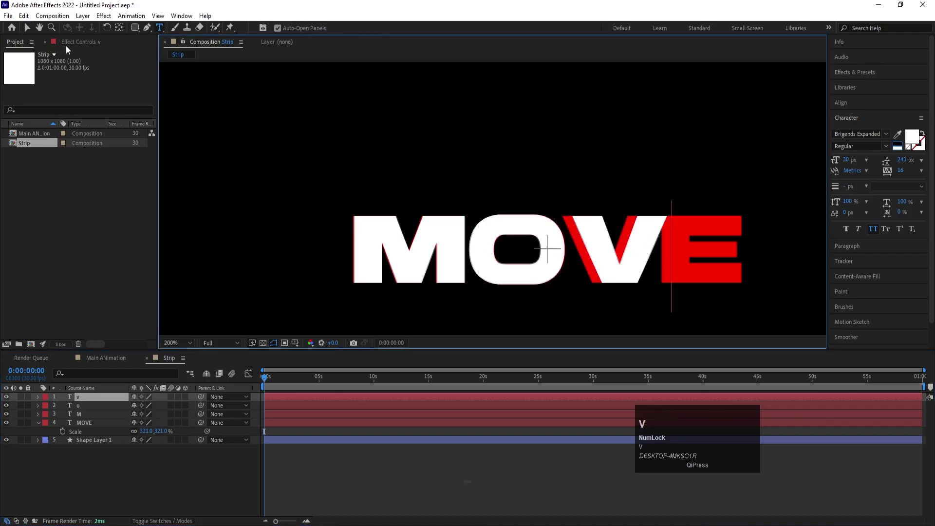
# Step: Align the white V over the red V, and duplicate it over the red E with its text replaced by E
pyautogui.click(27, 28)
pyautogui.moveTo(588, 241); pyautogui.dragTo(582, 242)
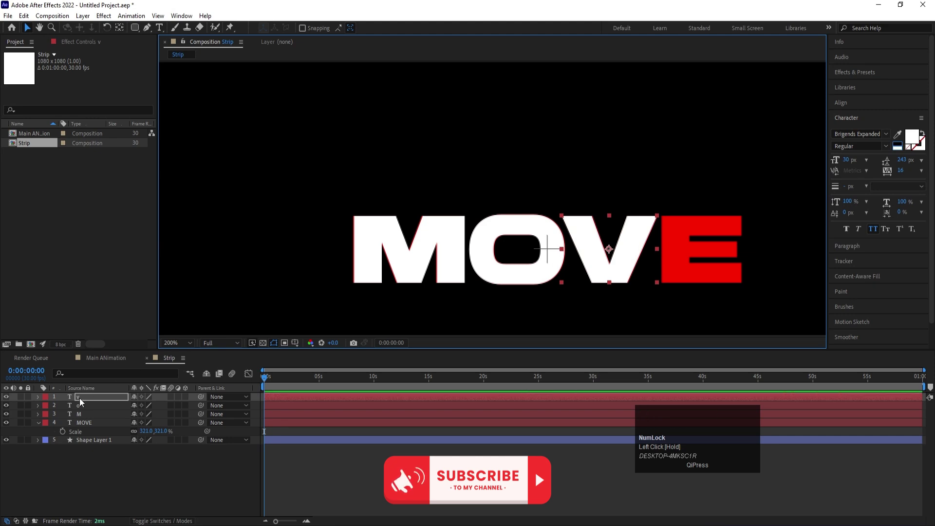
pyautogui.hotkey('ctrl', 'd')
pyautogui.moveTo(626, 252); pyautogui.dragTo(711, 249)
pyautogui.hotkey('ctrl', 't')
pyautogui.click(708, 237)
pyautogui.hotkey('ctrl', 'a')
pyautogui.write('E')
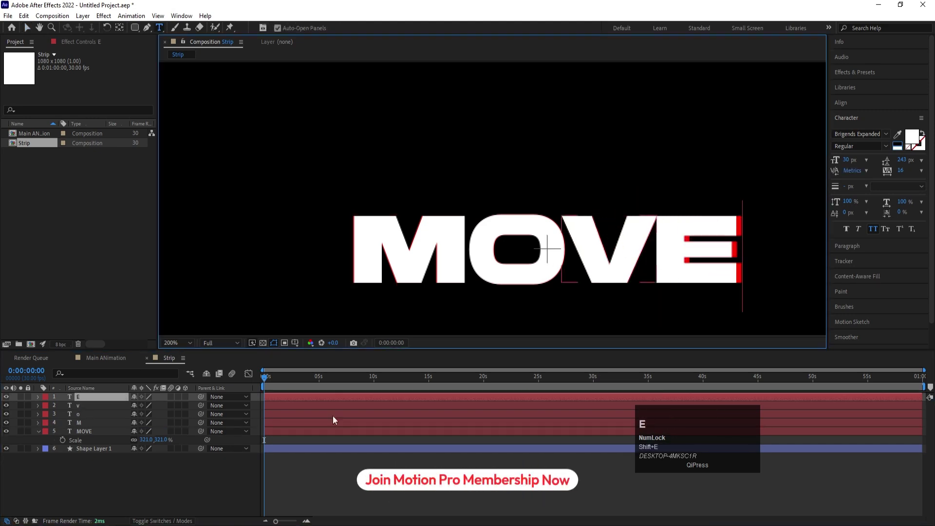
# Step: Nudge the white E so it sits exactly over the red E of MOVE
pyautogui.click(110, 399)
pyautogui.press('v')
pyautogui.moveTo(677, 251); pyautogui.dragTo(681, 251)
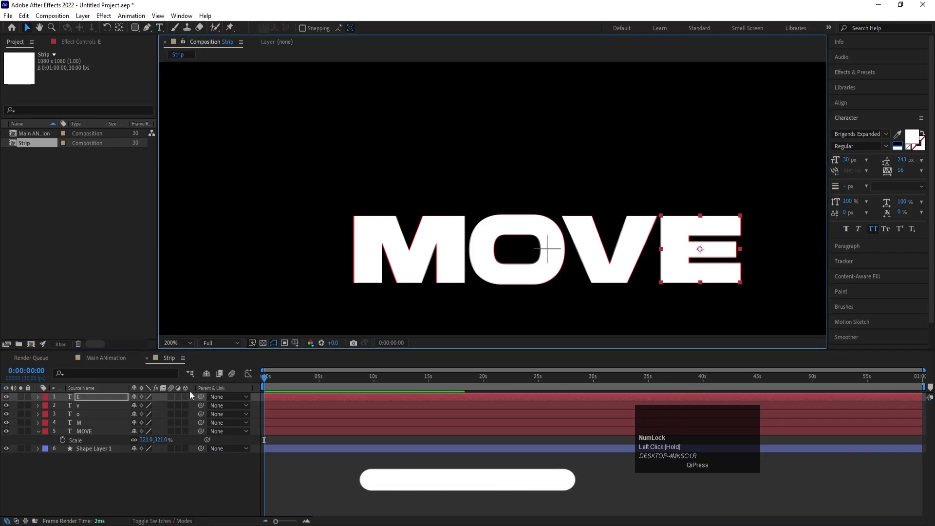
# Step: Delete the original red MOVE text layer, keeping the four separate letter layers
pyautogui.click(177, 343)
pyautogui.click(184, 166)
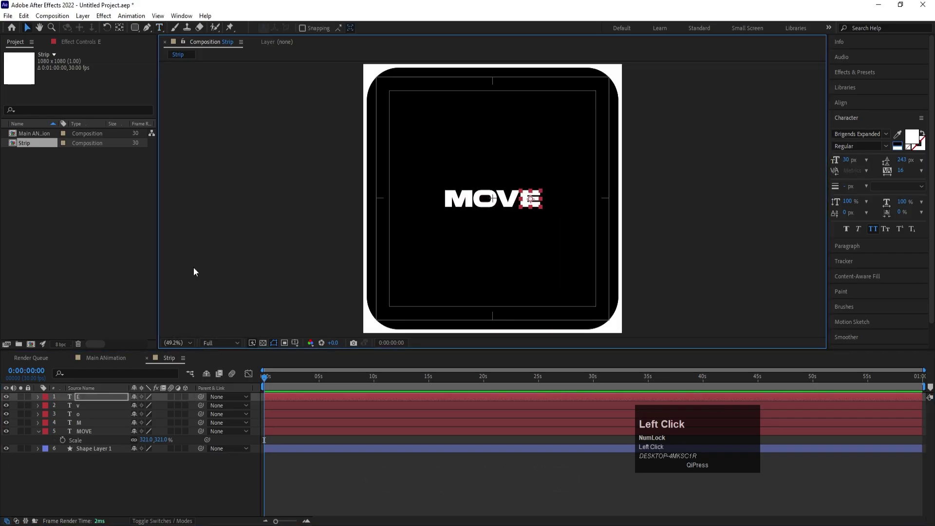
pyautogui.click(81, 429)
pyautogui.press('Delete')
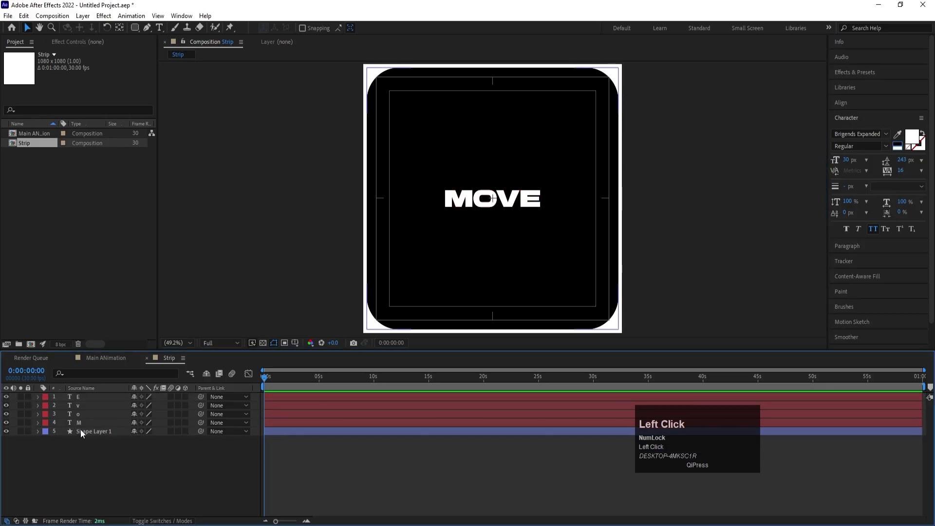
pyautogui.click(115, 454)
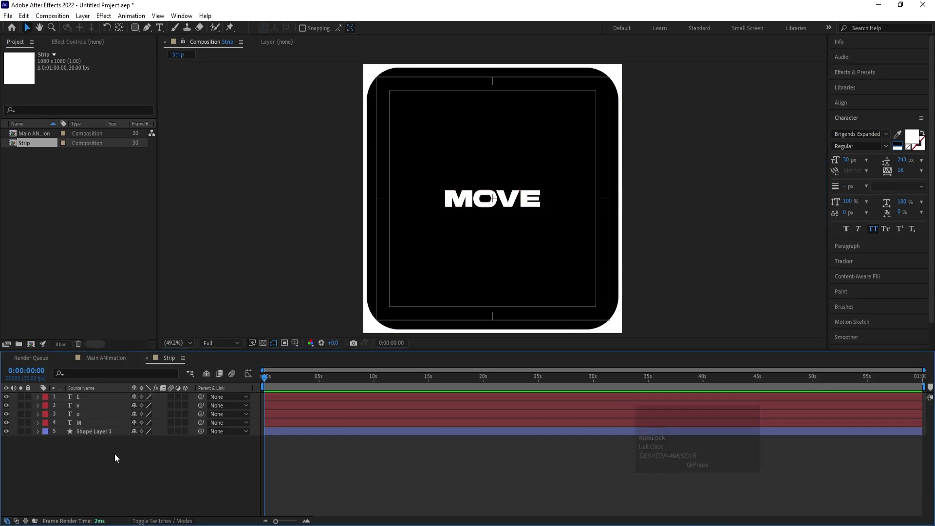
# Step: Add Scale and Position keyframes to the M layer at 0:00:00:00
pyautogui.click(86, 424)
pyautogui.press('=')
pyautogui.press('=')
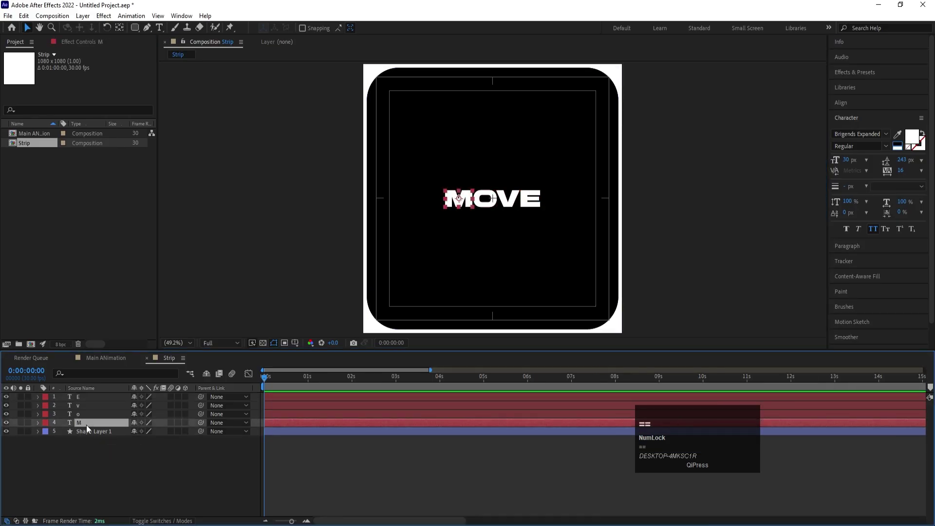
pyautogui.press('s')
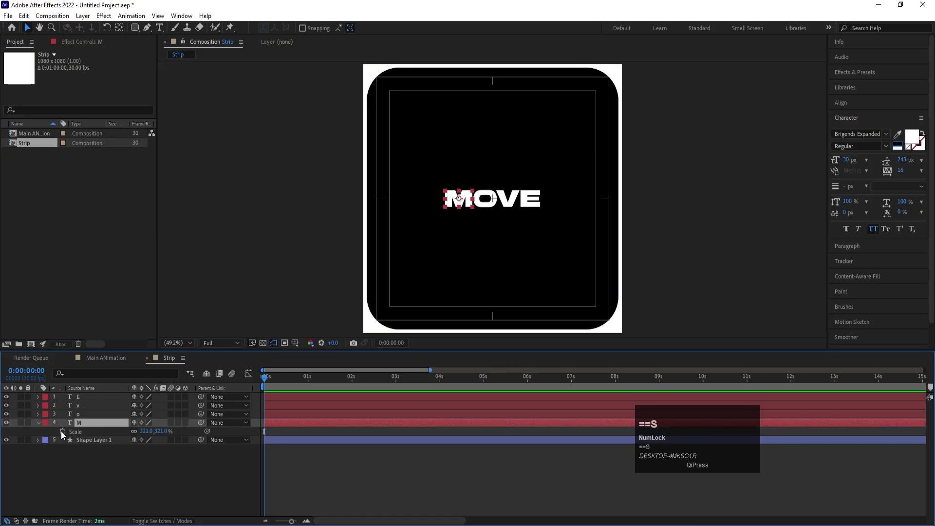
pyautogui.click(61, 431)
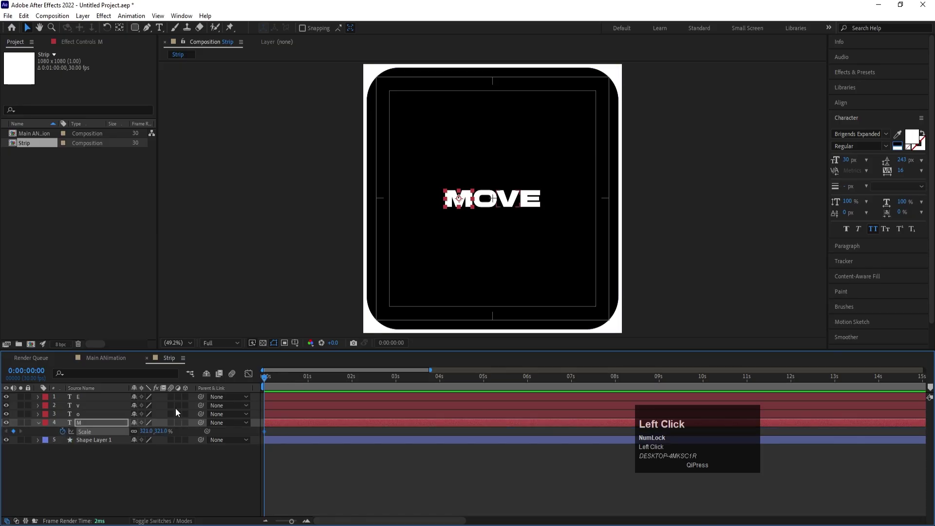
pyautogui.press('p')
pyautogui.click(63, 431)
# Step: Add Position and Scale keyframes to the o, v and E layers at 0:00:00:00
pyautogui.click(89, 415)
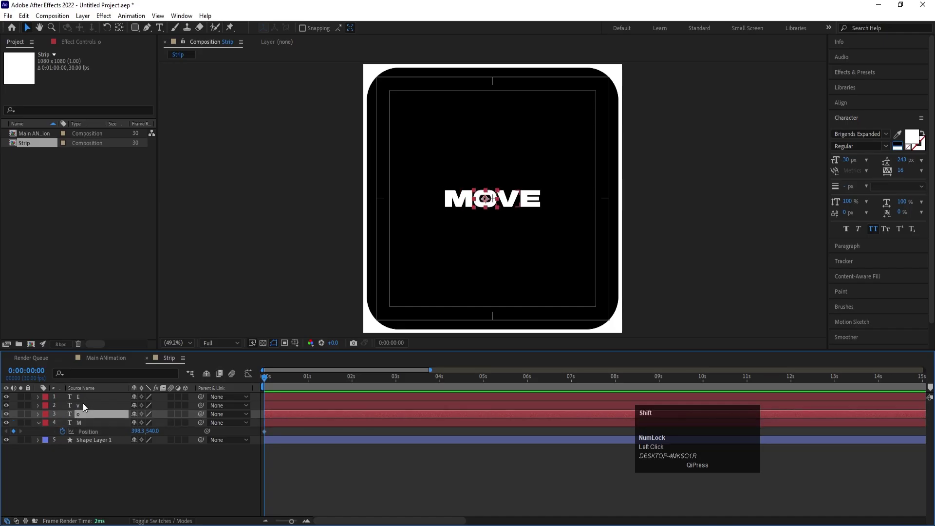
pyautogui.keyDown('shift'); pyautogui.click(78, 396); pyautogui.keyUp('shift')
pyautogui.press('p')
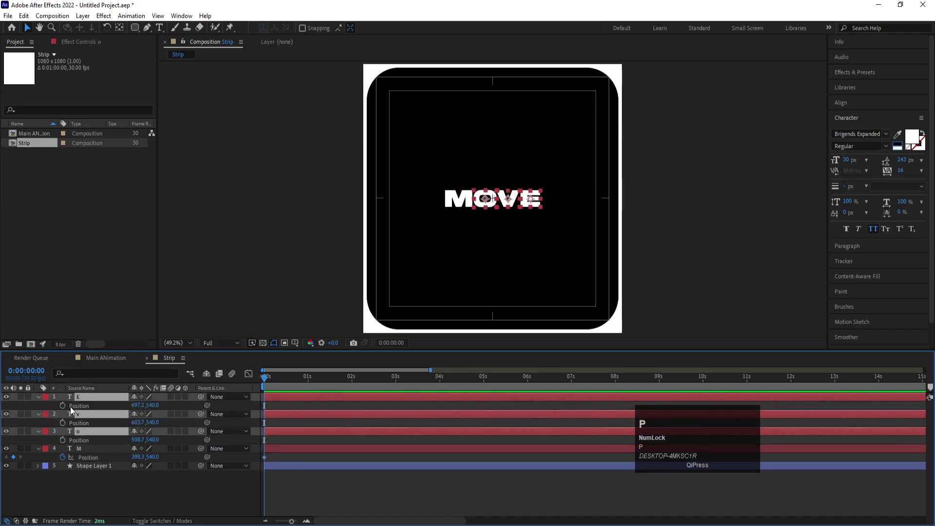
pyautogui.click(63, 406)
pyautogui.press('s')
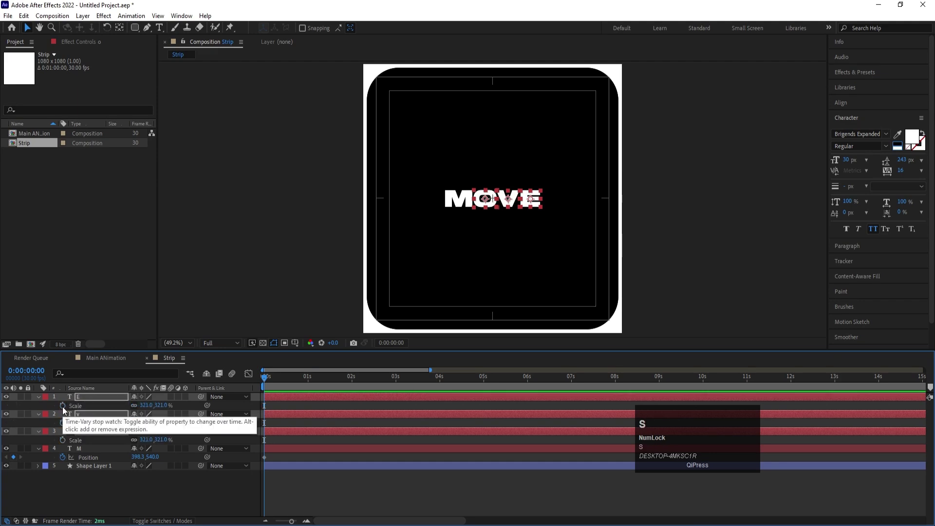
# Step: Lock Shape Layer 1 and reveal the keyframed properties of all letter layers
pyautogui.click(28, 462)
pyautogui.click(80, 485)
pyautogui.press('u')
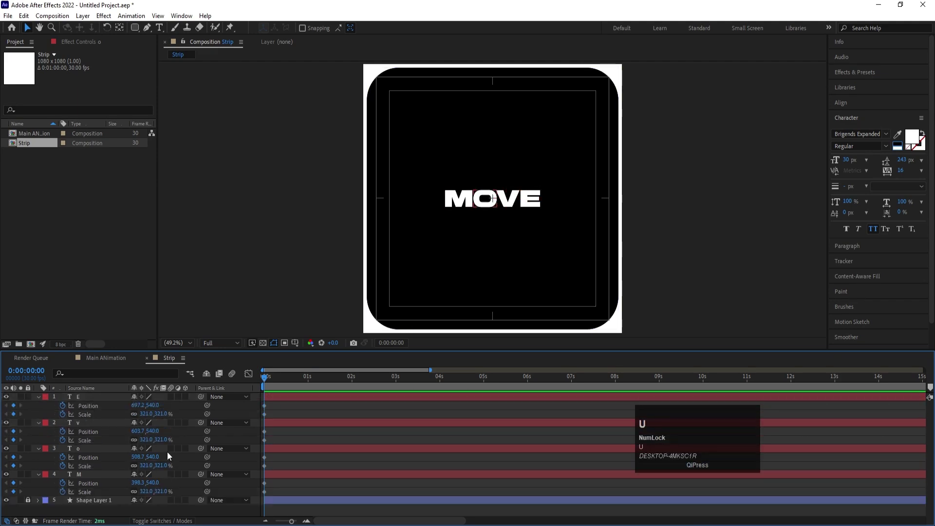
# Step: At 0:00:00:29, set the M layer's Scale to 1500% and center the letter horizontally in the composition
pyautogui.click(307, 381)
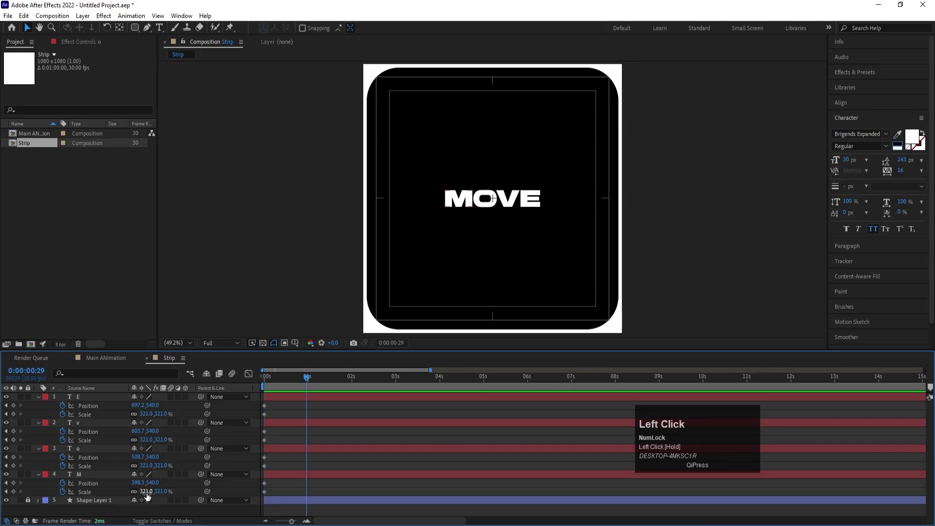
pyautogui.moveTo(147, 493)
pyautogui.mouseDown()
pyautogui.moveTo(152, 480)
pyautogui.moveTo(145, 491)
pyautogui.mouseUp()
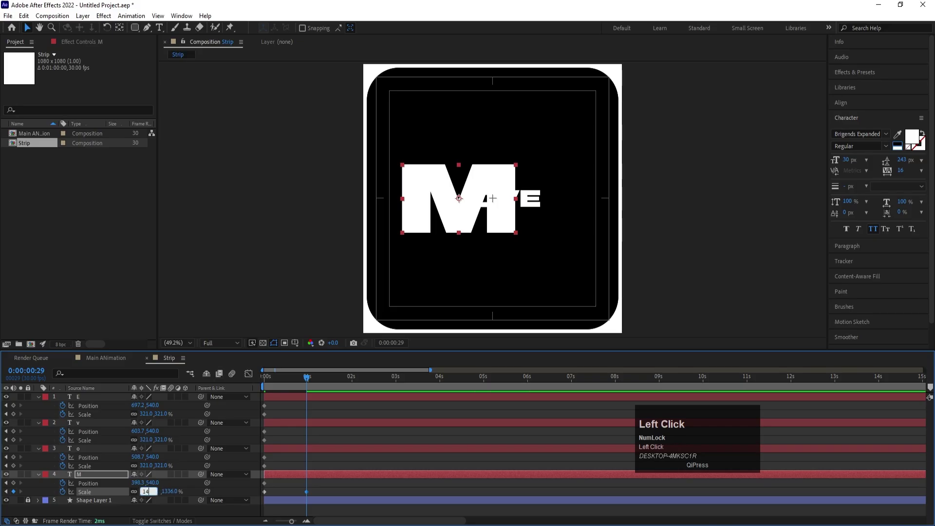
pyautogui.write('1400')
pyautogui.press('Return')
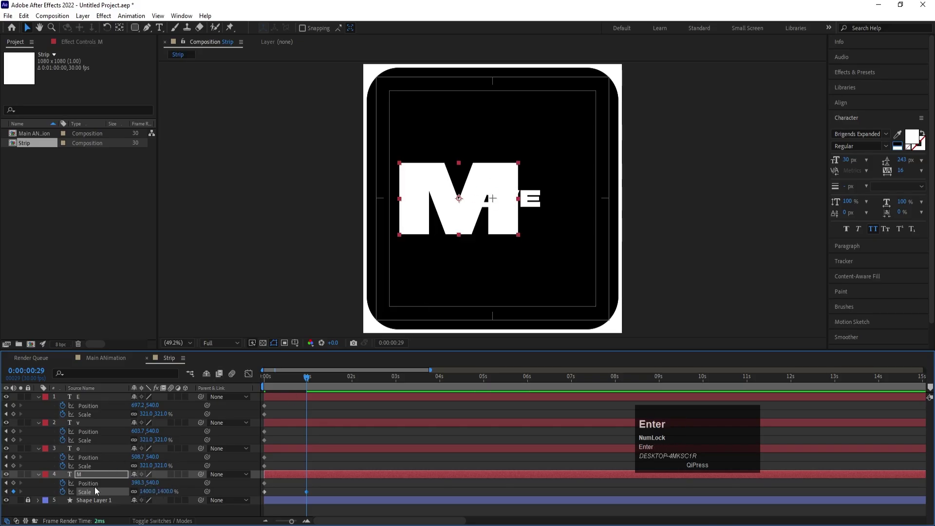
pyautogui.click(148, 491)
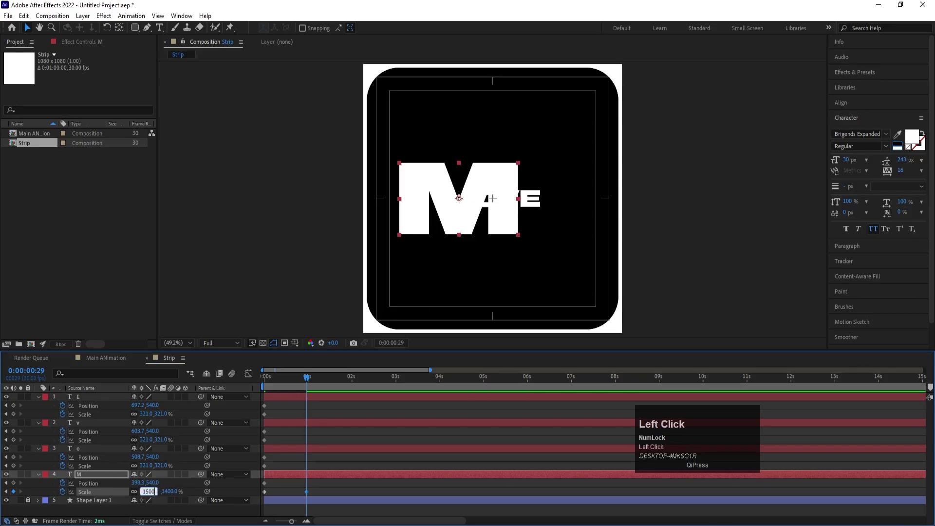
pyautogui.press('Return')
pyautogui.click(841, 103)
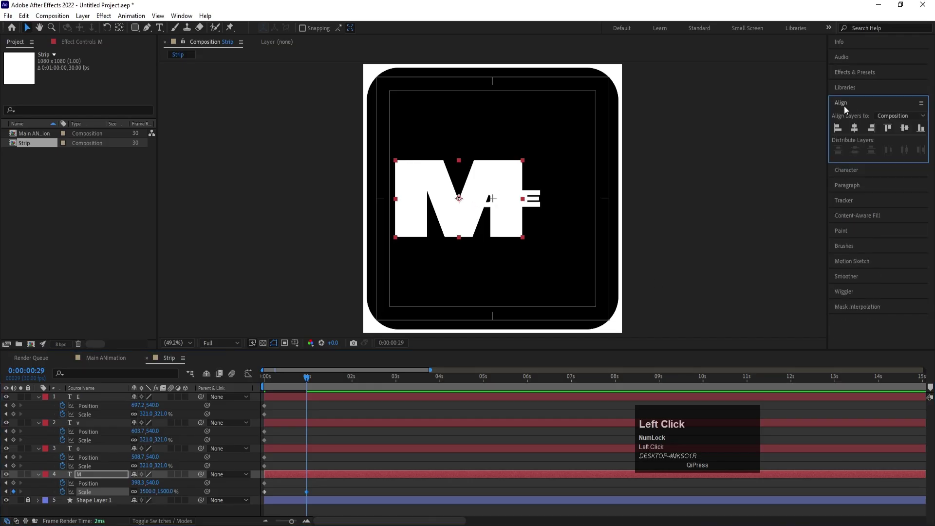
pyautogui.click(852, 130)
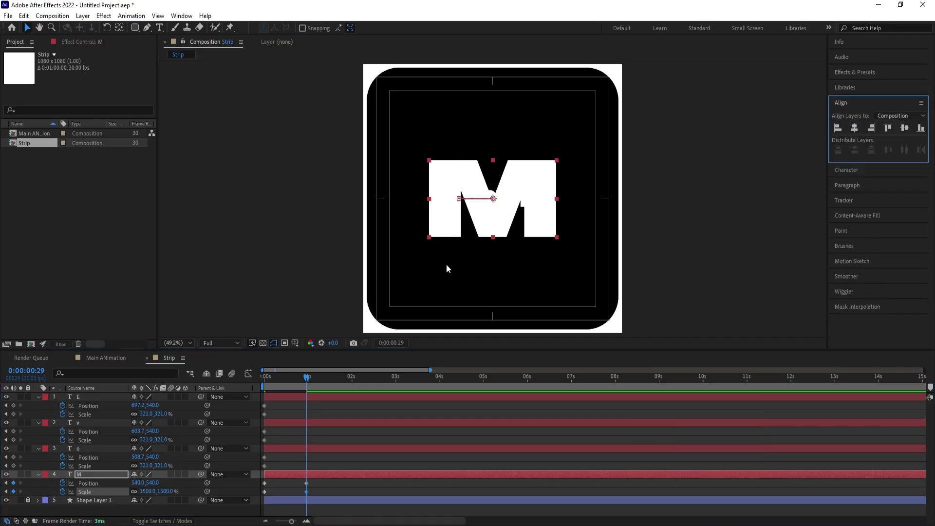
# Step: Shift the o, v and E layers together to the right beside the enlarged M, with E at about X 1011
pyautogui.click(92, 444)
pyautogui.keyDown('shift'); pyautogui.click(83, 397); pyautogui.keyUp('shift')
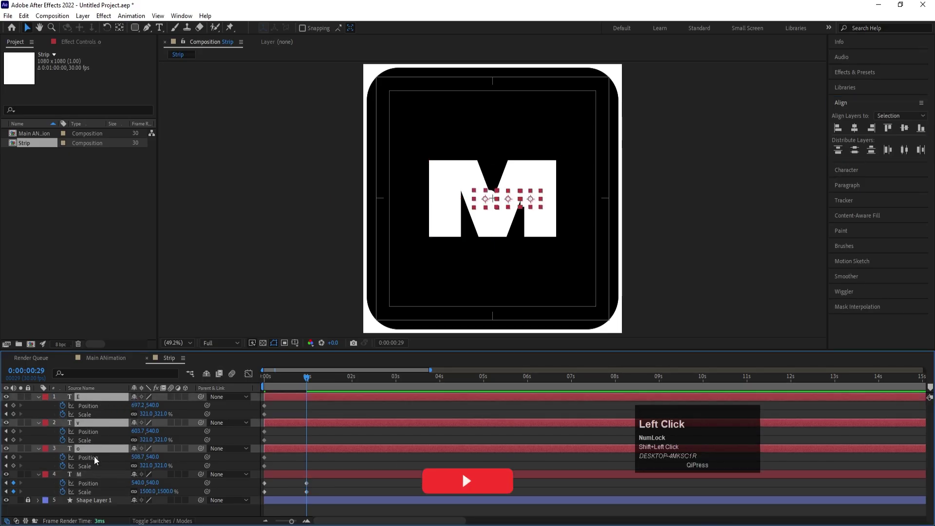
pyautogui.moveTo(141, 405); pyautogui.dragTo(282, 372)
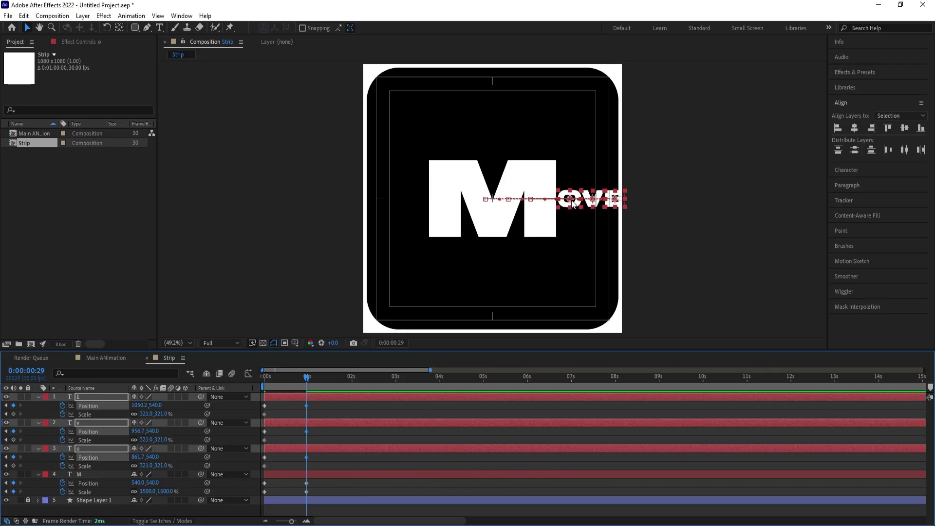
pyautogui.moveTo(133, 407); pyautogui.dragTo(113, 405)
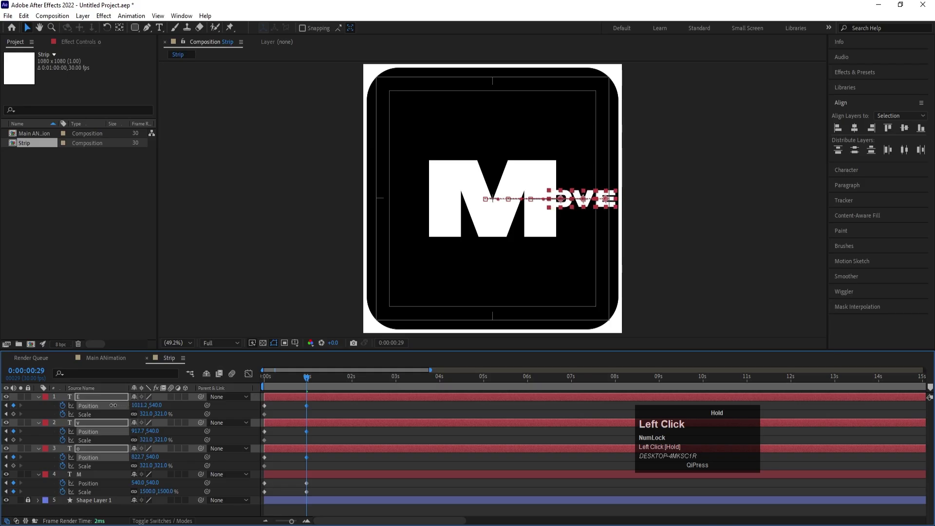
# Step: Reduce the M layer's Scale at 0:00:00:29 to 1300%
pyautogui.click(285, 474)
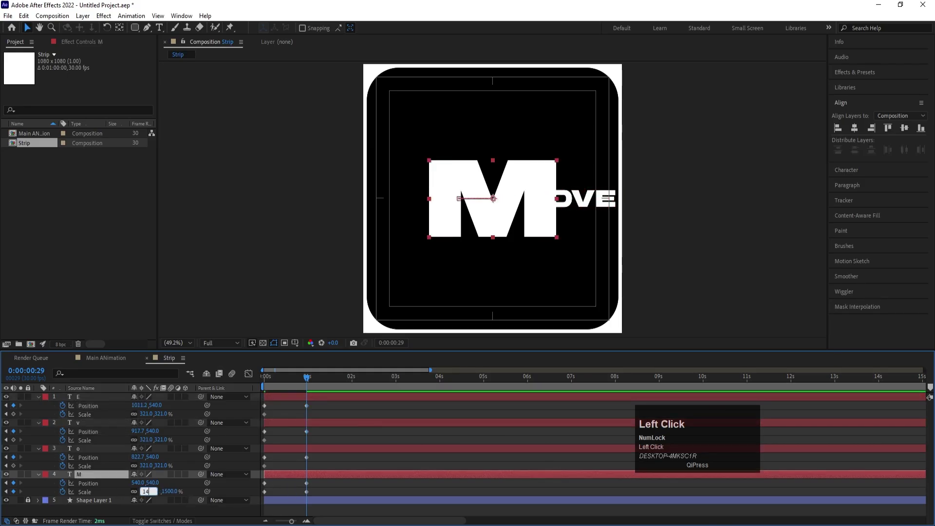
pyautogui.write('1400')
pyautogui.press('Return')
pyautogui.click(144, 494)
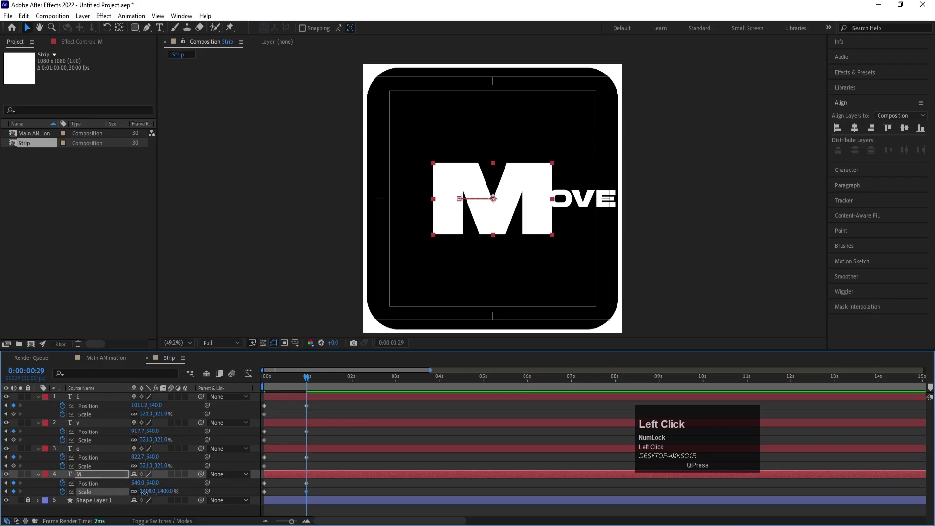
pyautogui.write('1300')
pyautogui.press('Return')
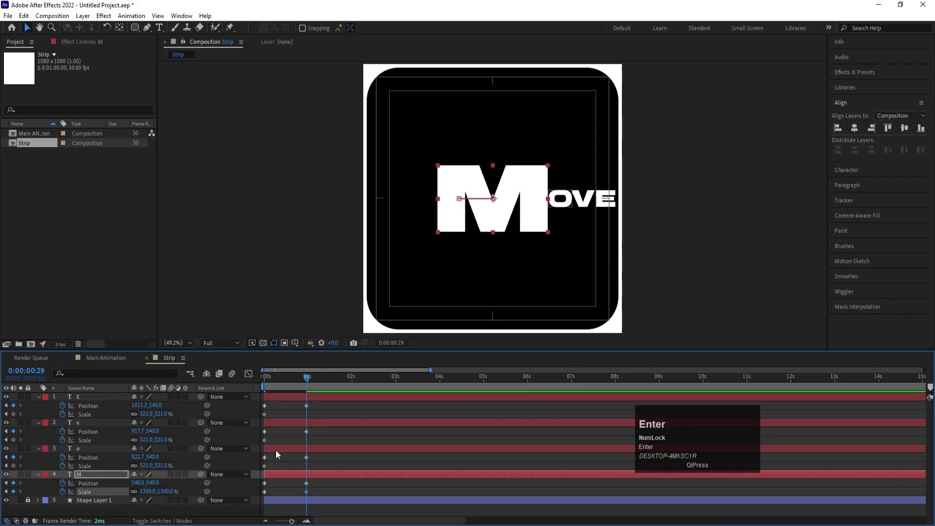
pyautogui.click(323, 433)
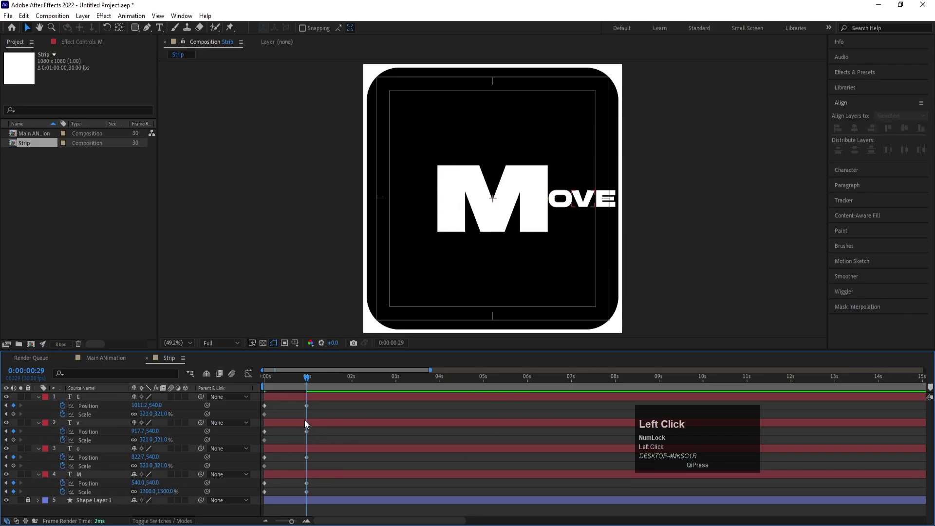
# Step: Preview the M scaling and letter movement from the start of the composition
pyautogui.click(275, 381)
pyautogui.press('space')
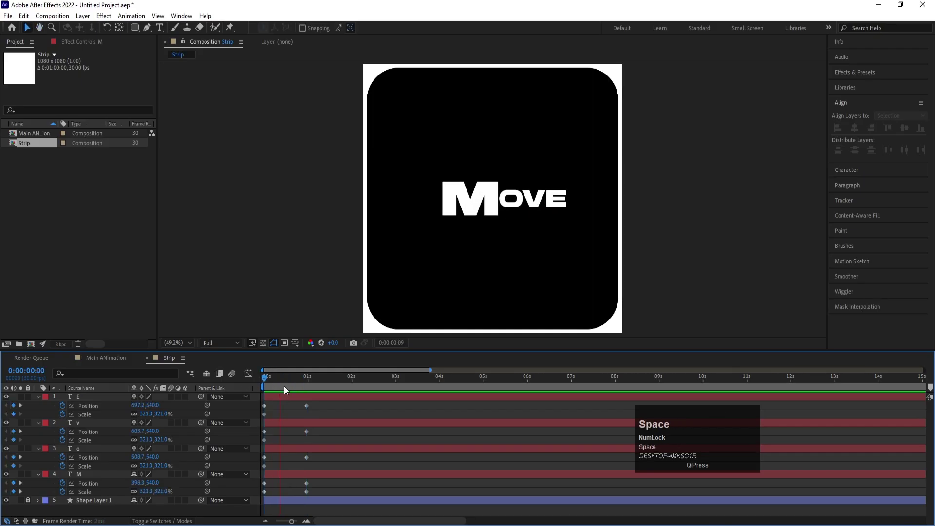
pyautogui.press('space')
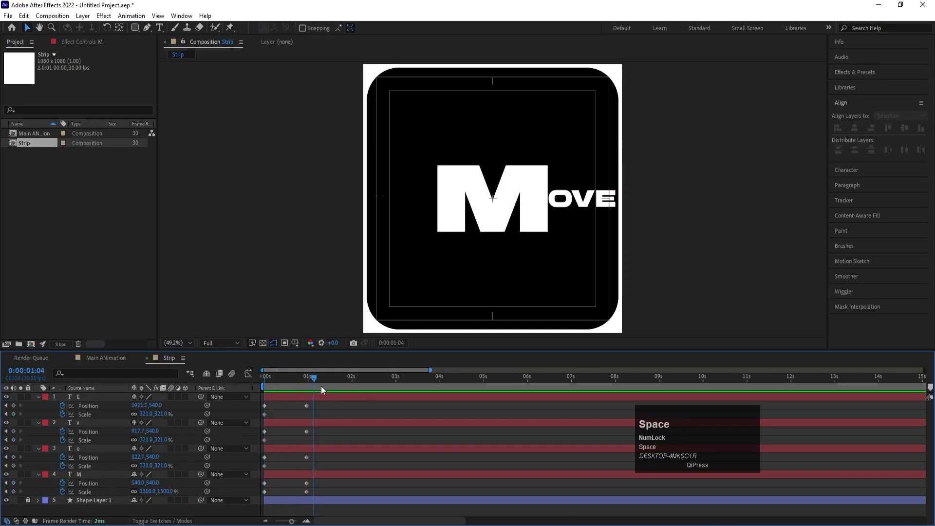
# Step: At 0:00:01:10, add Position and Scale hold keyframes with the current values to all four letter layers
pyautogui.press('=')
pyautogui.moveTo(335, 382)
pyautogui.mouseDown()
pyautogui.moveTo(355, 381)
pyautogui.moveTo(332, 382)
pyautogui.moveTo(338, 396)
pyautogui.mouseUp()
pyautogui.press('-')
pyautogui.click(338, 396)
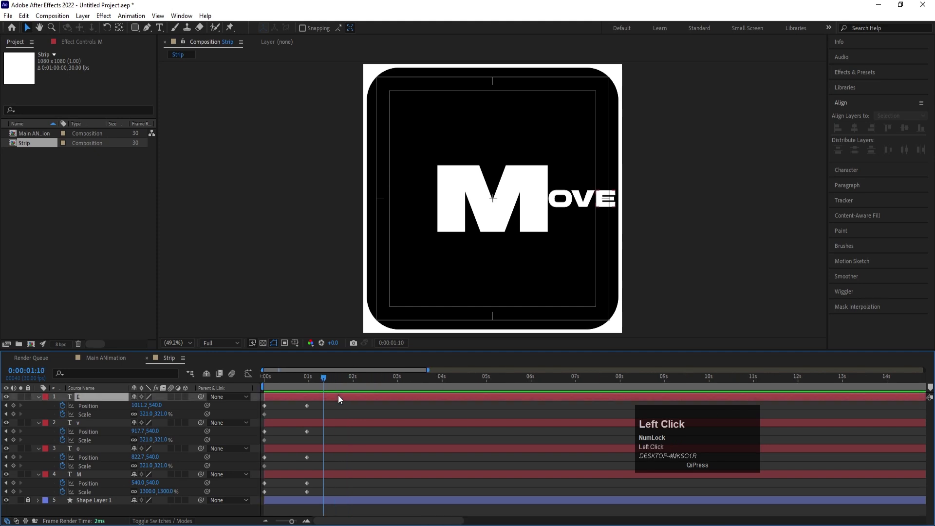
pyautogui.keyDown('shift'); pyautogui.click(308, 475); pyautogui.keyUp('shift')
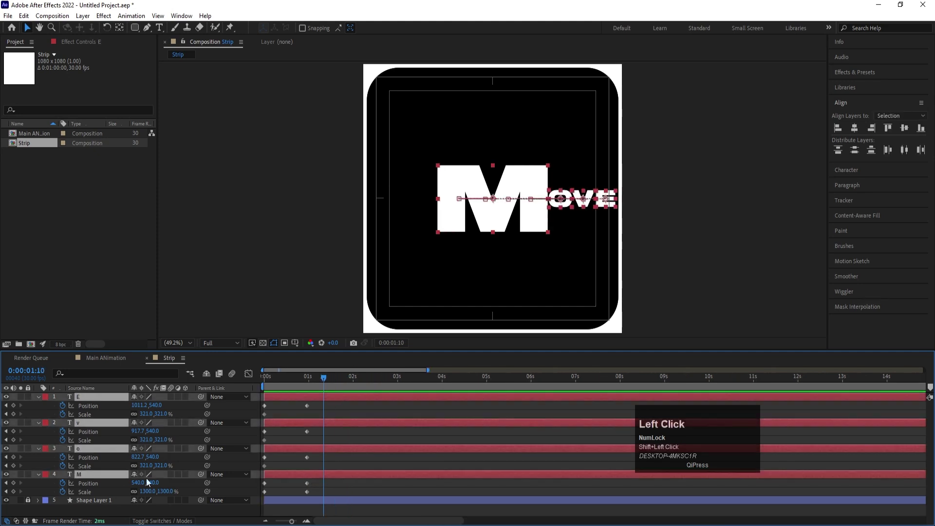
pyautogui.click(14, 483)
pyautogui.click(14, 492)
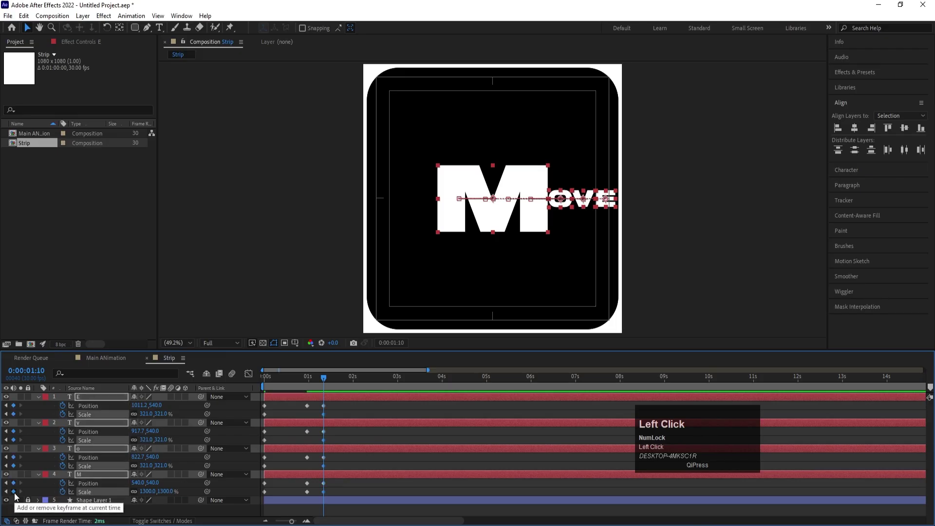
# Step: At 0:00:02:10, paste copies of the starting Position and Scale keyframes of the M and o layers
pyautogui.press('=')
pyautogui.moveTo(330, 378); pyautogui.dragTo(413, 378)
pyautogui.press('-')
pyautogui.click(355, 409)
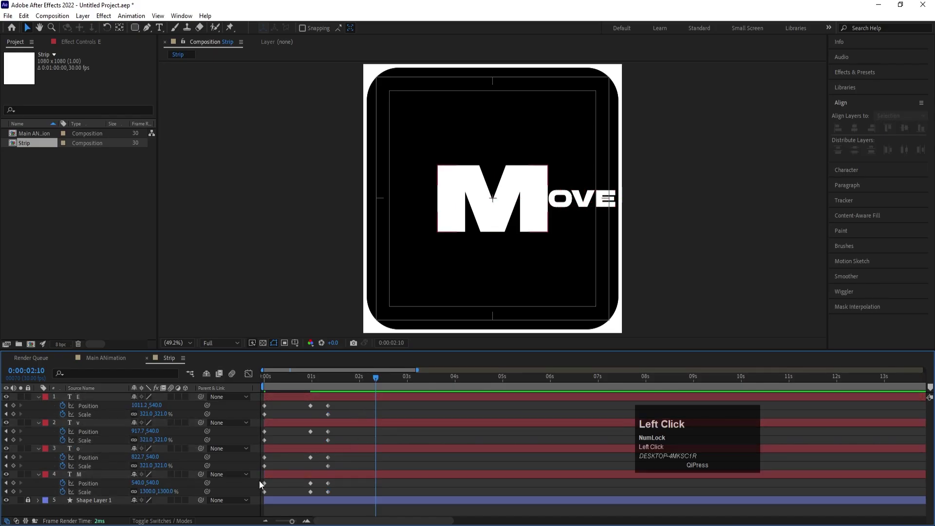
pyautogui.moveTo(273, 483); pyautogui.dragTo(258, 495)
pyautogui.hotkey('ctrl', 'c')
pyautogui.hotkey('ctrl', 'v')
pyautogui.moveTo(269, 458); pyautogui.dragTo(258, 472)
pyautogui.hotkey('ctrl', 'c')
pyautogui.hotkey('ctrl', 'v')
# Step: Copy the starting Position and Scale keyframes of the v and E layers to 0:00:02:10 as well
pyautogui.moveTo(270, 432); pyautogui.dragTo(261, 444)
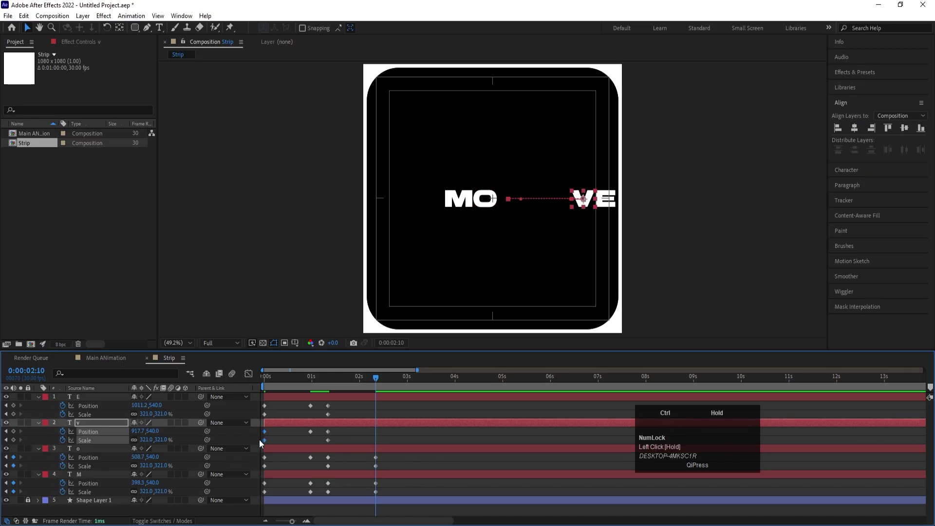
pyautogui.hotkey('ctrl', 'v')
pyautogui.moveTo(271, 401); pyautogui.dragTo(261, 419)
pyautogui.hotkey('ctrl', 'c')
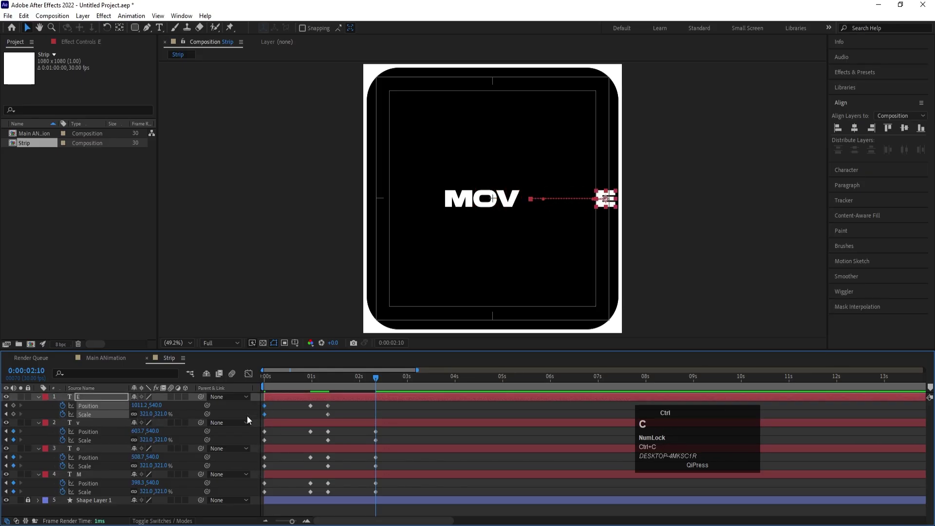
pyautogui.hotkey('ctrl', 'v')
pyautogui.click(338, 386)
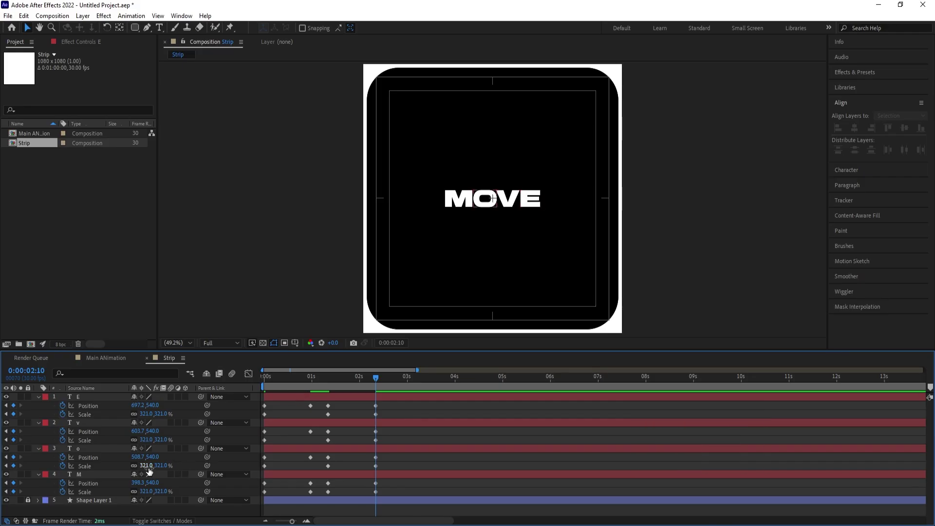
# Step: At 0:00:02:10, set the o layer's Scale to 1300% and centre it horizontally in the composition
pyautogui.click(141, 466)
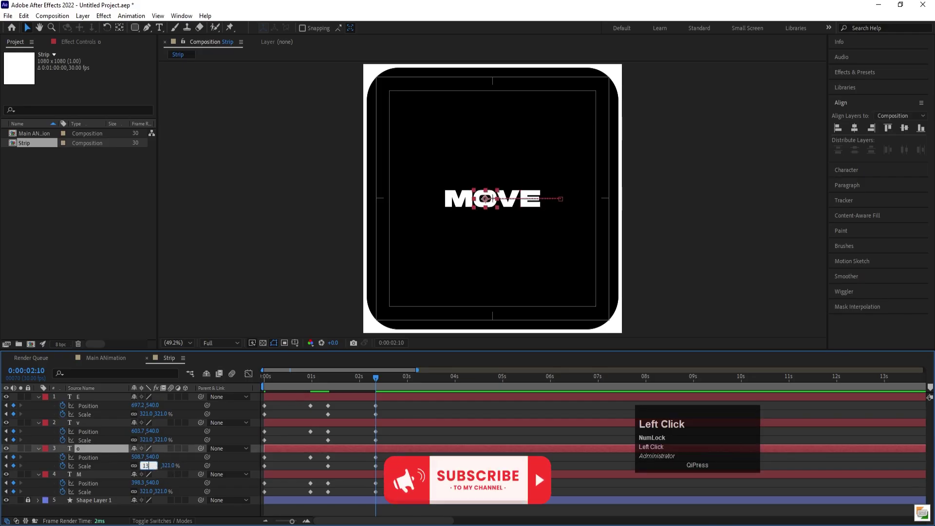
pyautogui.press('Return')
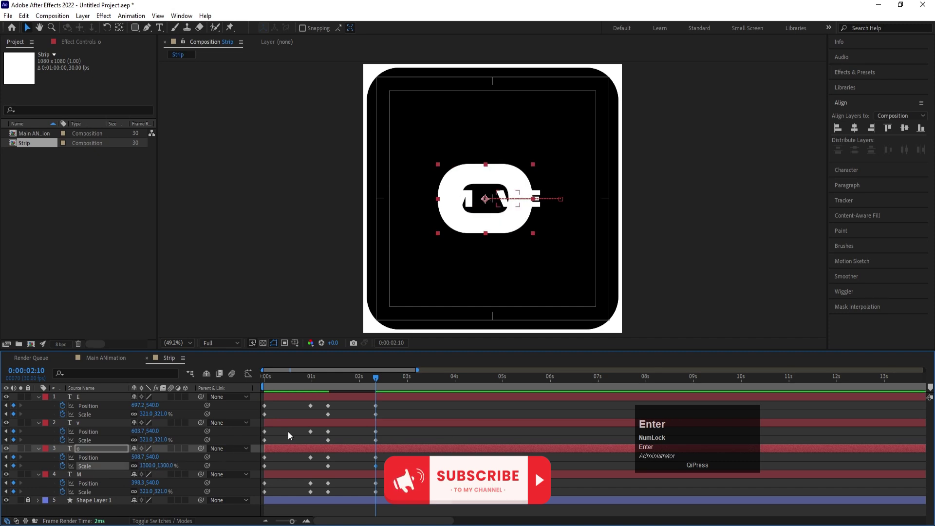
pyautogui.click(854, 129)
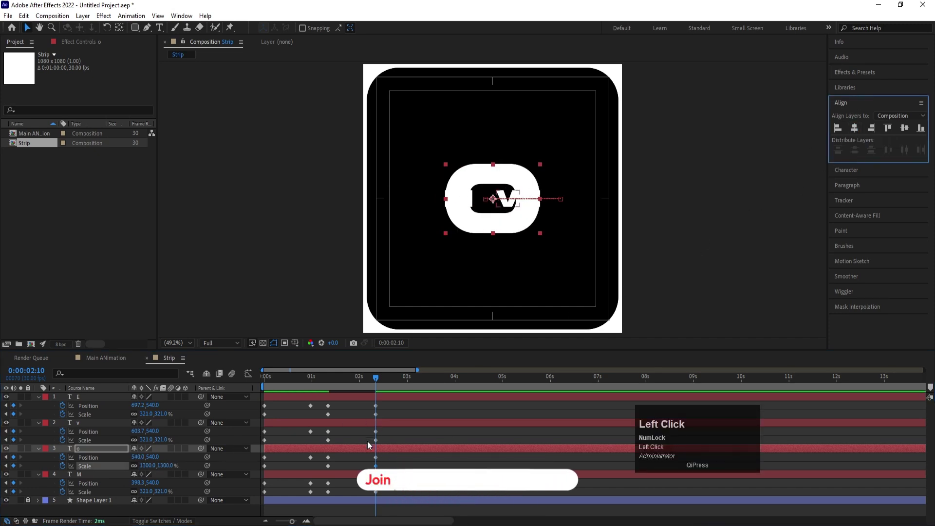
# Step: At 0:00:02:10, move M to about X 277 and v and E to about X 791 and 884, flanking the enlarged O
pyautogui.click(93, 474)
pyautogui.scroll(3, 453, 210)
pyautogui.press('v')
pyautogui.moveTo(453, 208); pyautogui.dragTo(399, 199)
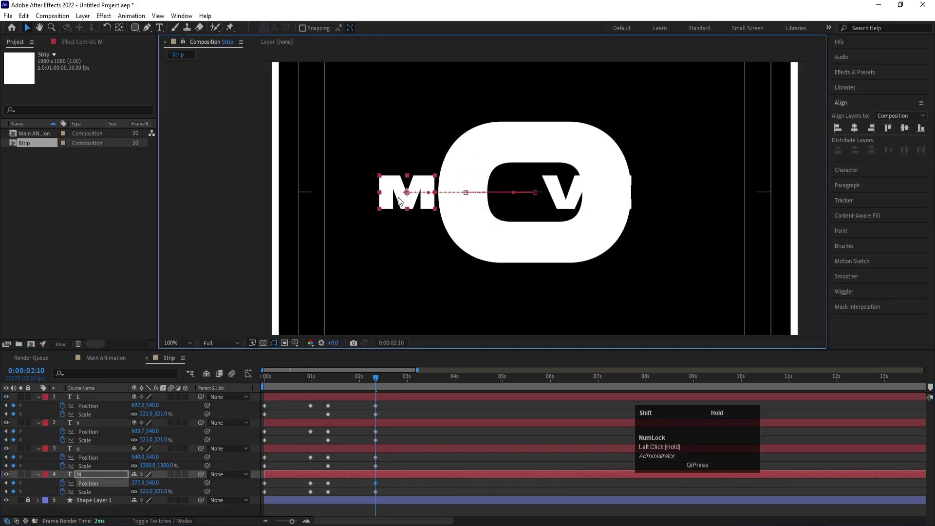
pyautogui.click(382, 421)
pyautogui.keyDown('shift'); pyautogui.click(373, 402); pyautogui.keyUp('shift')
pyautogui.moveTo(575, 205); pyautogui.dragTo(658, 208)
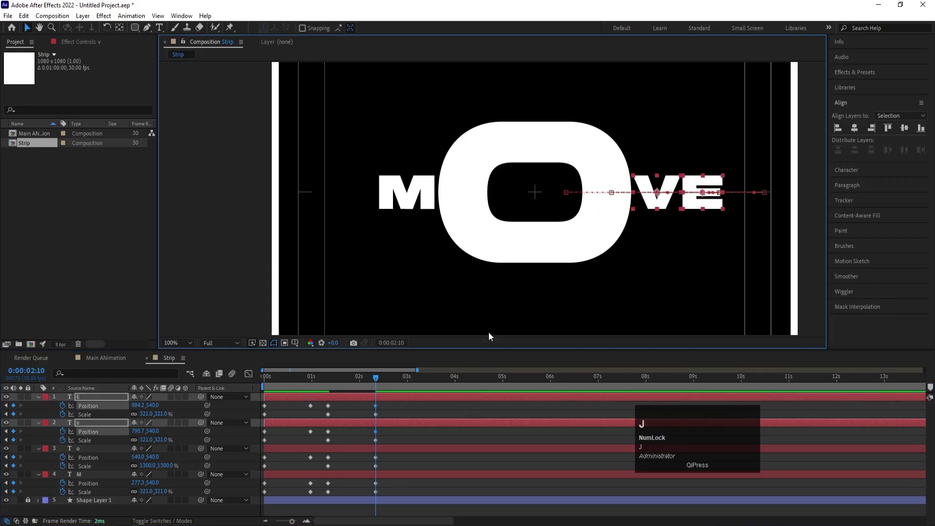
pyautogui.press('space')
pyautogui.press('space')
pyautogui.press('=')
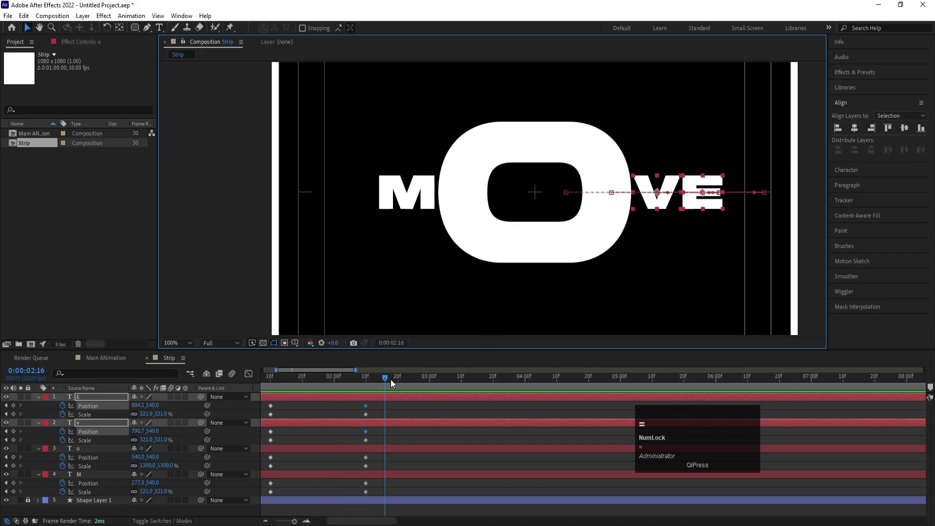
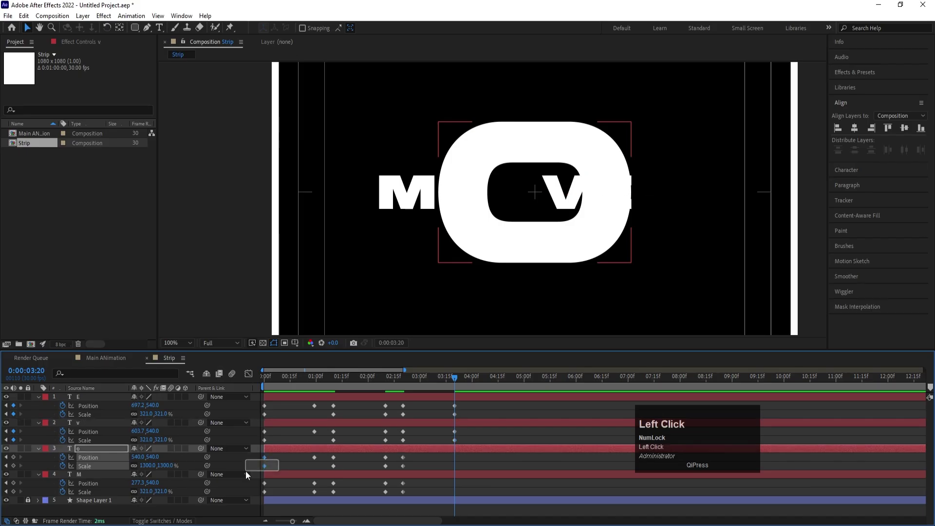
# Step: At 0:00:03:20, paste copies of the starting Position and Scale keyframes of the o and M layers
pyautogui.hotkey('ctrl', 'v')
pyautogui.click(265, 493)
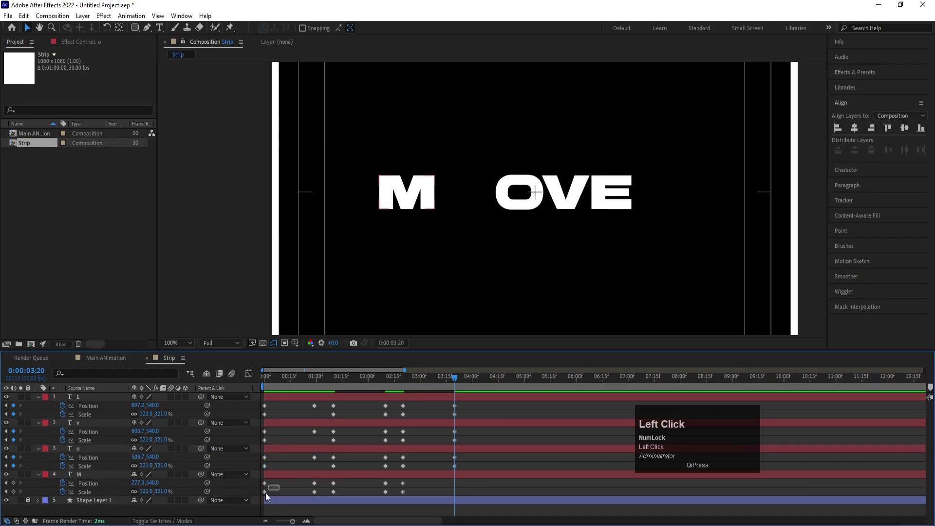
pyautogui.hotkey('ctrl', 'v')
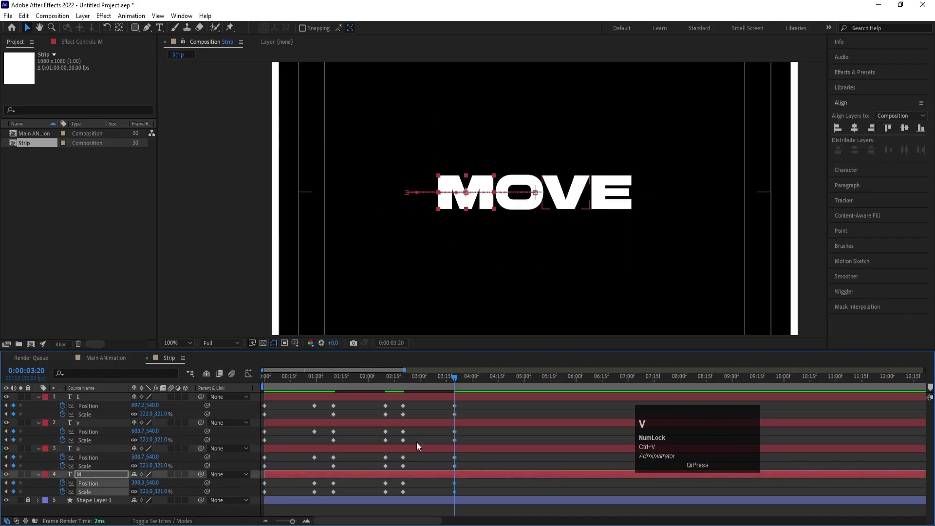
pyautogui.click(425, 462)
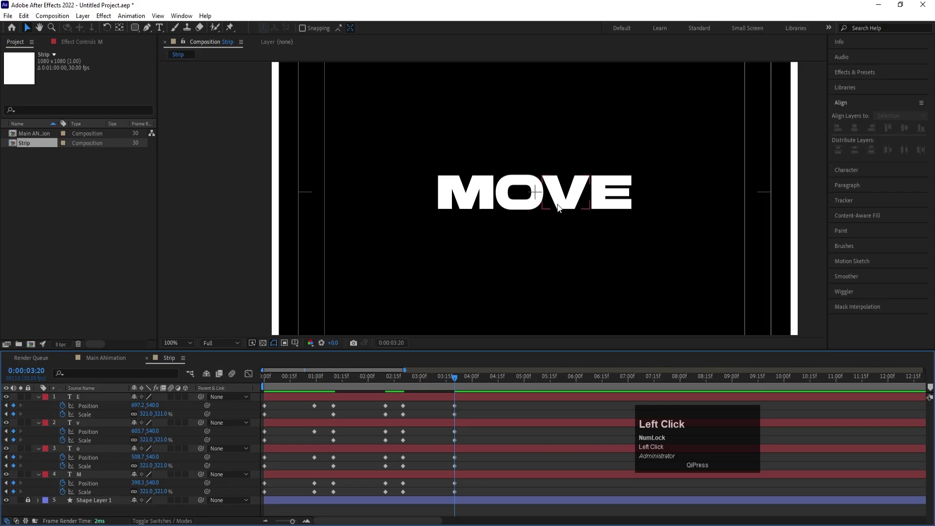
# Step: At 0:00:03:20, set the v layer's Scale to 1300% and centre it horizontally in the composition
pyautogui.click(88, 431)
pyautogui.click(146, 440)
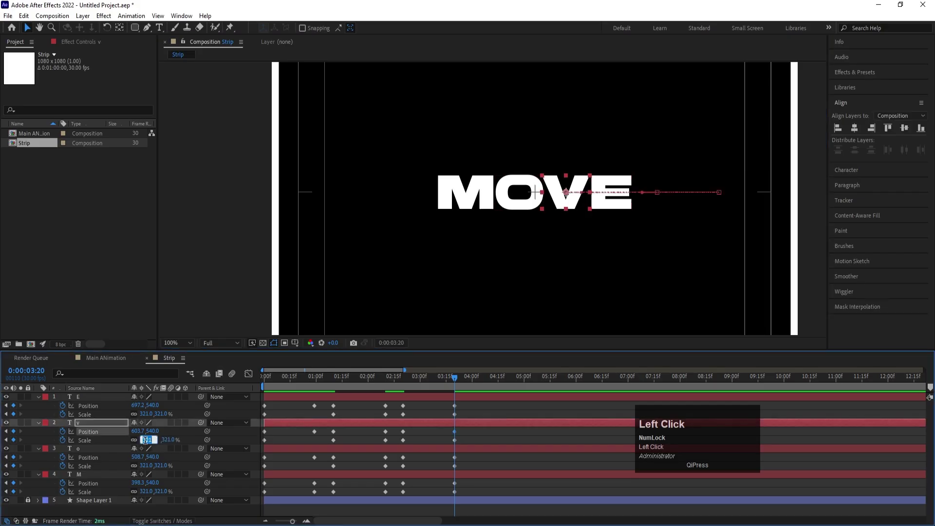
pyautogui.write('1300')
pyautogui.press('Return')
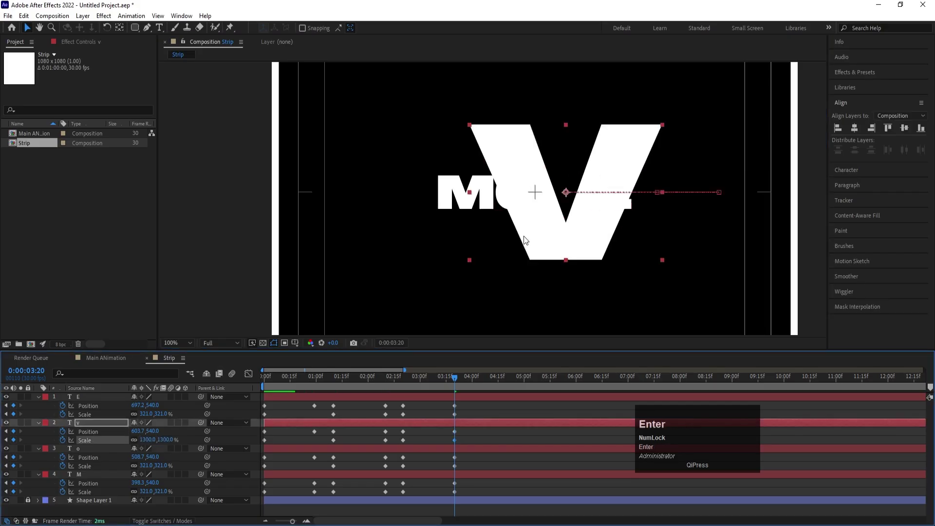
pyautogui.click(854, 127)
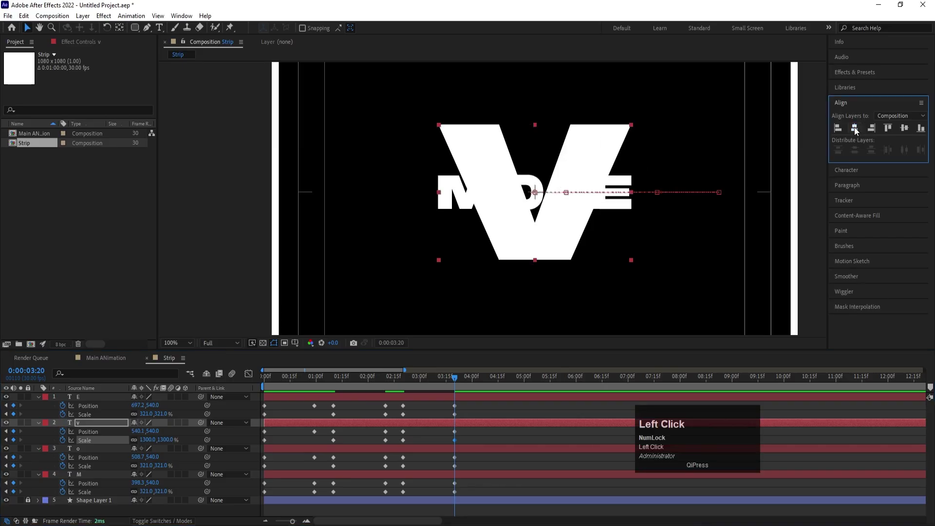
# Step: At 0:00:03:20, move M and o to about X 232 and 343 and E to about X 735, beside the enlarged V
pyautogui.click(78, 449)
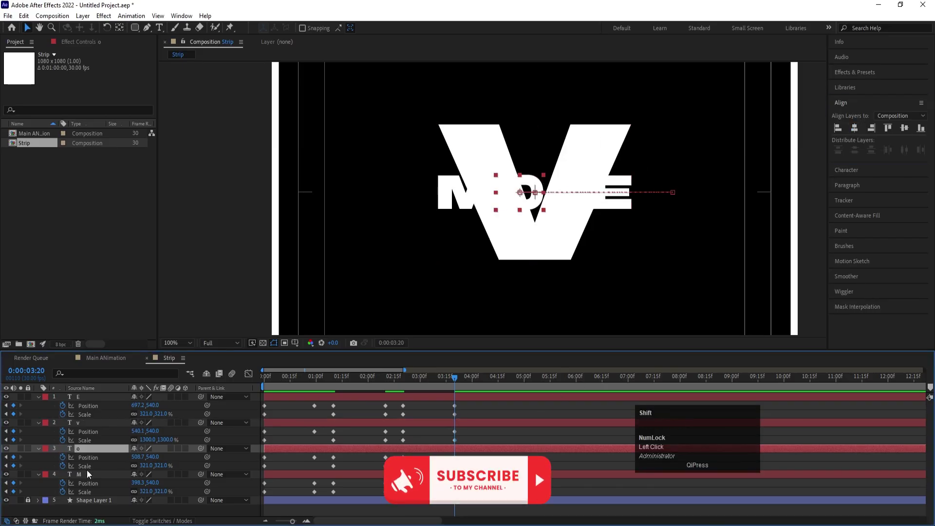
pyautogui.keyDown('shift'); pyautogui.click(80, 475); pyautogui.keyUp('shift')
pyautogui.moveTo(515, 209); pyautogui.dragTo(435, 210)
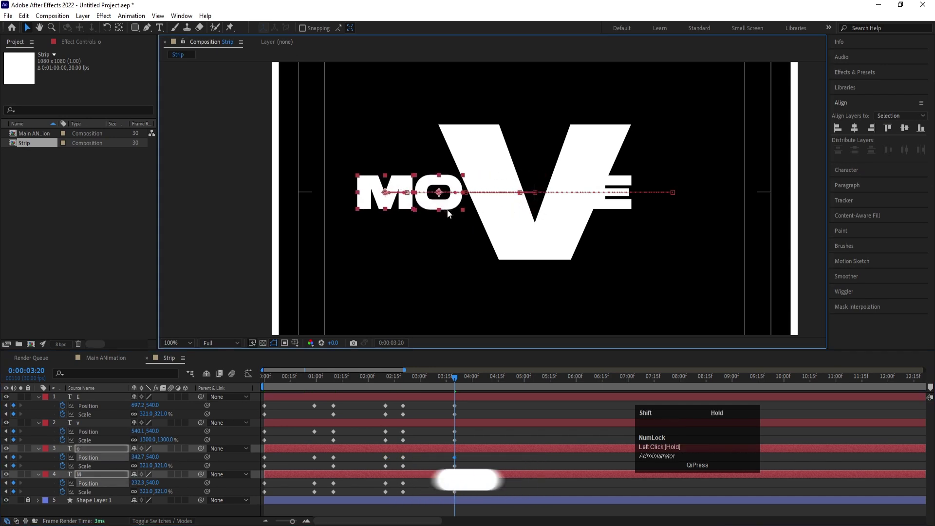
pyautogui.click(423, 403)
pyautogui.moveTo(613, 206); pyautogui.dragTo(631, 205)
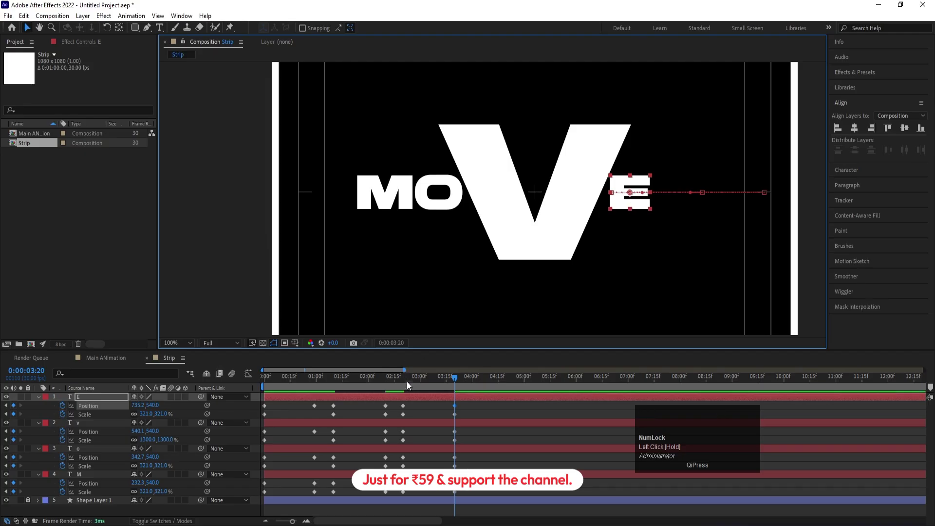
# Step: At 0:00:04:00, add Position and Scale hold keyframes with the current values to all four letter layers
pyautogui.press('=')
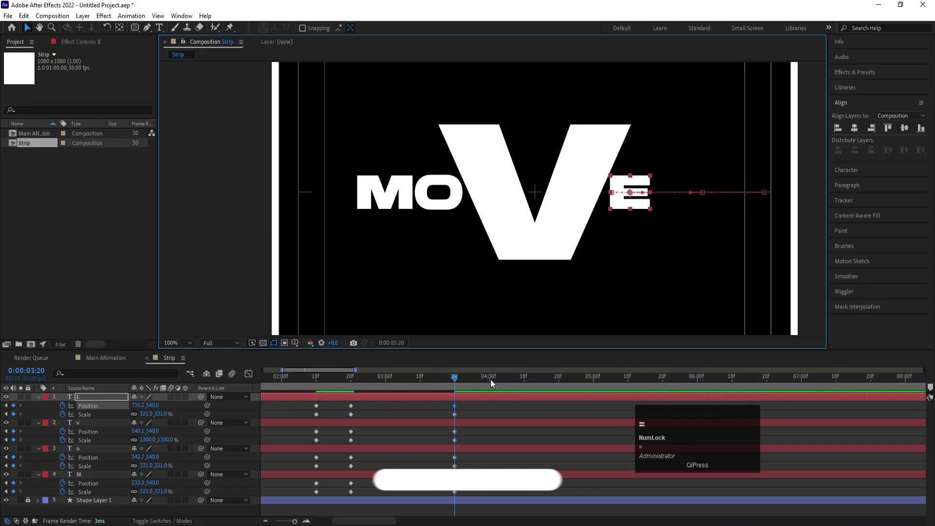
pyautogui.click(490, 379)
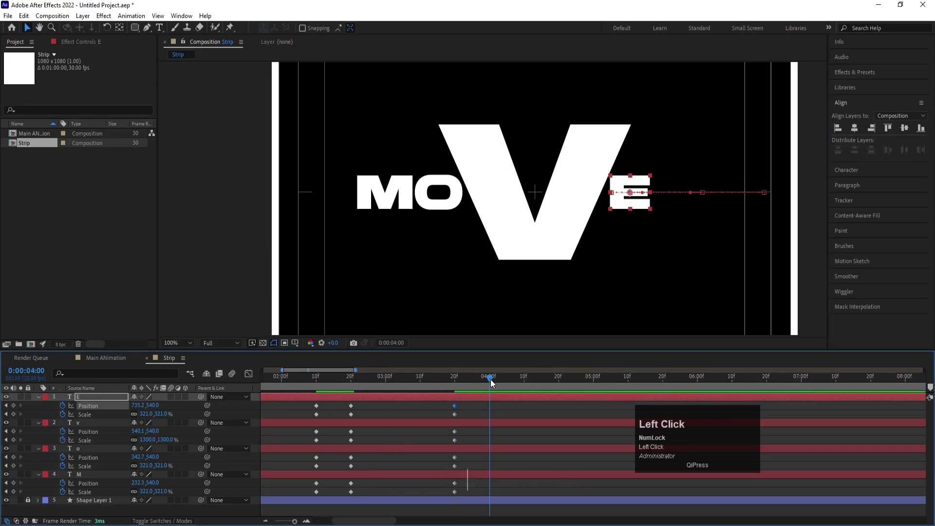
pyautogui.click(87, 474)
pyautogui.keyDown('shift'); pyautogui.click(104, 398); pyautogui.keyUp('shift')
pyautogui.click(13, 406)
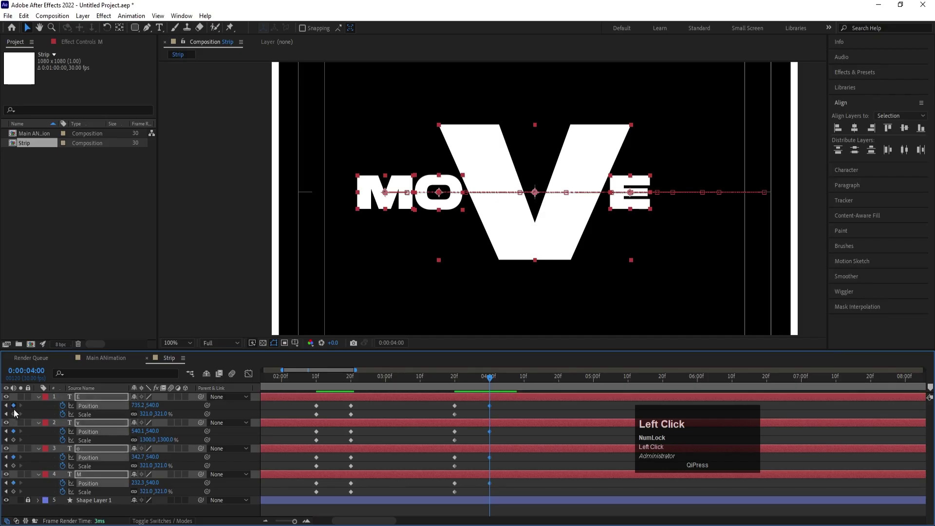
pyautogui.click(13, 414)
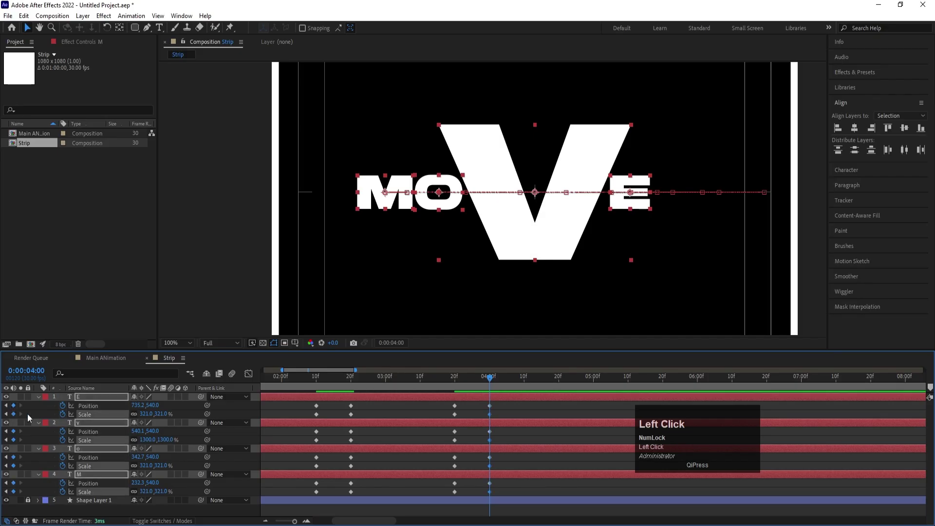
# Step: At 0:00:05:00, paste copies of the starting Position and Scale keyframes of all four letter layers
pyautogui.click(592, 379)
pyautogui.press('-')
pyautogui.press('-')
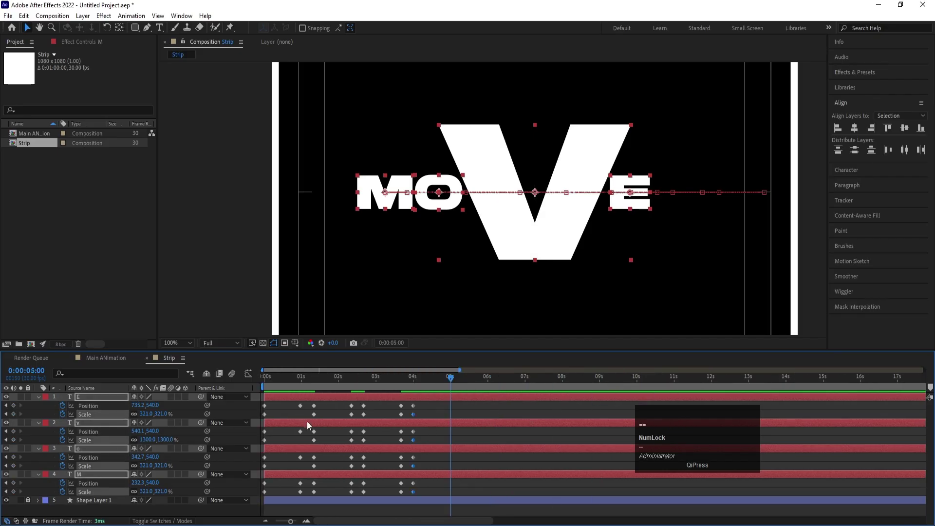
pyautogui.moveTo(273, 407); pyautogui.dragTo(264, 491)
pyautogui.hotkey('ctrl', 'c')
pyautogui.hotkey('ctrl', 'v')
pyautogui.hotkey('ctrl', 'c')
pyautogui.hotkey('ctrl', 'v')
pyautogui.hotkey('ctrl', 'c')
pyautogui.hotkey('ctrl', 'v')
pyautogui.hotkey('ctrl', 'c')
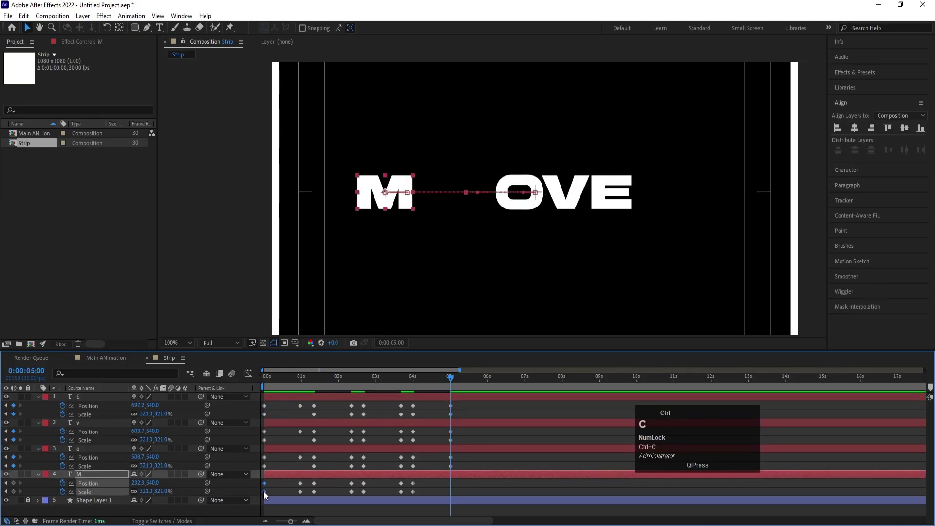
pyautogui.hotkey('ctrl', 'v')
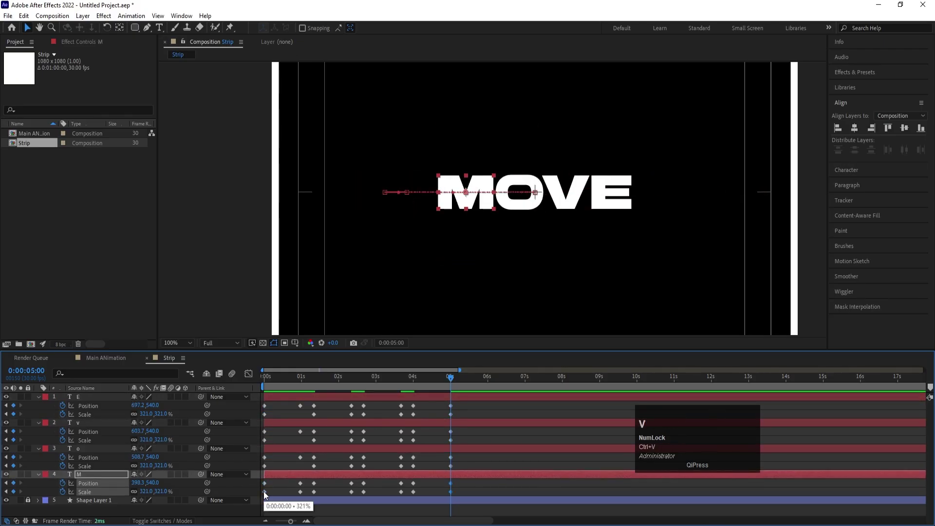
# Step: At 0:00:05:00, set the E layer's Scale to 1300% and centre it horizontally in the composition
pyautogui.click(462, 440)
pyautogui.click(603, 206)
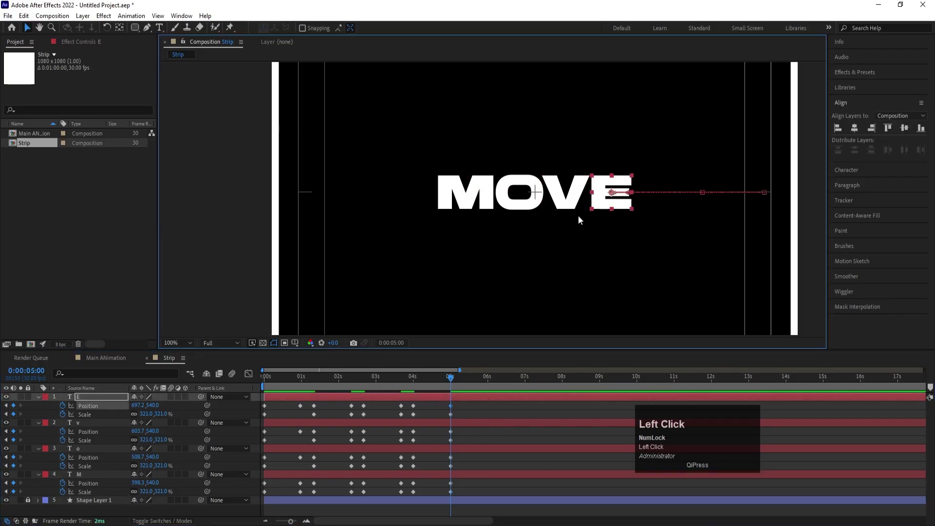
pyautogui.click(145, 414)
pyautogui.write('13')
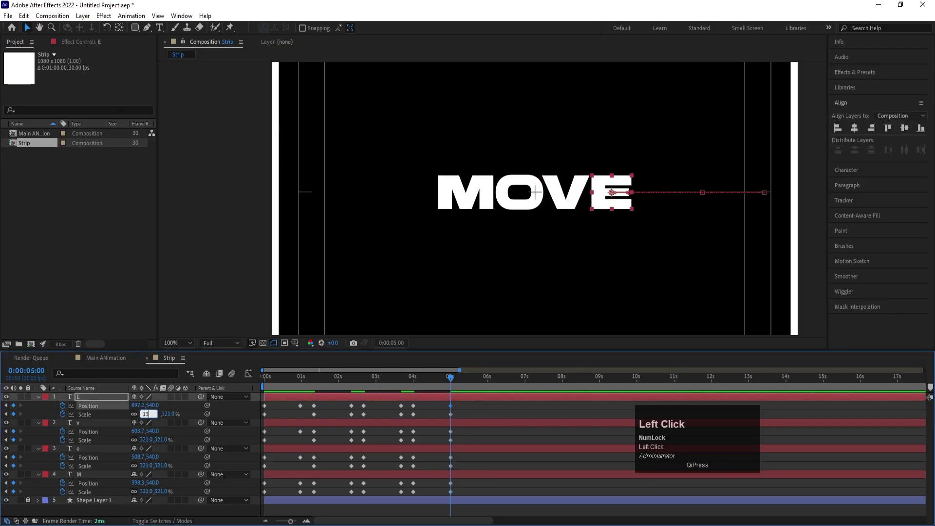
pyautogui.write('00')
pyautogui.press('Return')
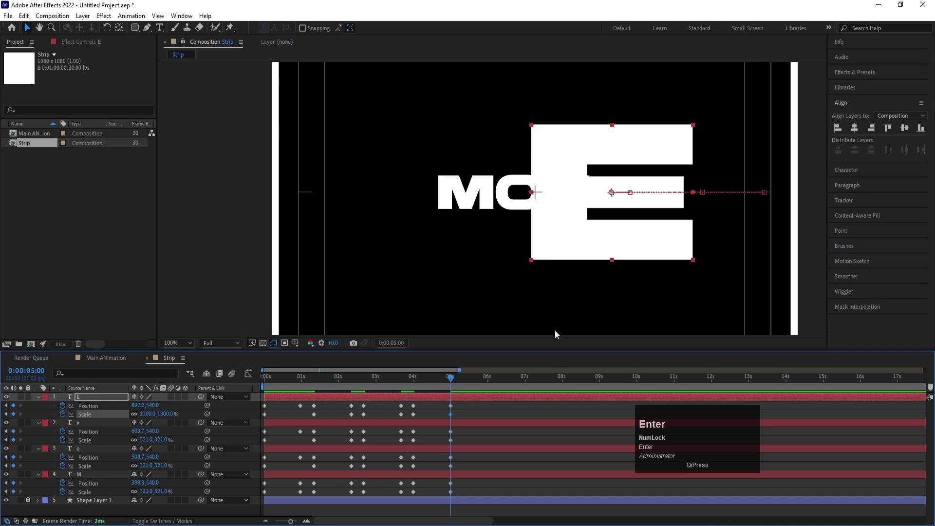
pyautogui.click(855, 128)
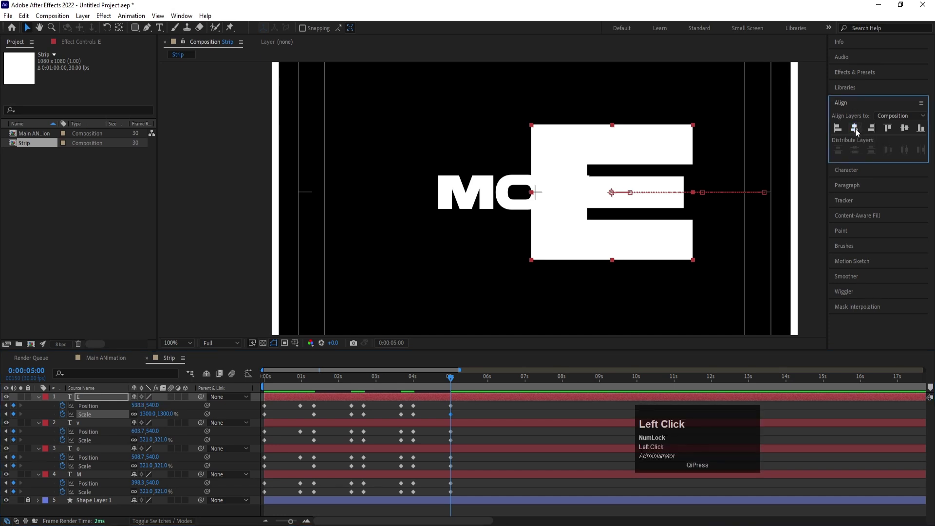
# Step: Move M, o and v together to about X 113, 224 and 319, just left of the enlarged E
pyautogui.click(427, 404)
pyautogui.click(440, 424)
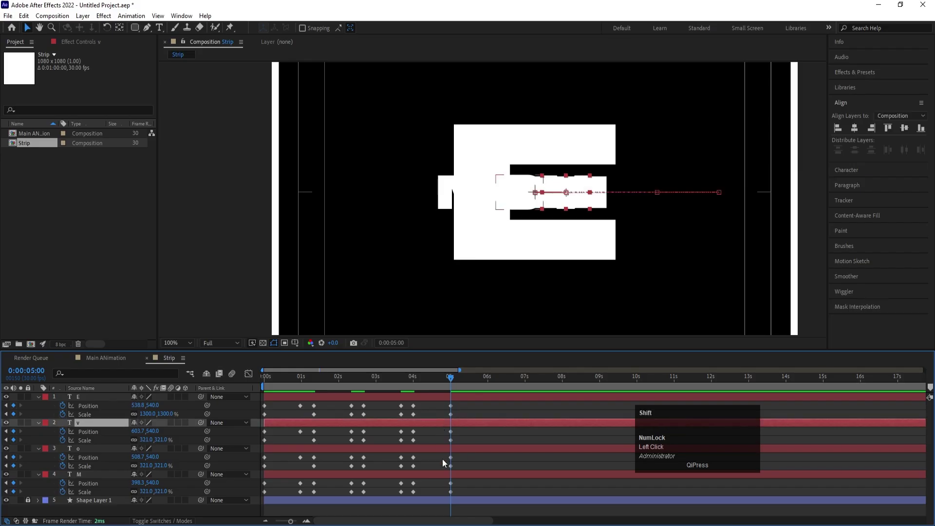
pyautogui.keyDown('shift'); pyautogui.click(434, 474); pyautogui.keyUp('shift')
pyautogui.moveTo(549, 205); pyautogui.dragTo(421, 195)
pyautogui.click(460, 405)
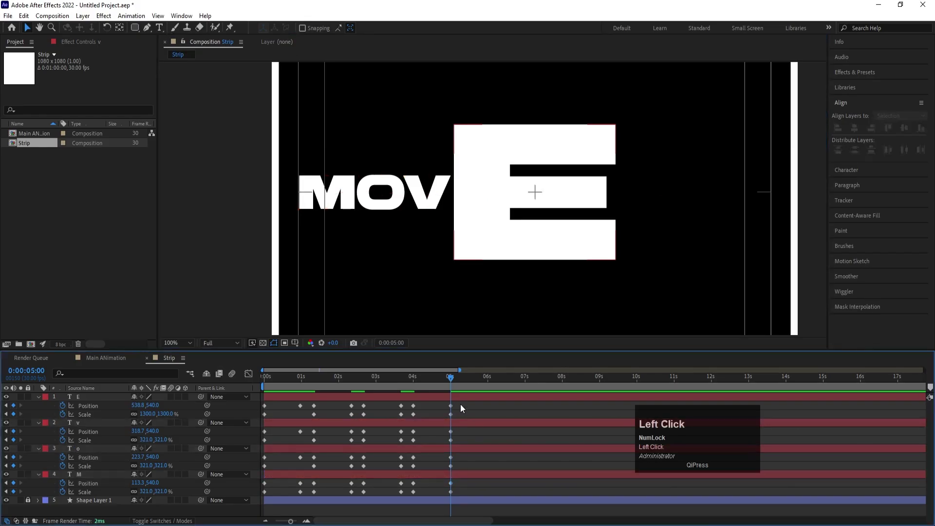
# Step: At 0:00:05:10, add Position and Scale hold keyframes with the current values to all four letter layers
pyautogui.press('=')
pyautogui.moveTo(472, 380); pyautogui.dragTo(475, 380)
pyautogui.moveTo(13, 406); pyautogui.dragTo(289, 396)
pyautogui.press(';')
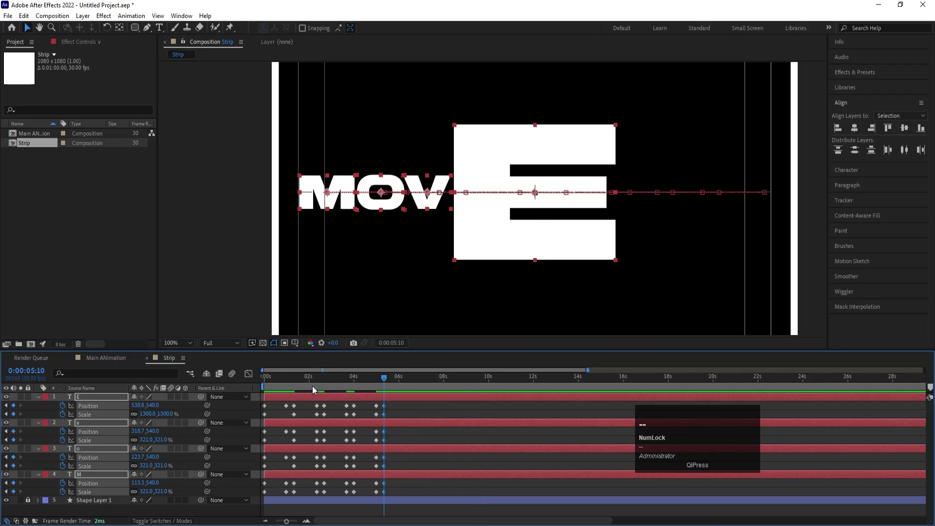
# Step: Preview the whole letter scaling sequence from the start of the composition
pyautogui.click(282, 379)
pyautogui.press('space')
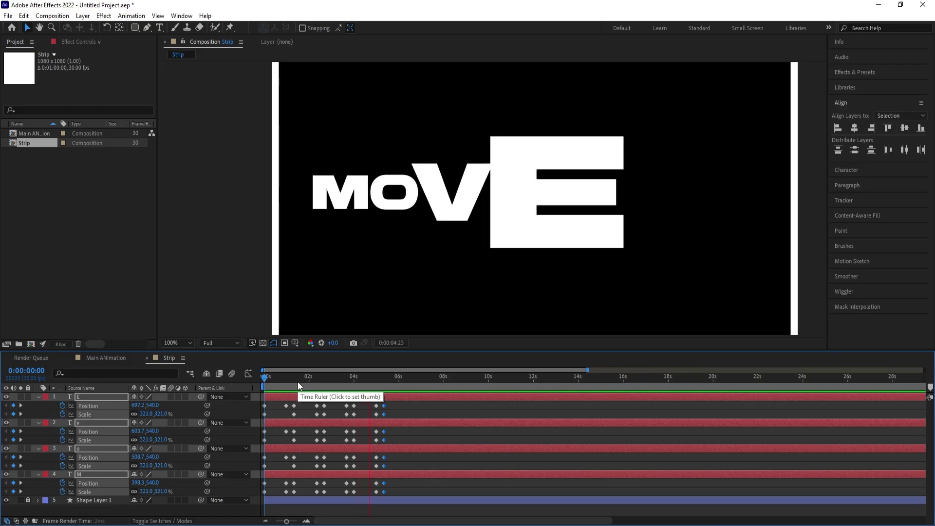
pyautogui.press('space')
# Step: At 0:00:06:10, paste copies of the starting Position and Scale keyframes of all four letter layers
pyautogui.press('=')
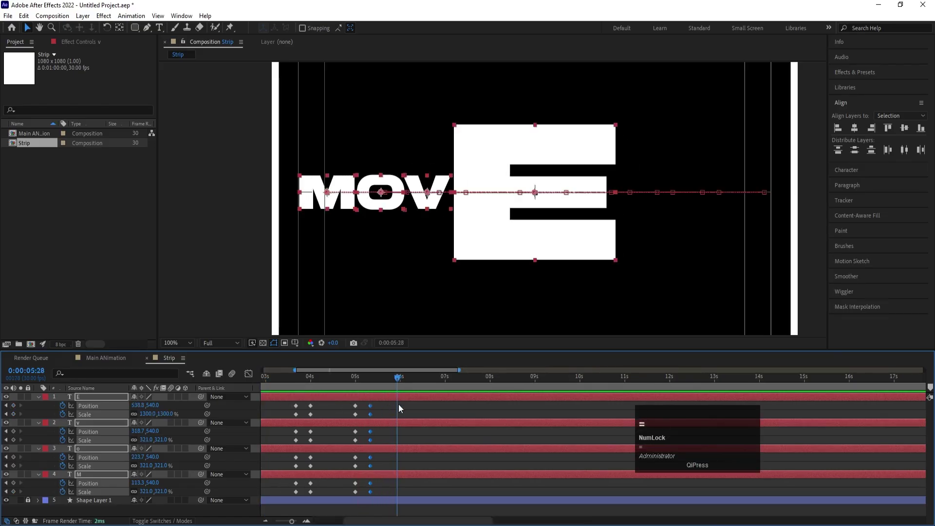
pyautogui.press('=')
pyautogui.moveTo(375, 386); pyautogui.dragTo(435, 387)
pyautogui.press('-')
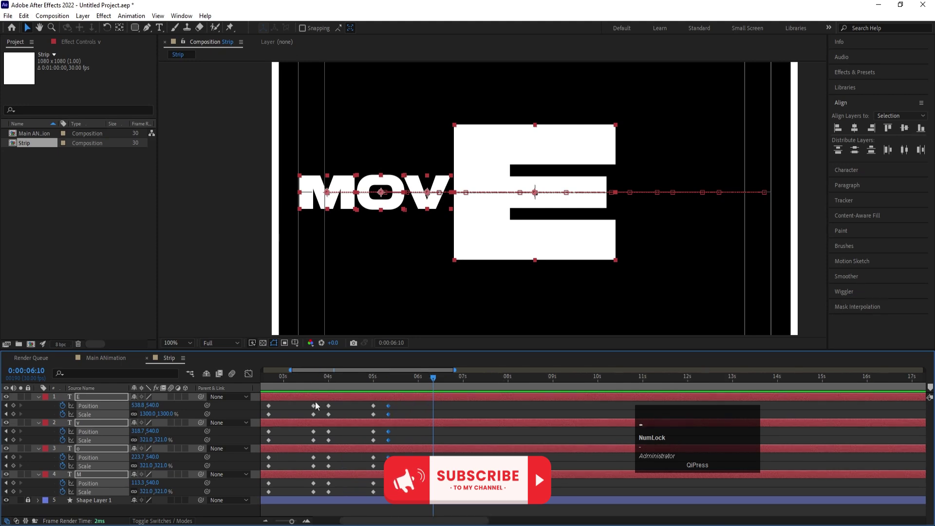
pyautogui.press('-')
pyautogui.moveTo(271, 401); pyautogui.dragTo(259, 494)
pyautogui.hotkey('ctrl', 'c')
pyautogui.hotkey('ctrl', 'v')
pyautogui.hotkey('ctrl', 'c')
pyautogui.hotkey('ctrl', 'v')
pyautogui.click(270, 460)
pyautogui.hotkey('ctrl', 'c')
pyautogui.hotkey('ctrl', 'v')
pyautogui.hotkey('ctrl', 'c')
pyautogui.hotkey('ctrl', 'v')
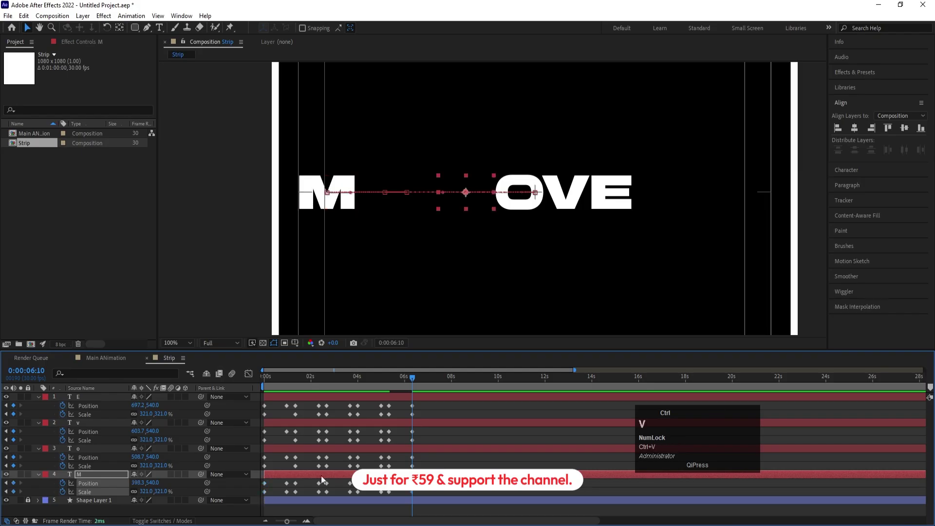
pyautogui.press('=')
pyautogui.press('=')
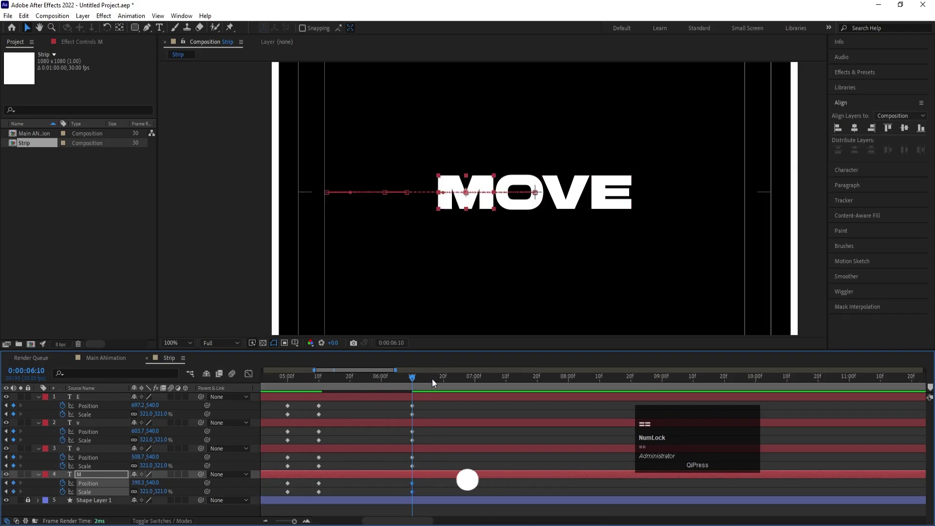
# Step: At 0:00:06:20, add Position and Scale hold keyframes to all four letter layers and end the work area there
pyautogui.moveTo(433, 380); pyautogui.dragTo(444, 382)
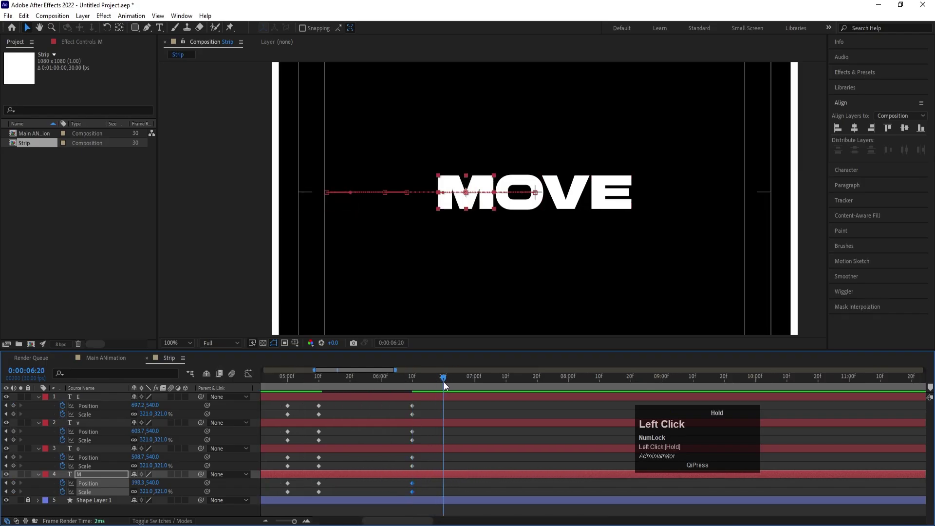
pyautogui.moveTo(16, 406); pyautogui.dragTo(31, 481)
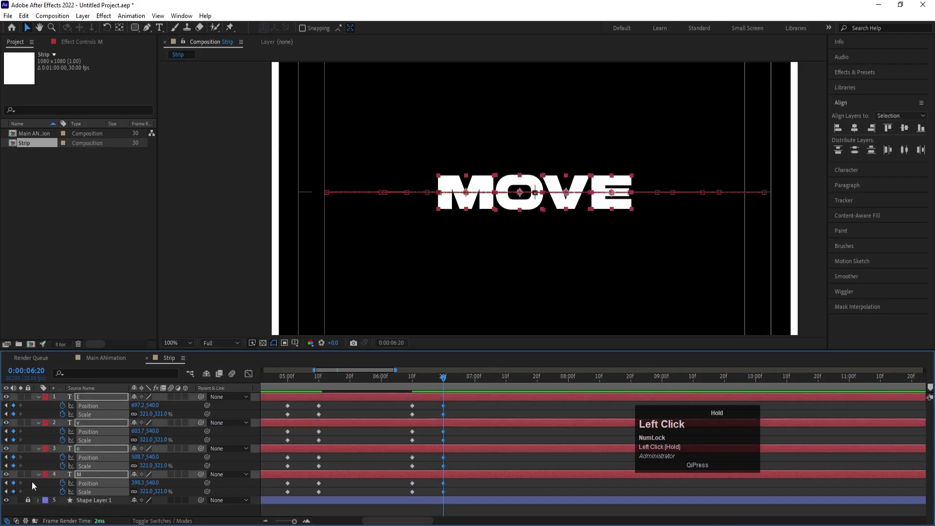
pyautogui.press('-')
pyautogui.press('-')
pyautogui.press('-')
pyautogui.press('-')
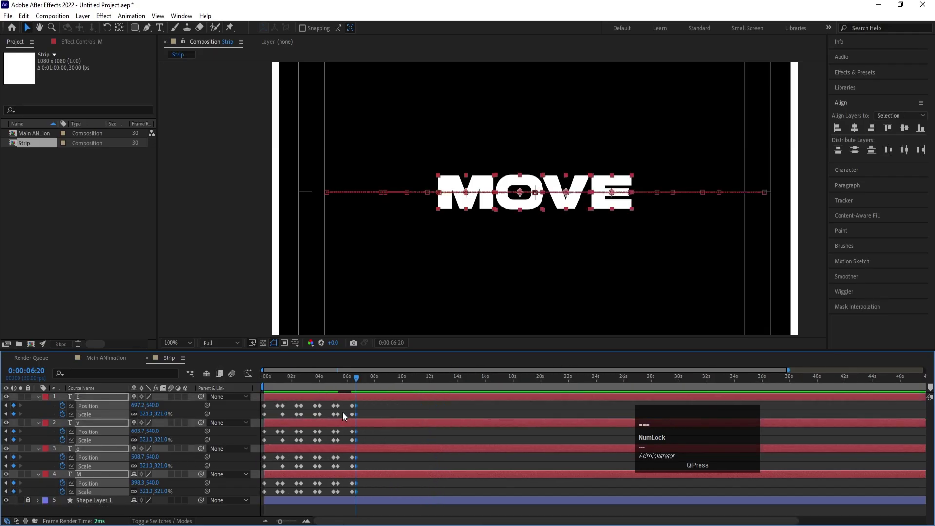
pyautogui.press('n')
# Step: Preview the letter scaling sequence with the whole composition fitted in the viewer
pyautogui.press('space')
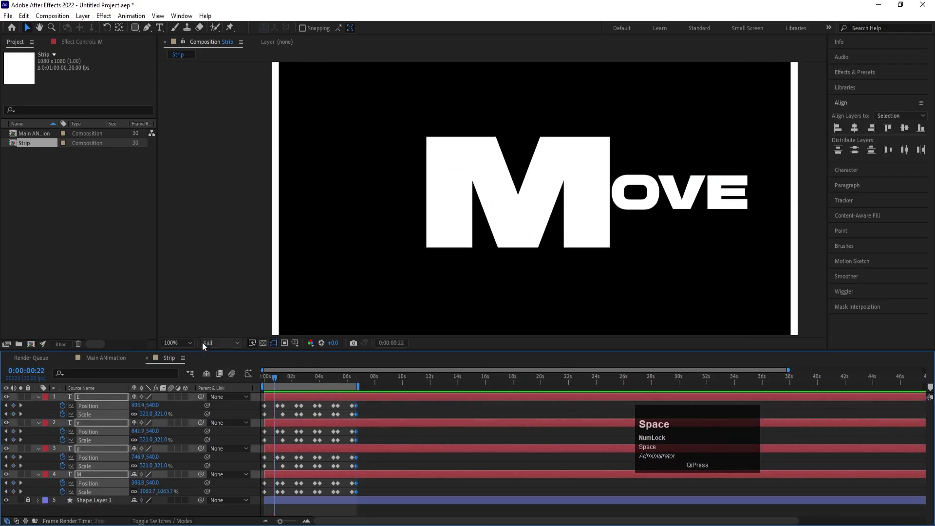
pyautogui.click(179, 343)
pyautogui.click(180, 166)
pyautogui.press('space')
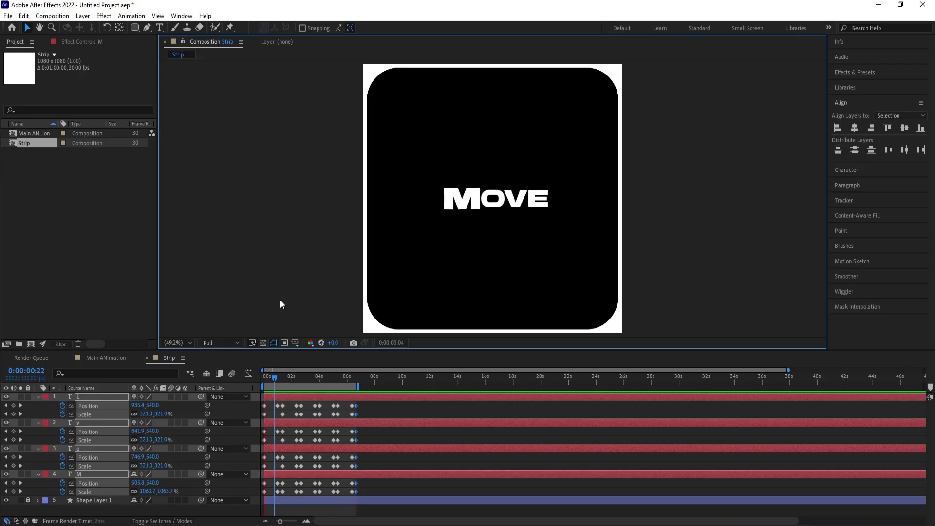
pyautogui.press('space')
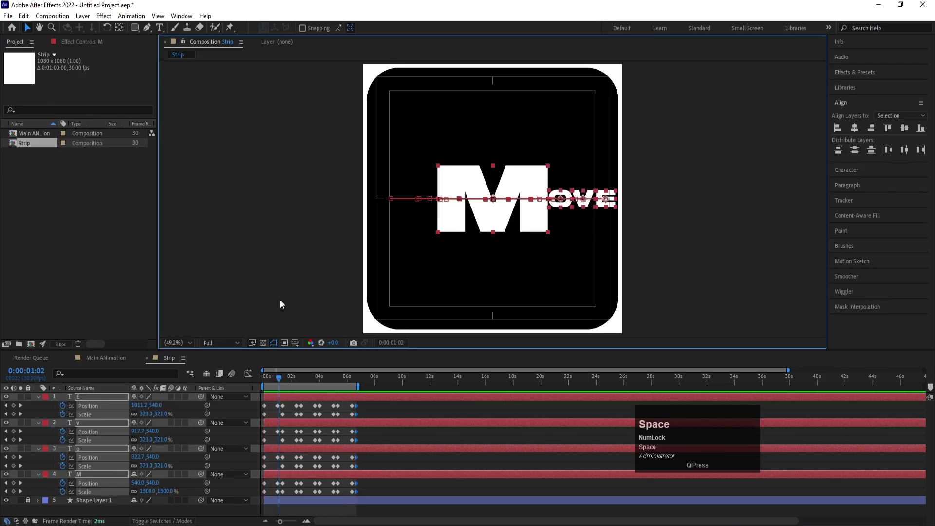
# Step: At 0:00:00:29, add Scale keyframes with the current values to the E, o and v layers
pyautogui.press('=')
pyautogui.moveTo(282, 379); pyautogui.dragTo(252, 374)
pyautogui.press('=')
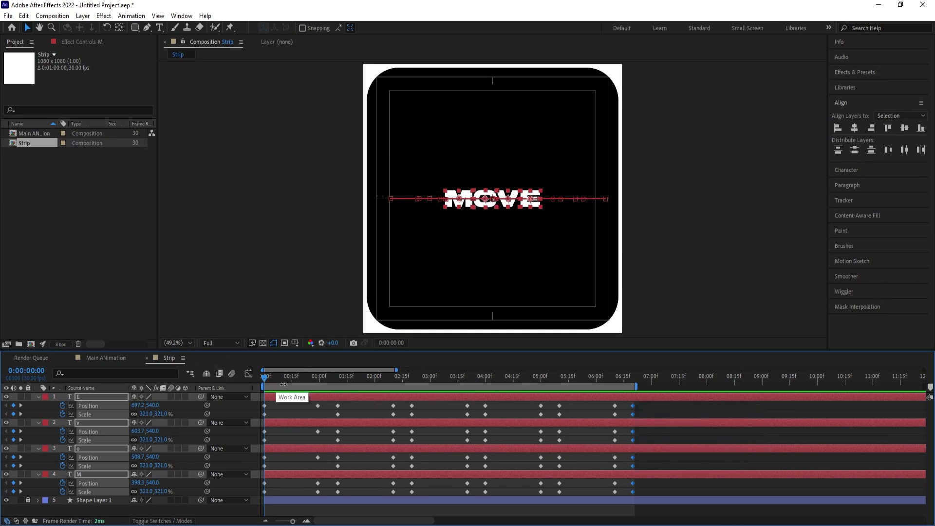
pyautogui.moveTo(311, 381); pyautogui.dragTo(317, 387)
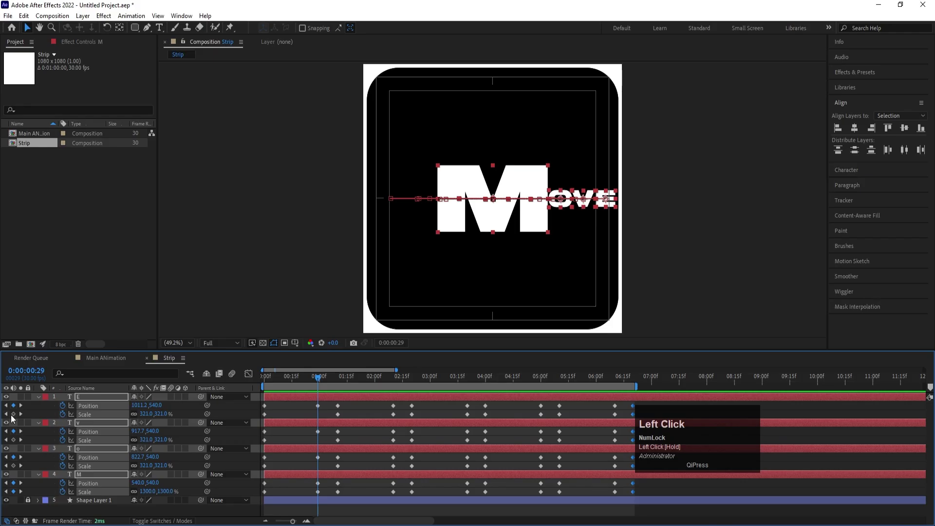
pyautogui.click(308, 413)
pyautogui.click(13, 414)
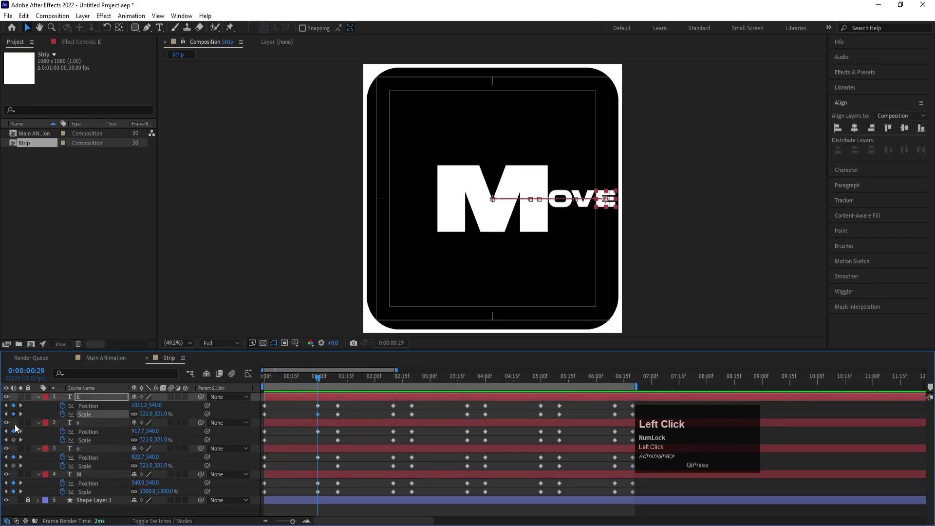
pyautogui.click(13, 466)
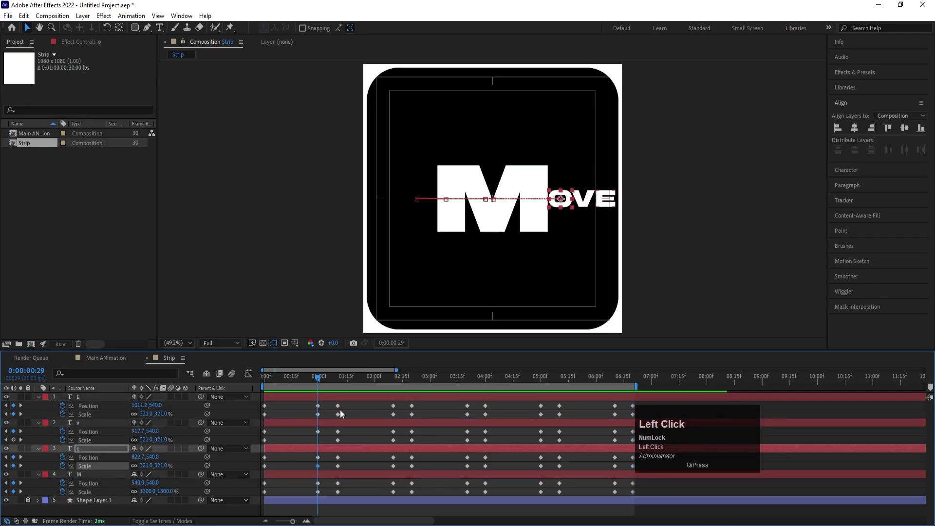
pyautogui.click(13, 440)
# Step: Apply Easy Ease to all Position and Scale keyframes of the four letter layers
pyautogui.press('-')
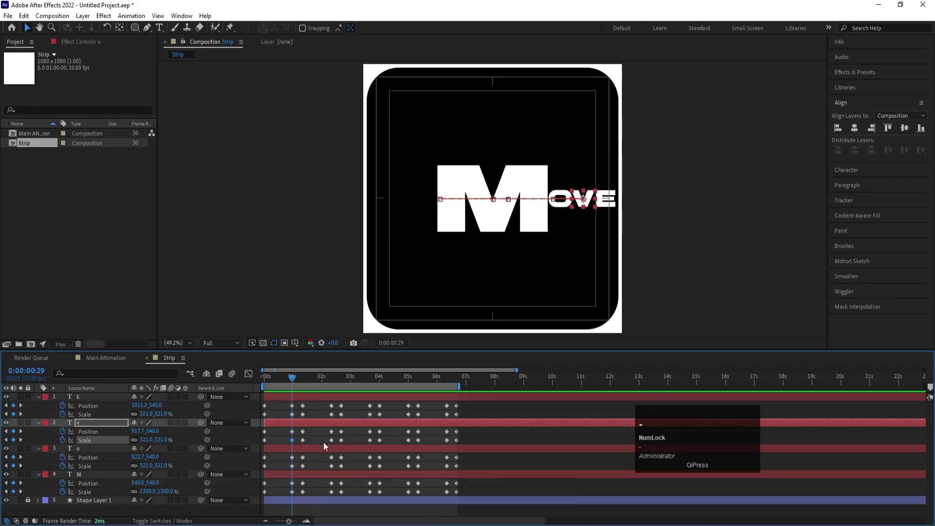
pyautogui.moveTo(476, 408); pyautogui.dragTo(239, 516)
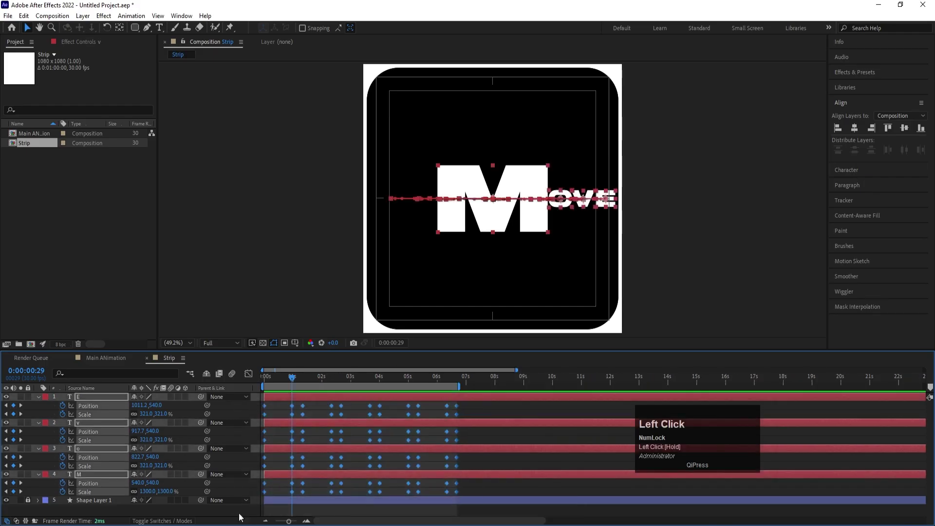
pyautogui.press('F9')
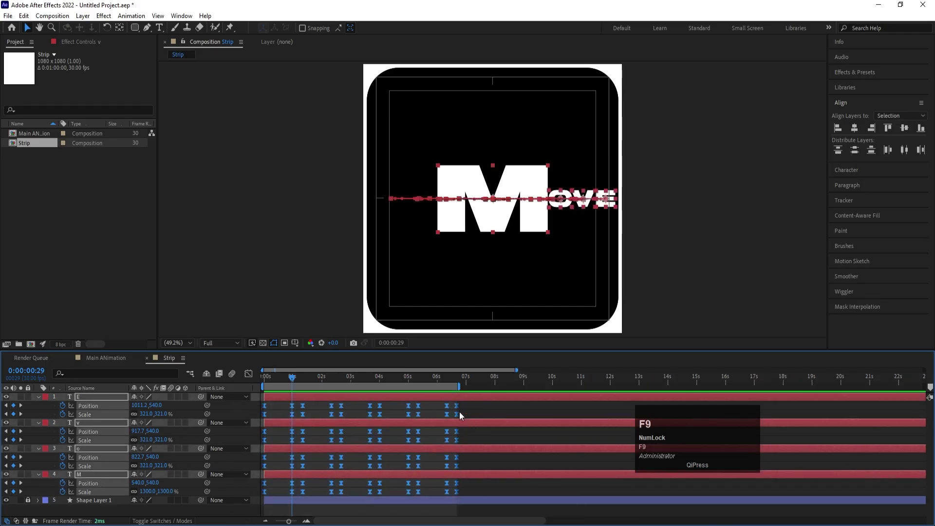
# Step: Lengthen the easing handles of all letter keyframes in the speed graph to form sharp peaks mid-transition, and preview the animation
pyautogui.click(248, 373)
pyautogui.moveTo(490, 428); pyautogui.dragTo(156, 475)
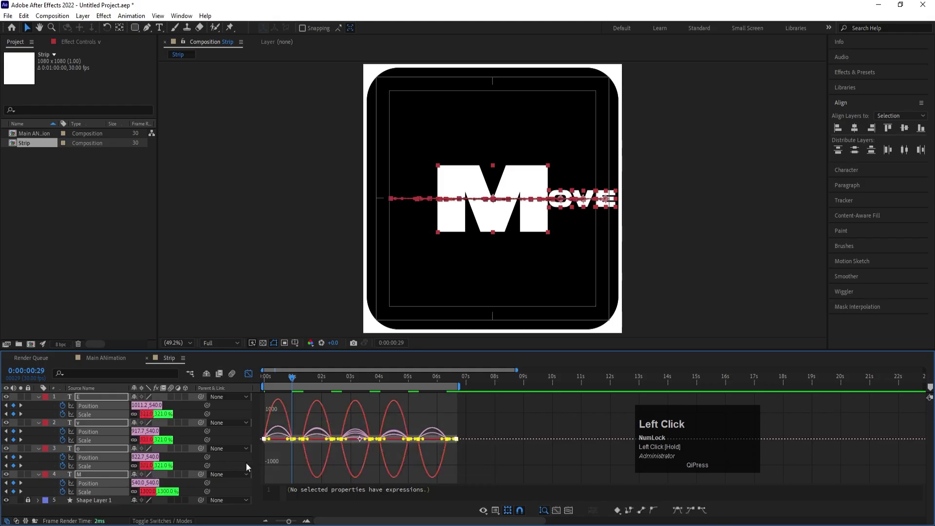
pyautogui.press('=')
pyautogui.press('=')
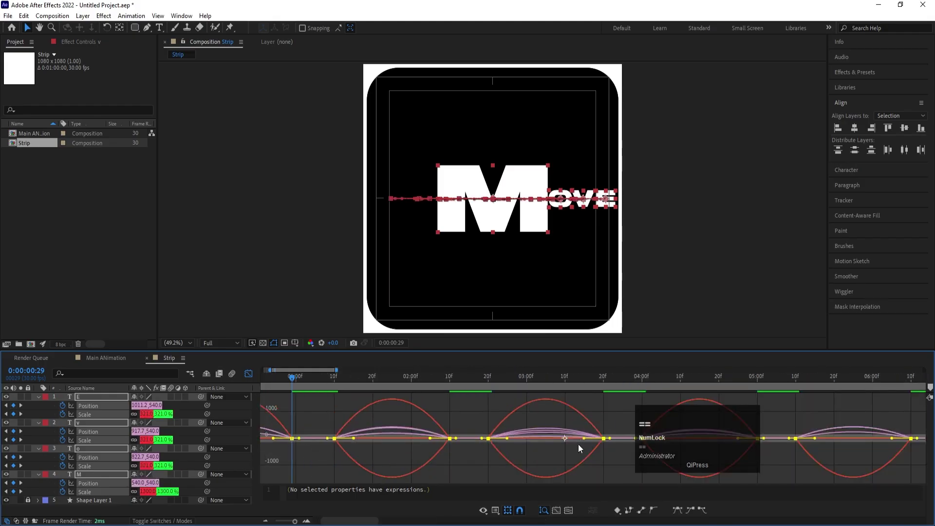
pyautogui.moveTo(584, 439); pyautogui.dragTo(527, 440)
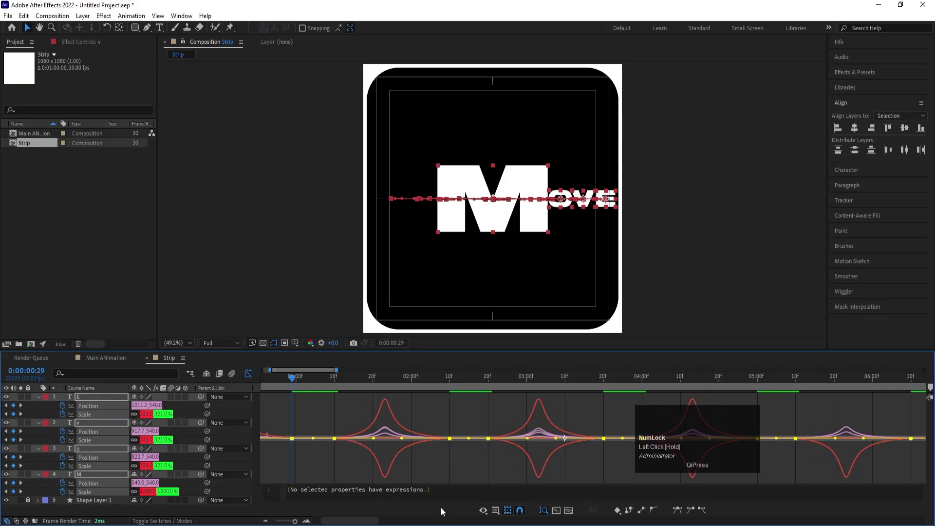
pyautogui.press('-')
pyautogui.click(259, 384)
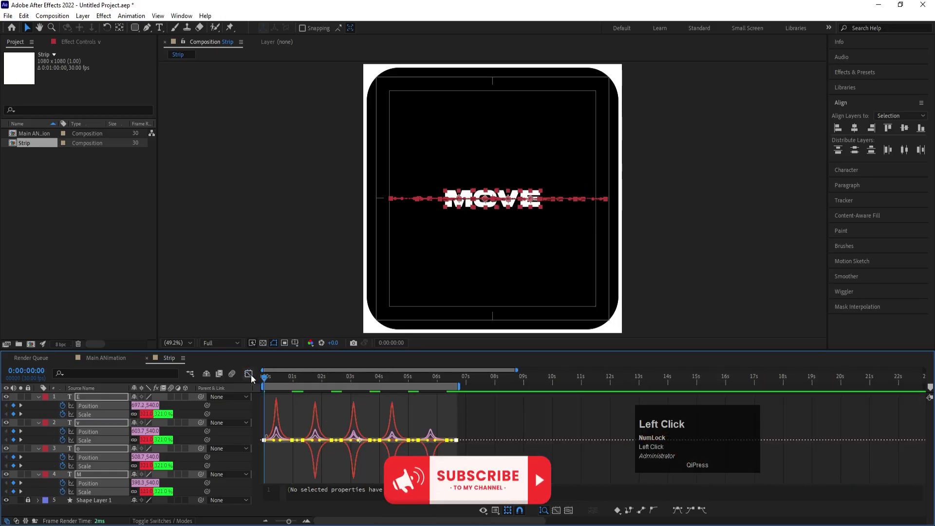
pyautogui.click(248, 374)
pyautogui.press('space')
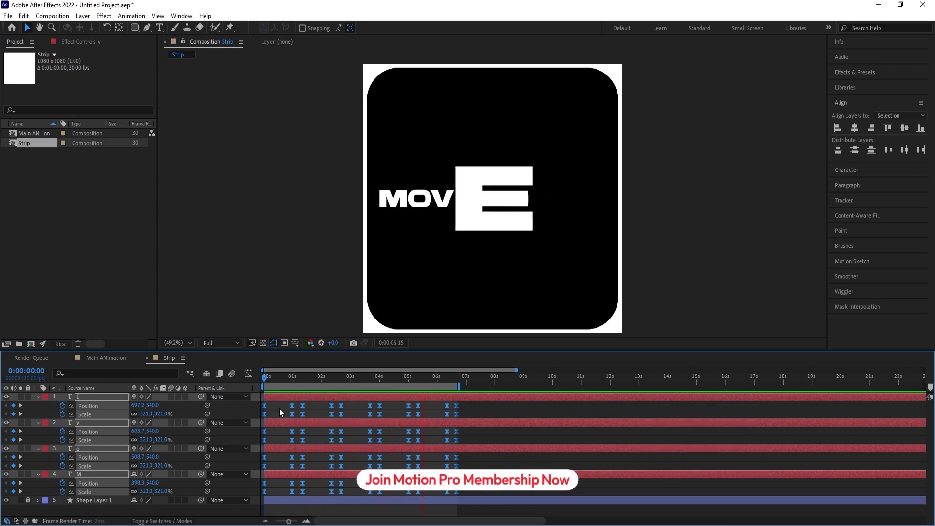
pyautogui.press('space')
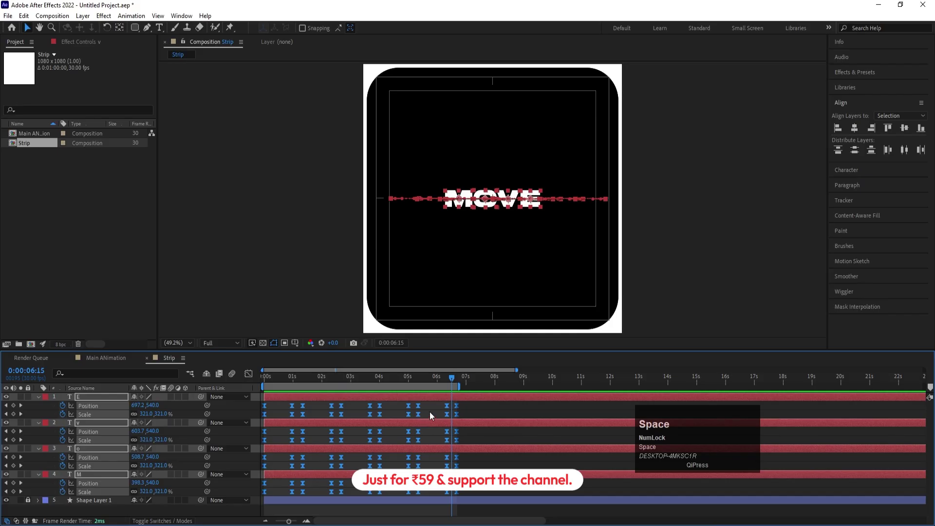
# Step: Trim the Strip composition to its work area, with the last frame at 0:00:06:20
pyautogui.click(429, 413)
pyautogui.press('k')
pyautogui.press('=')
pyautogui.press('=')
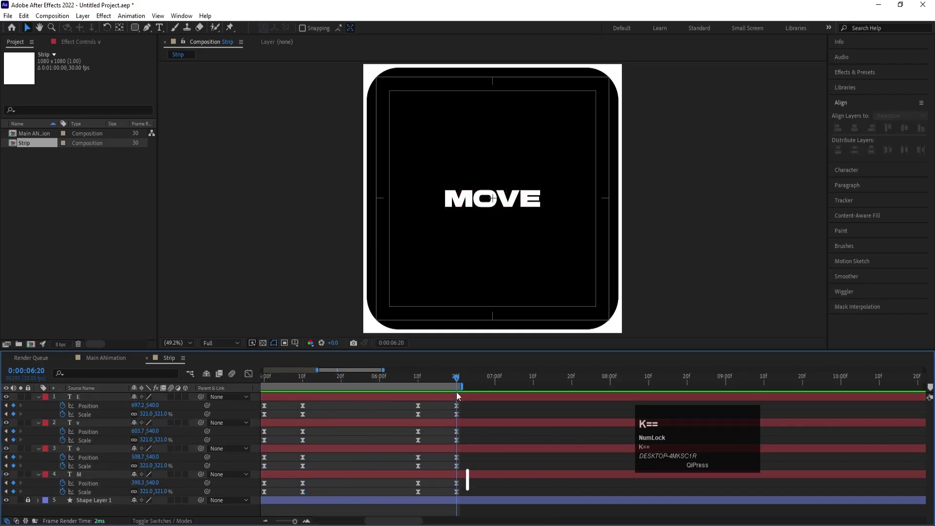
pyautogui.rightClick(386, 389)
pyautogui.click(418, 417)
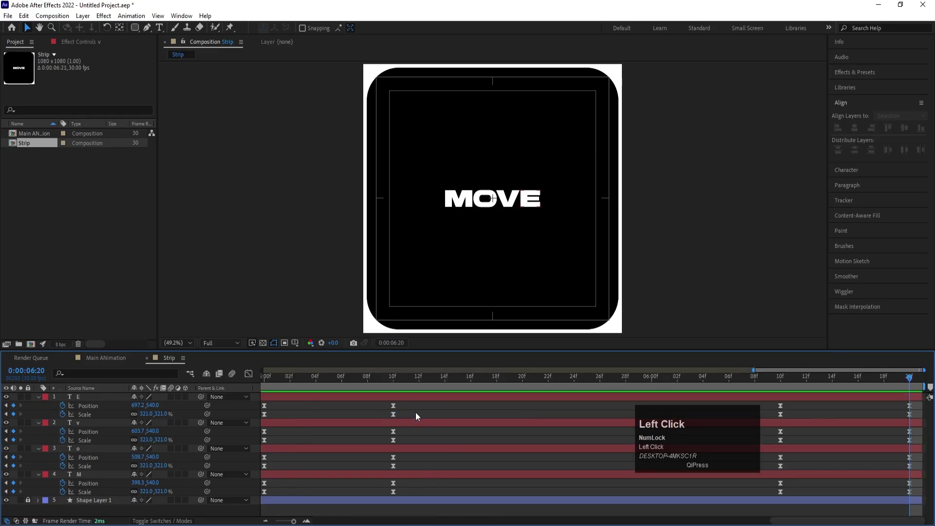
# Step: Add the Strip composition as a layer in the Main ANimation composition
pyautogui.click(112, 357)
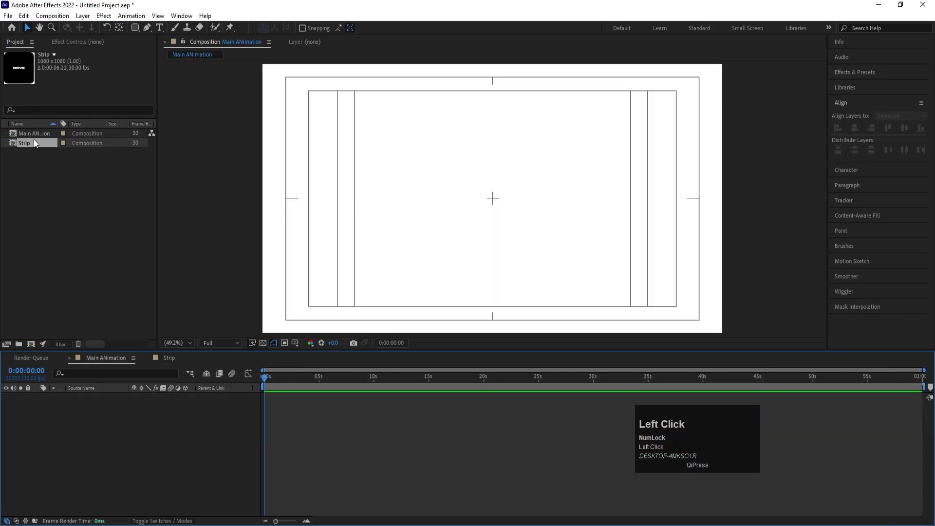
pyautogui.moveTo(31, 140); pyautogui.dragTo(138, 401)
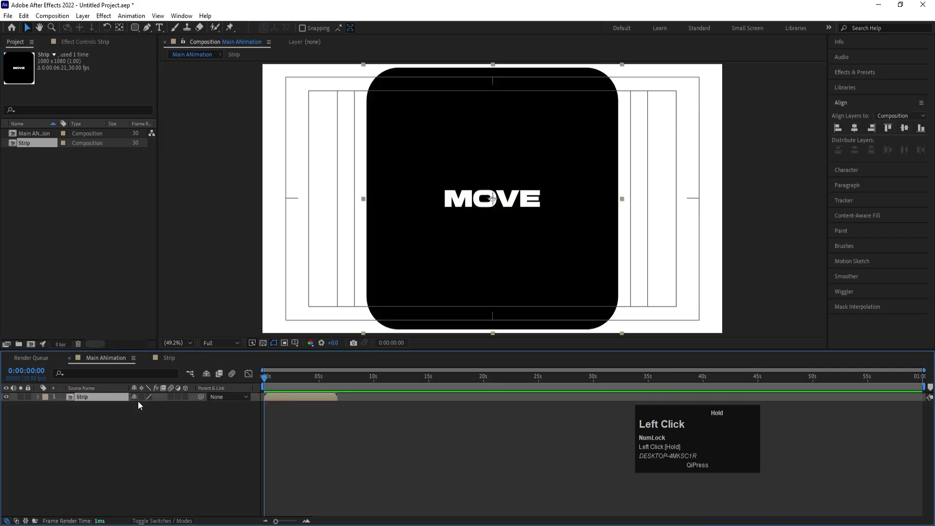
pyautogui.click(150, 416)
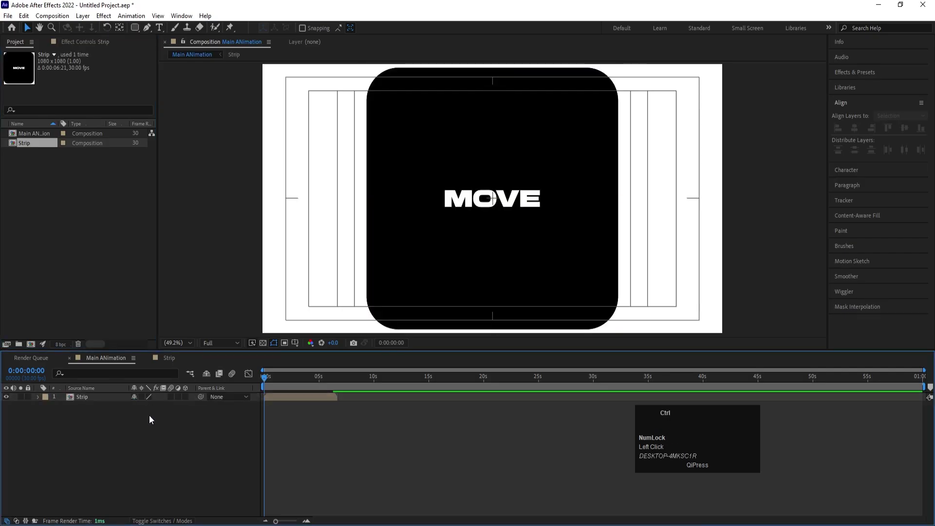
# Step: Create a red 1920 x 1080 px solid and place it beneath the Strip layer as the background
pyautogui.hotkey('ctrl', 'y')
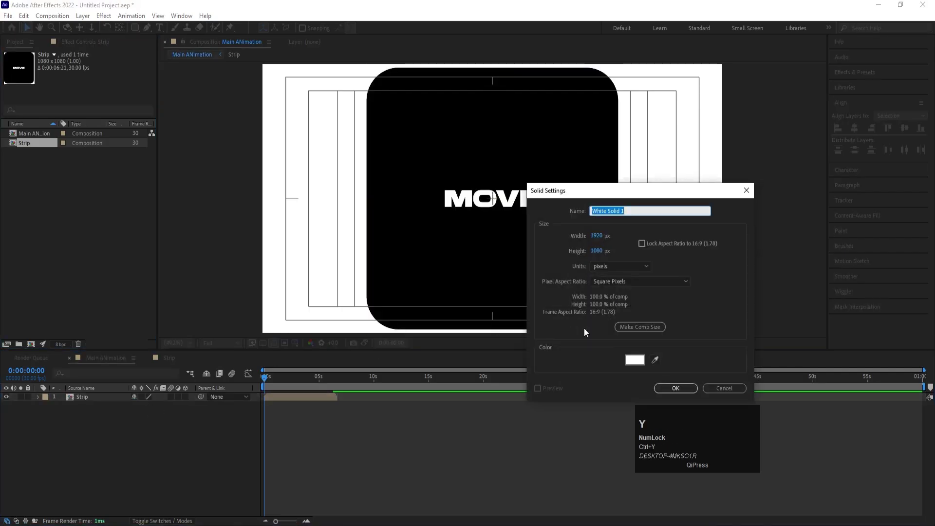
pyautogui.click(635, 360)
pyautogui.moveTo(445, 254); pyautogui.dragTo(518, 152)
pyautogui.press('Return')
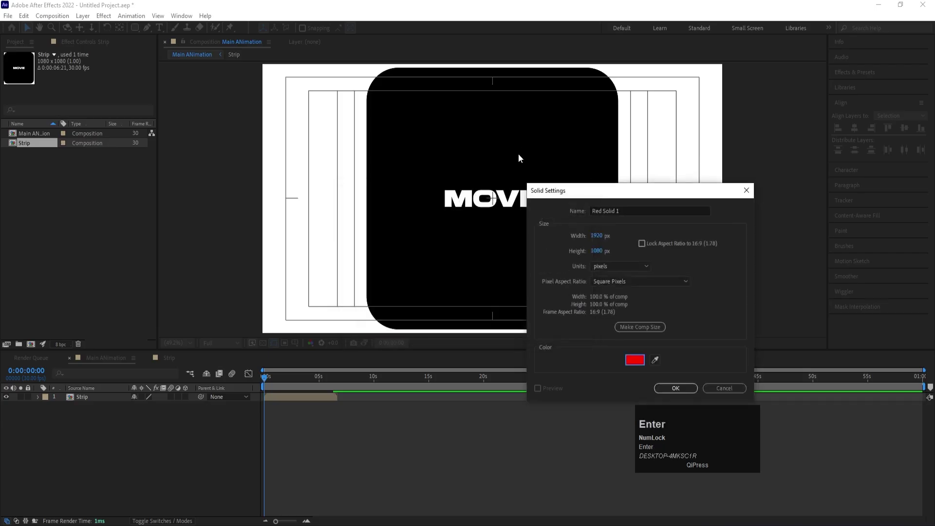
pyautogui.press('Return')
pyautogui.moveTo(86, 395); pyautogui.dragTo(95, 437)
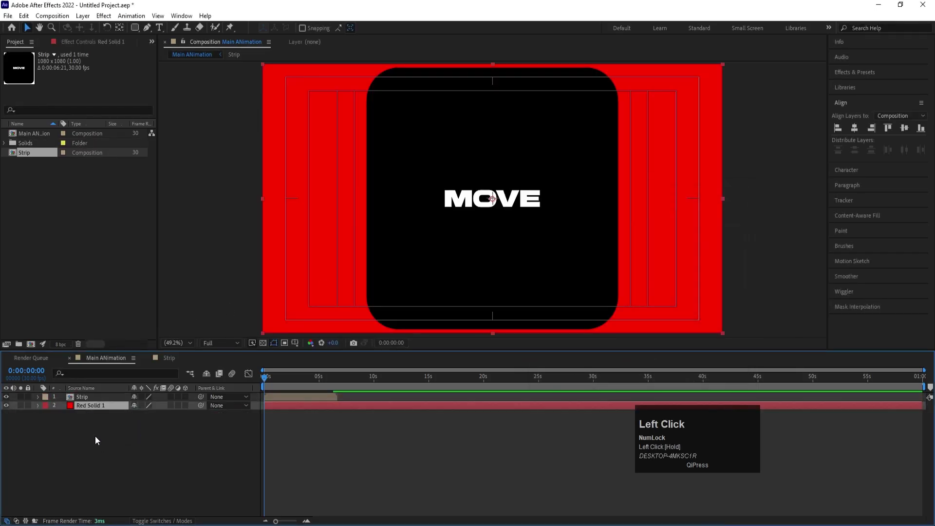
# Step: Go to the Strip layer's last frame at 0:00:06:20 and enable time remapping on the layer
pyautogui.click(80, 397)
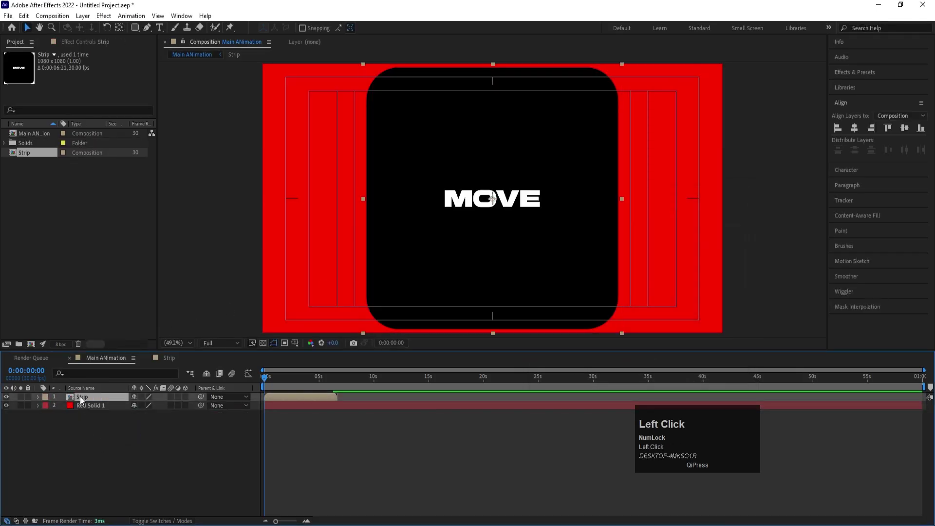
pyautogui.press('o')
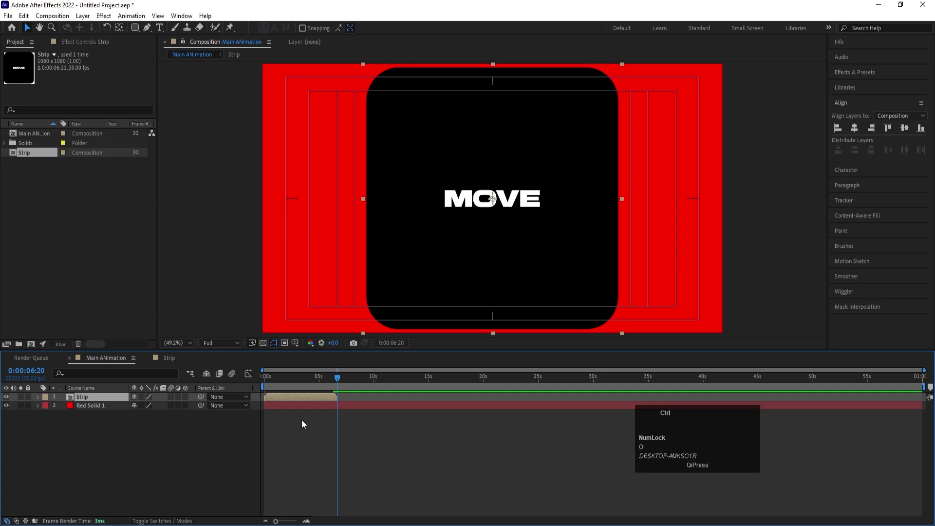
pyautogui.hotkey('ctrl', 'alt', 't')
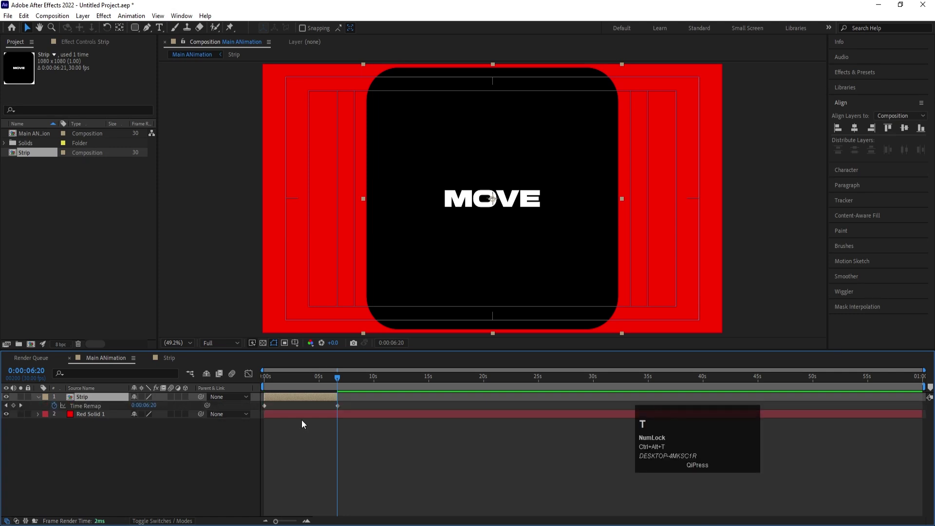
# Step: Add a Time Remap keyframe at 0:00:06:20 and delete the end keyframe one frame after it
pyautogui.press('=')
pyautogui.press('=')
pyautogui.press('=')
pyautogui.press('=')
pyautogui.press('=')
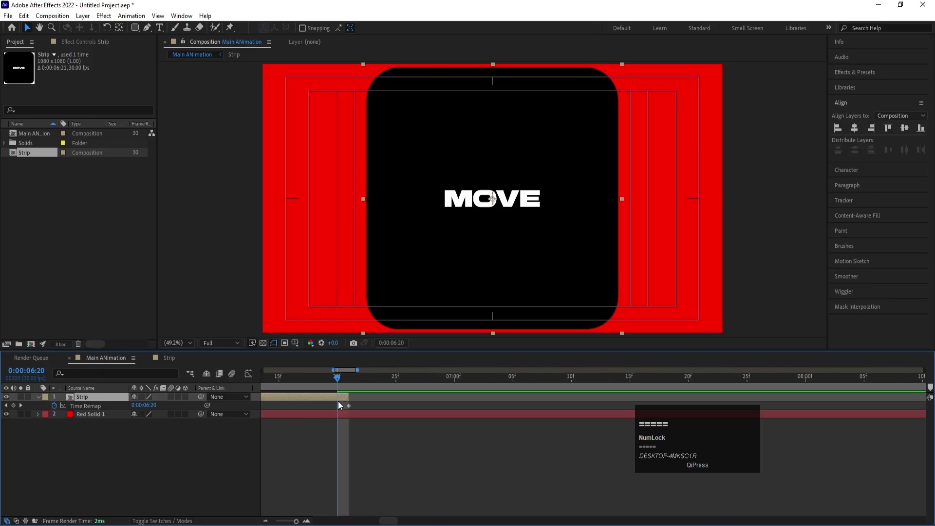
pyautogui.click(13, 406)
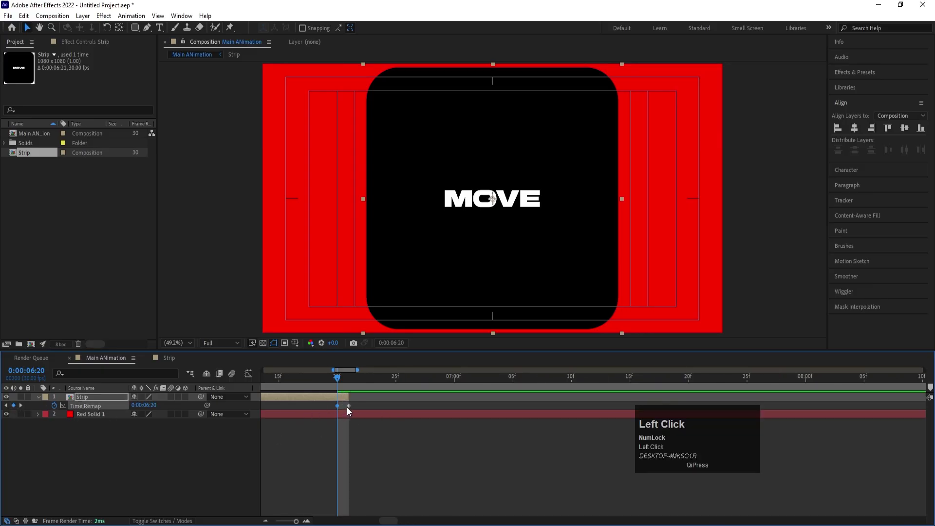
pyautogui.press('Delete')
pyautogui.click(323, 431)
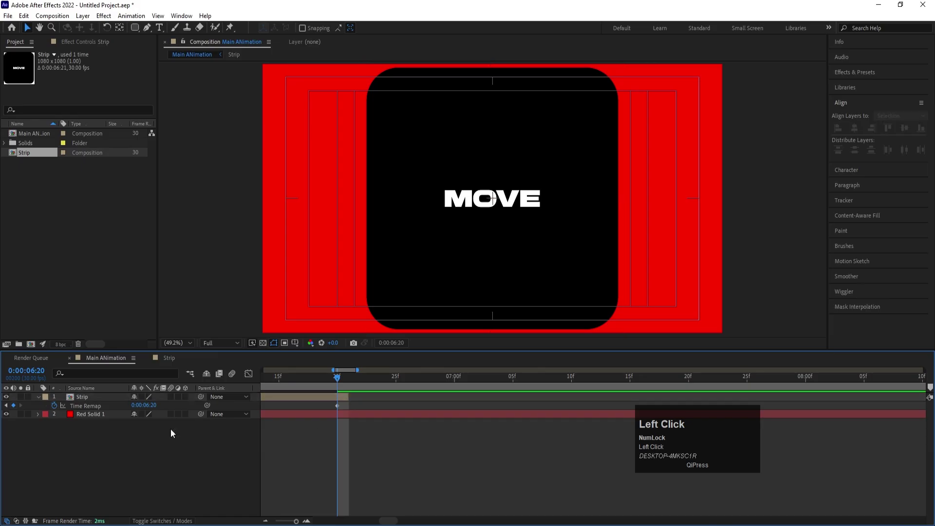
# Step: Add a loopOut() expression to the Strip layer's Time Remap property
pyautogui.keyDown('alt'); pyautogui.click(54, 405); pyautogui.keyUp('alt')
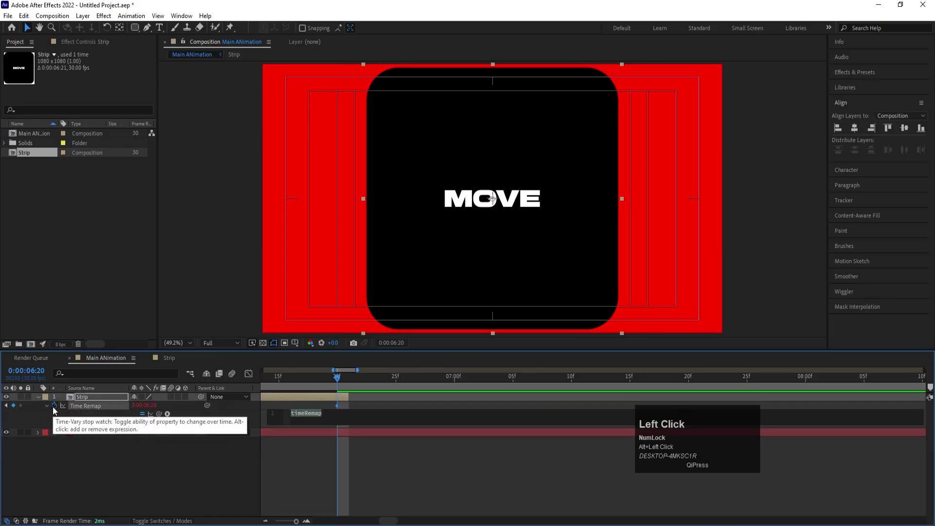
pyautogui.write('loo')
pyautogui.press('Down')
pyautogui.press('Down')
pyautogui.press('Down')
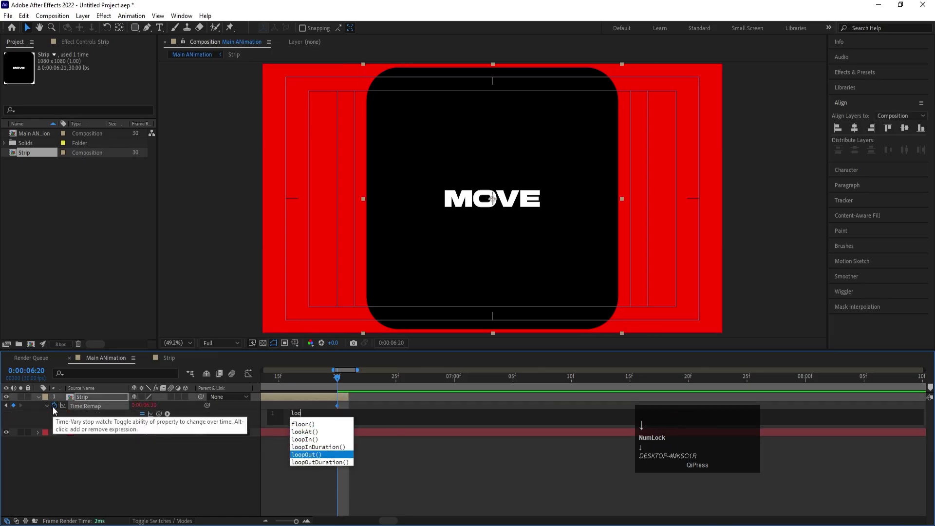
pyautogui.press('Return')
pyautogui.click(159, 445)
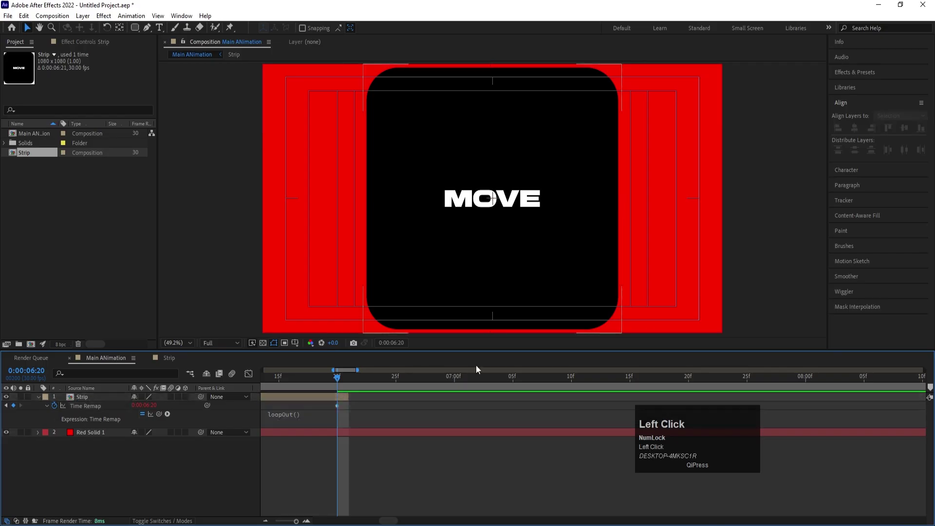
# Step: Place a composition marker at 0:00:06:20 and extend the Strip layer's end far beyond its last Time Remap keyframe
pyautogui.moveTo(930, 387); pyautogui.dragTo(469, 410)
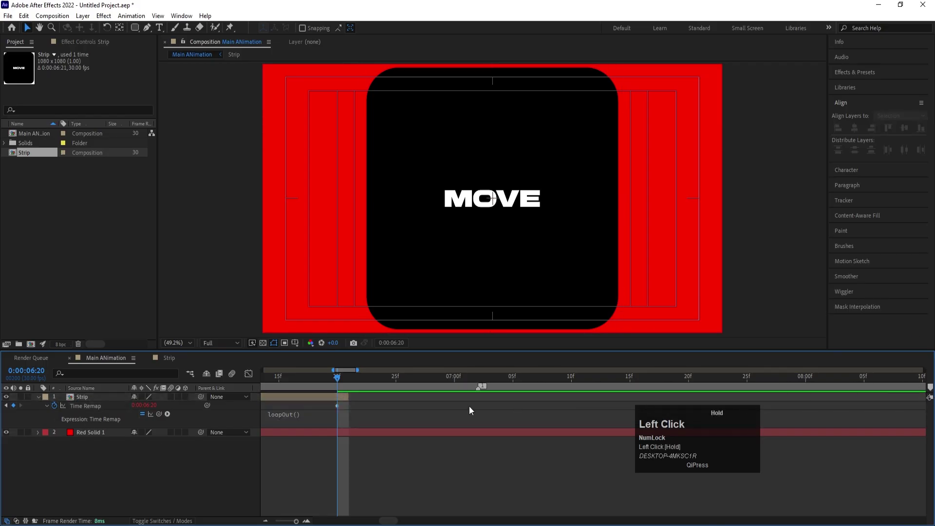
pyautogui.moveTo(346, 408); pyautogui.dragTo(340, 401)
pyautogui.press('-')
pyautogui.press('-')
pyautogui.press('-')
pyautogui.press('-')
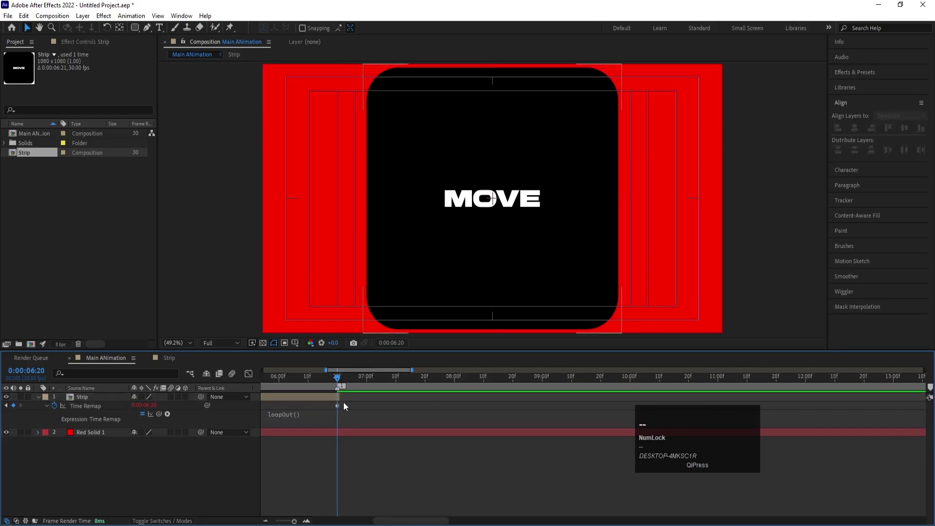
pyautogui.press('-')
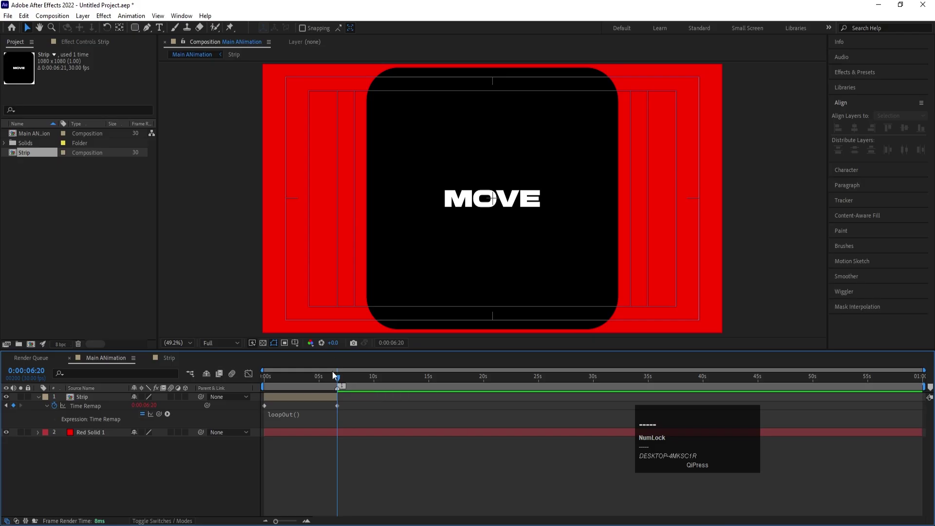
pyautogui.moveTo(338, 398); pyautogui.dragTo(727, 392)
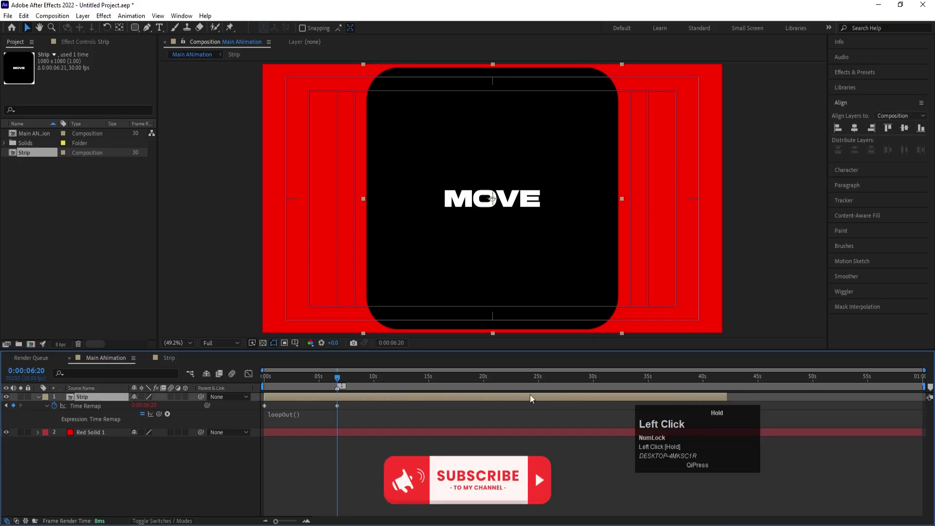
# Step: Set the Strip layer's scale to 50% and align it to the left edge of the composition
pyautogui.click(267, 381)
pyautogui.click(174, 471)
pyautogui.press('=')
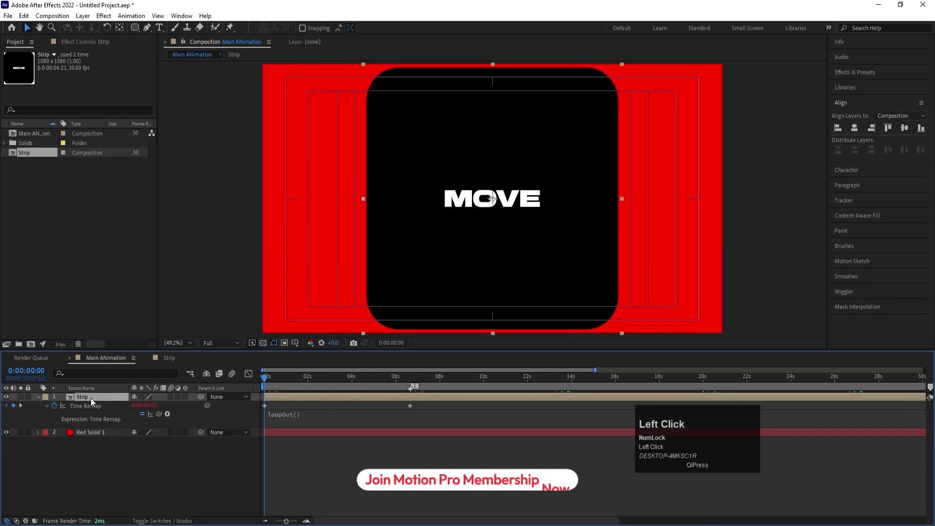
pyautogui.press('s')
pyautogui.click(149, 405)
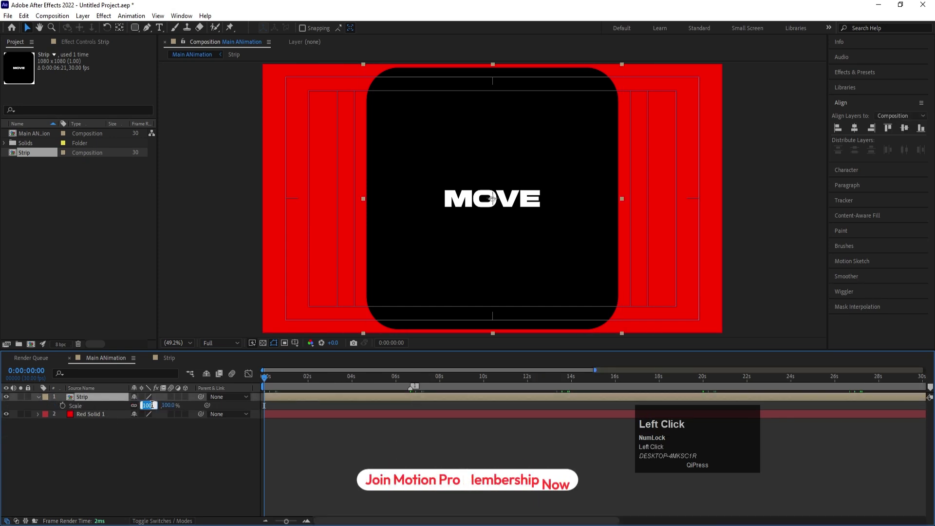
pyautogui.write('50')
pyautogui.press('Return')
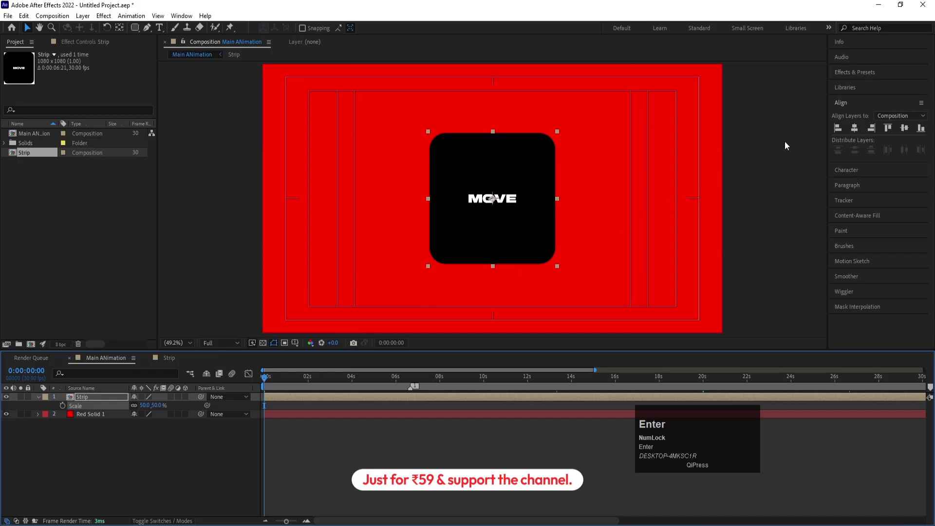
pyautogui.click(836, 129)
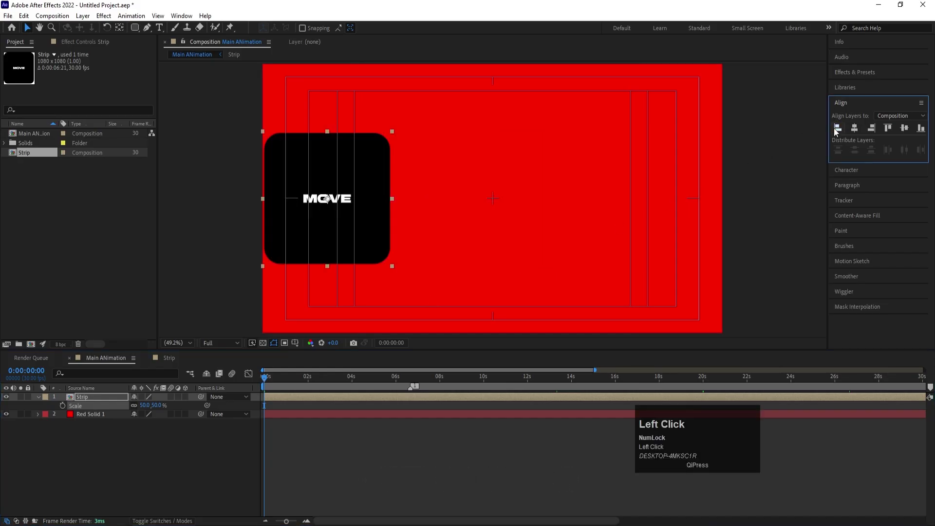
# Step: In the Strip composition, create a white 1080 x 1080 px solid beneath all other layers, and return to Main ANimation
pyautogui.doubleClick(77, 398)
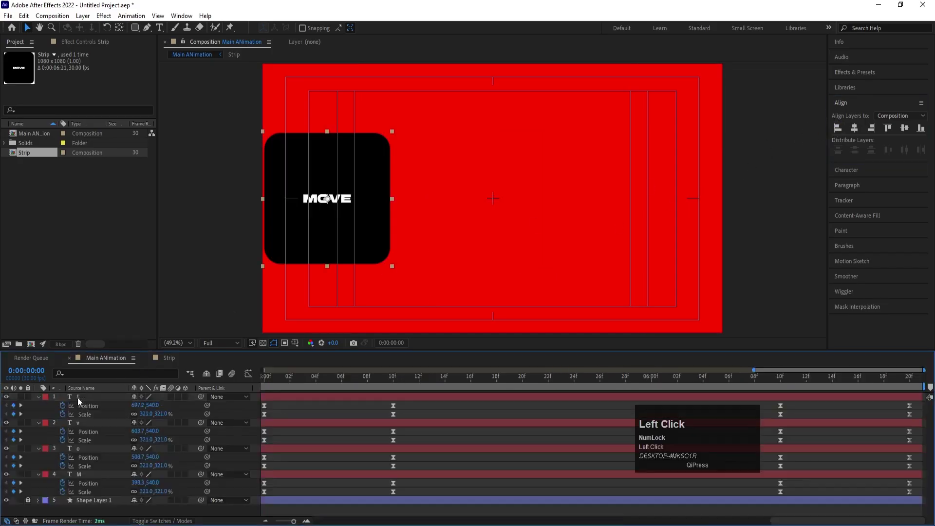
pyautogui.hotkey('ctrl', 'y')
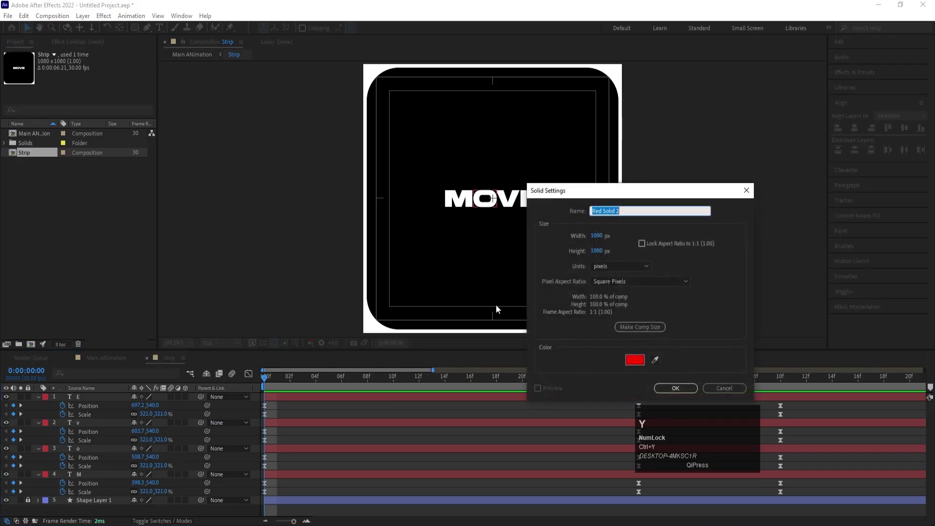
pyautogui.click(635, 360)
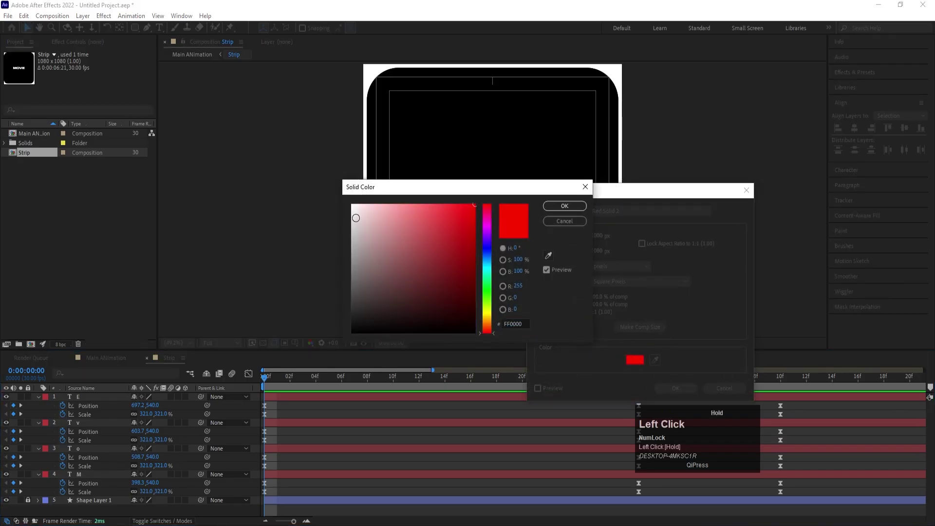
pyautogui.click(356, 218)
pyautogui.press('Return')
pyautogui.press('Return')
pyautogui.moveTo(93, 397); pyautogui.dragTo(117, 512)
pyautogui.click(106, 358)
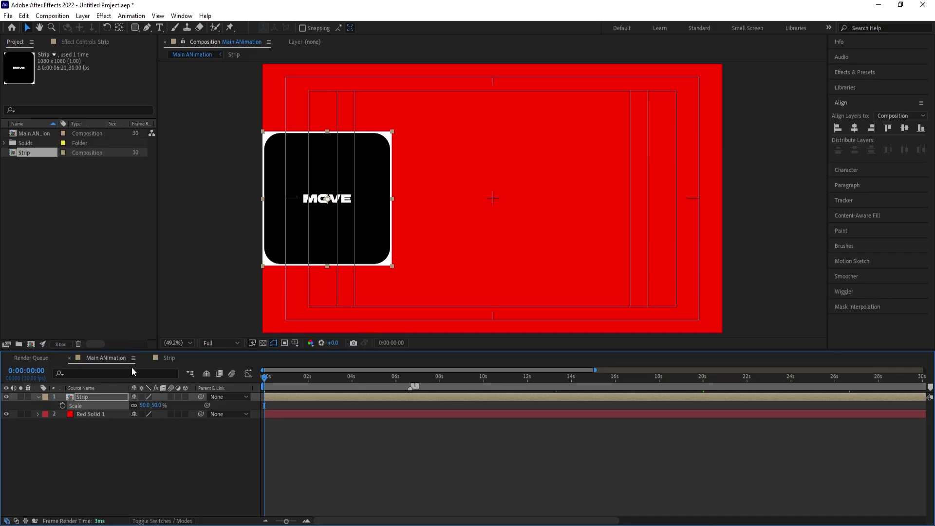
# Step: Duplicate the Strip layer three times and place the copies side by side in a row with the original
pyautogui.click(83, 397)
pyautogui.hotkey('ctrl', 'd')
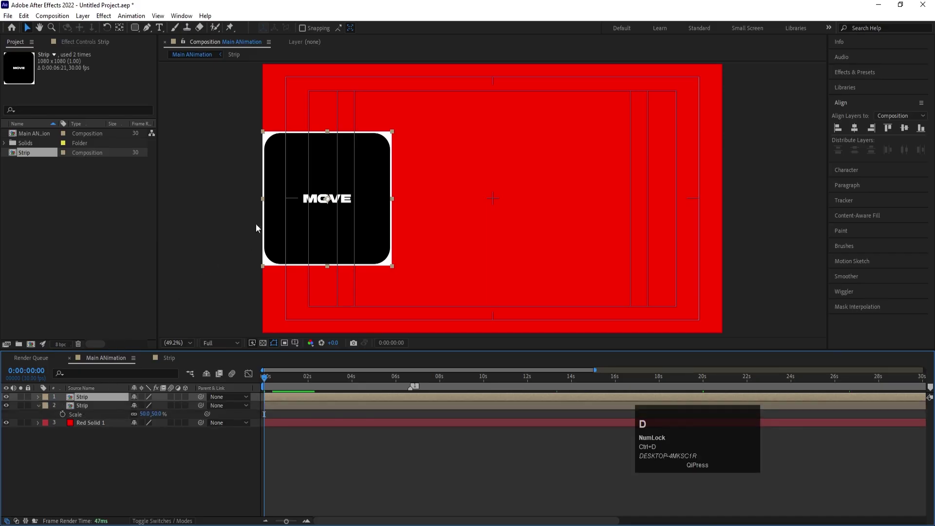
pyautogui.click(271, 205)
pyautogui.moveTo(271, 205); pyautogui.dragTo(663, 205)
pyautogui.hotkey('ctrl', 'd')
pyautogui.hotkey('ctrl', 'd')
# Step: Parent the three duplicated Strip layers to the original Strip layer
pyautogui.click(90, 414)
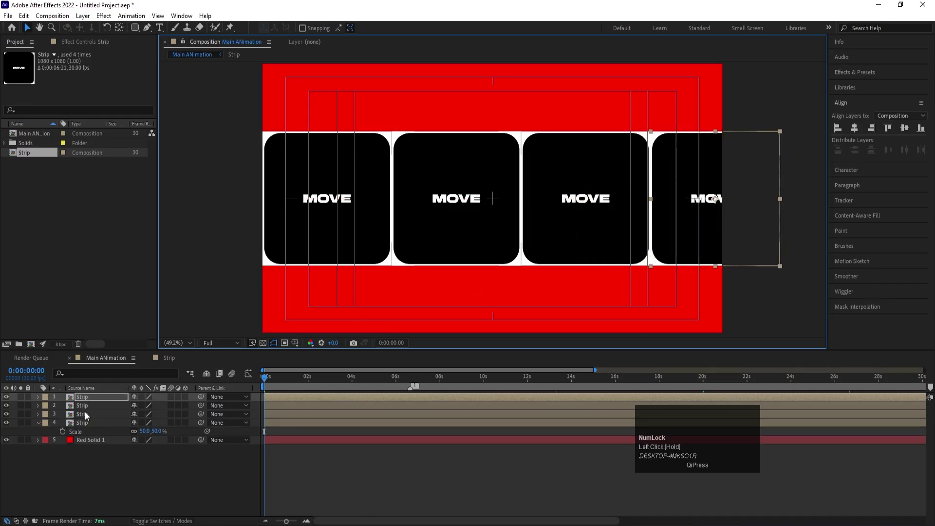
pyautogui.keyDown('shift'); pyautogui.click(82, 398); pyautogui.keyUp('shift')
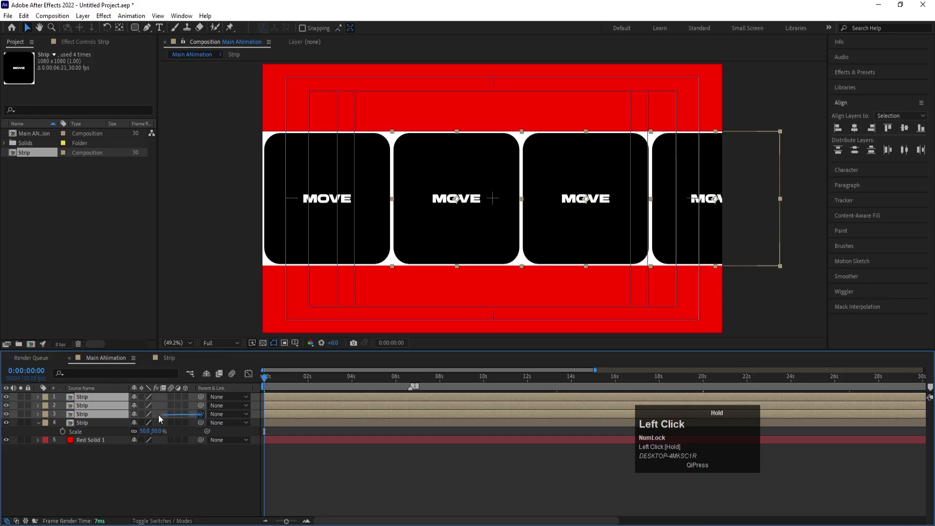
pyautogui.moveTo(159, 414); pyautogui.dragTo(93, 422)
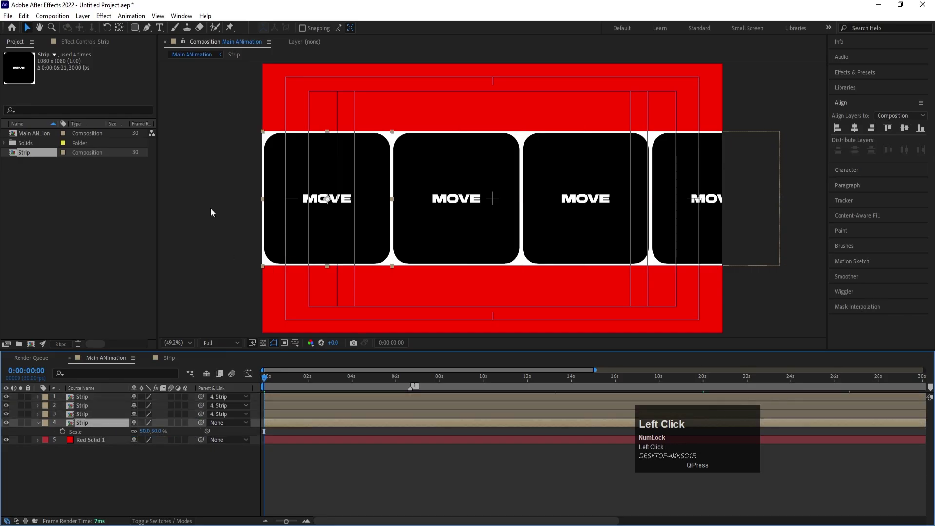
# Step: Move the original Strip layer's anchor point to the middle of its left edge and set its scale to 44.5%
pyautogui.press('y')
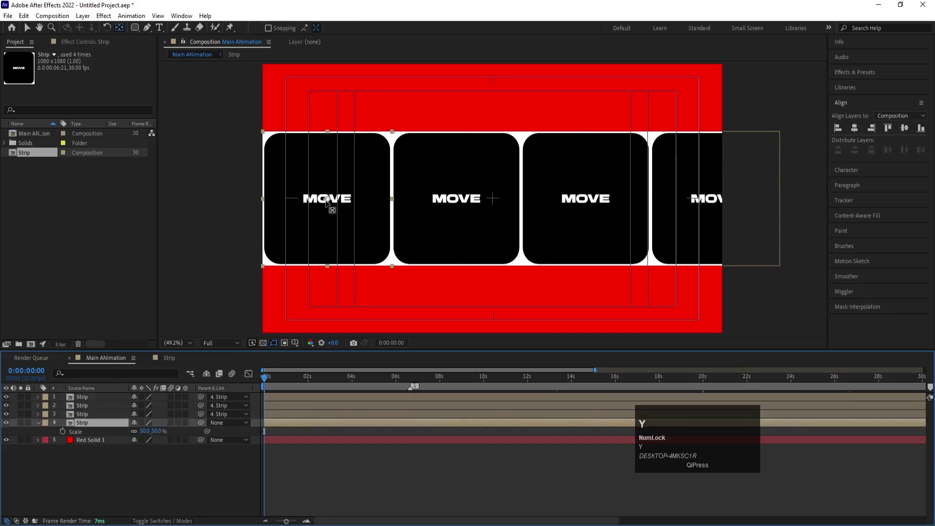
pyautogui.moveTo(329, 209); pyautogui.dragTo(264, 199)
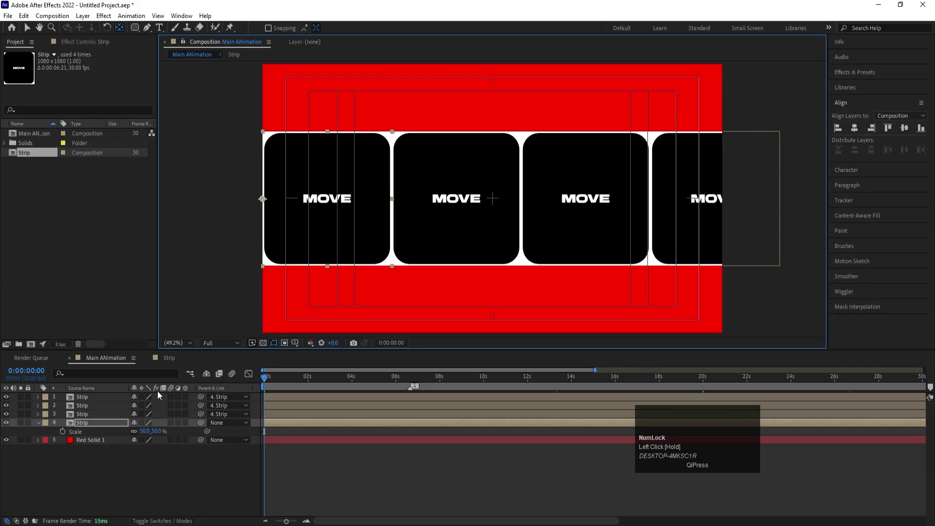
pyautogui.moveTo(144, 431); pyautogui.dragTo(142, 433)
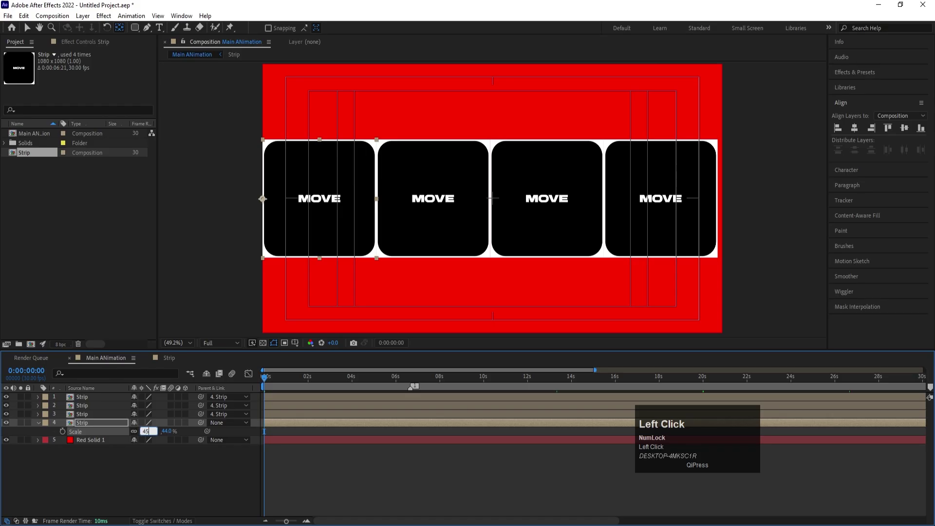
pyautogui.press('Return')
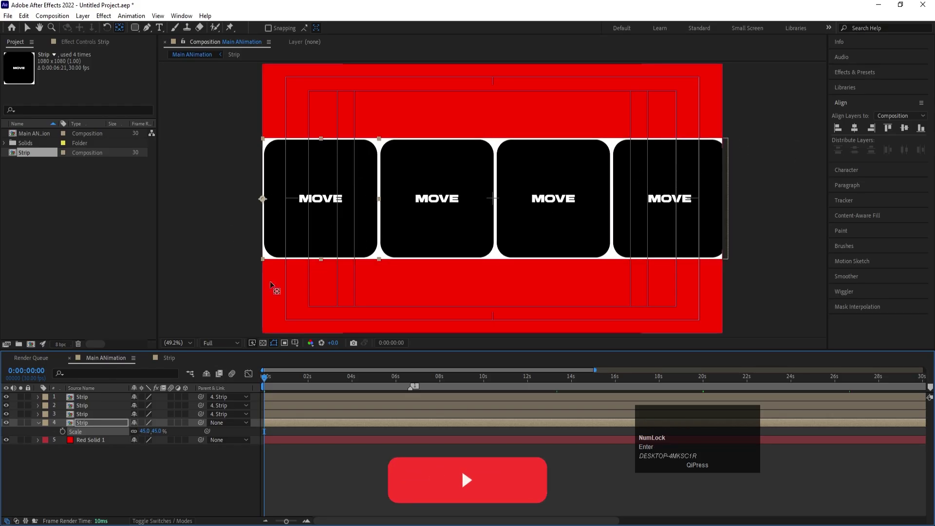
pyautogui.click(144, 431)
pyautogui.write('44')
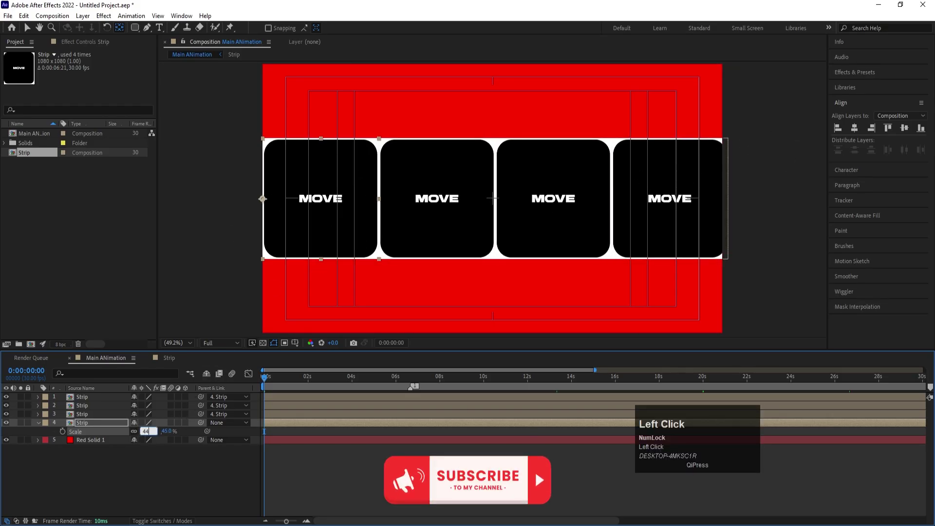
pyautogui.write('.5')
pyautogui.press('Return')
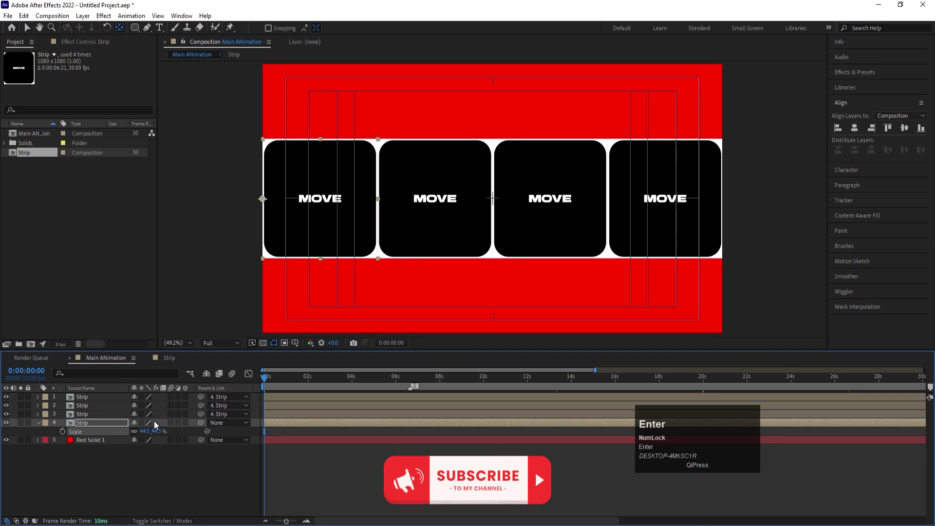
# Step: Preview the animation of the four-card row from the start of the composition
pyautogui.click(145, 458)
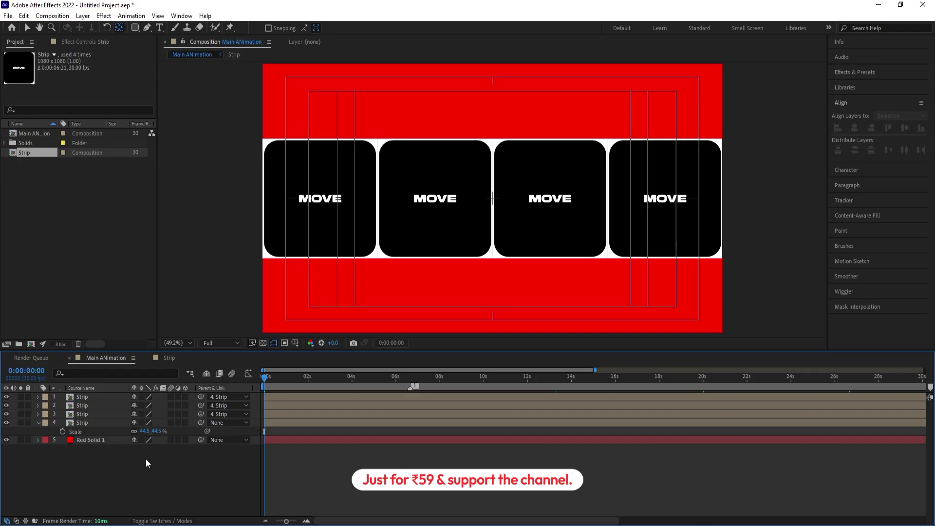
pyautogui.press('space')
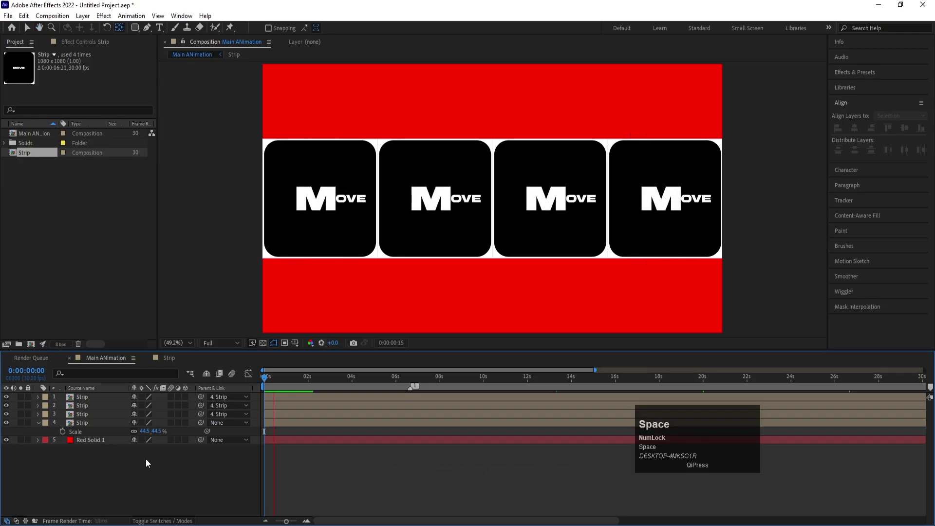
pyautogui.press('space')
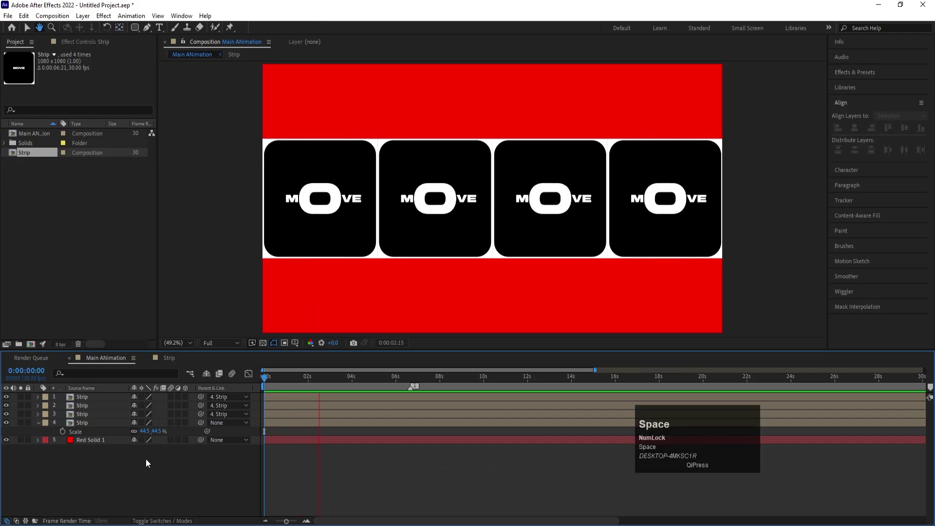
# Step: Shift the second card's Strip layer (layer 3) to start at 0:00:01:00
pyautogui.moveTo(273, 384); pyautogui.dragTo(257, 379)
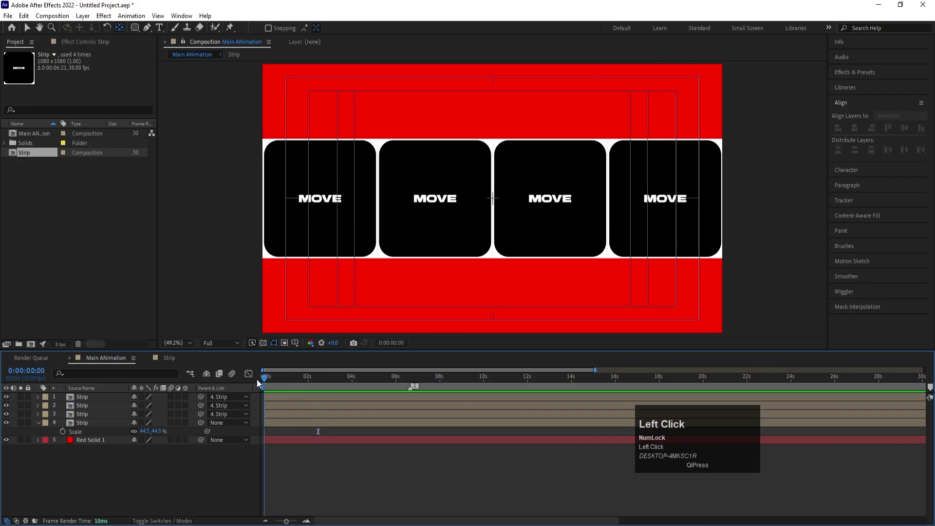
pyautogui.press('=')
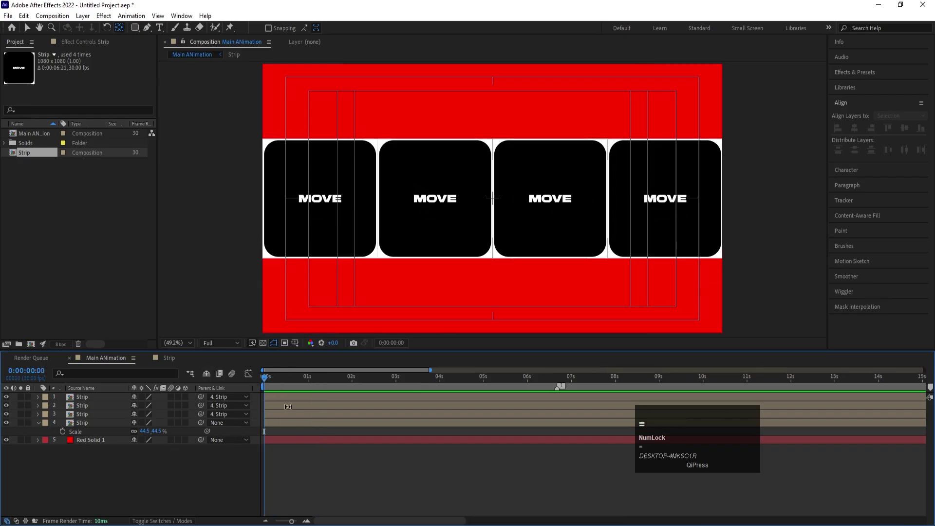
pyautogui.press('=')
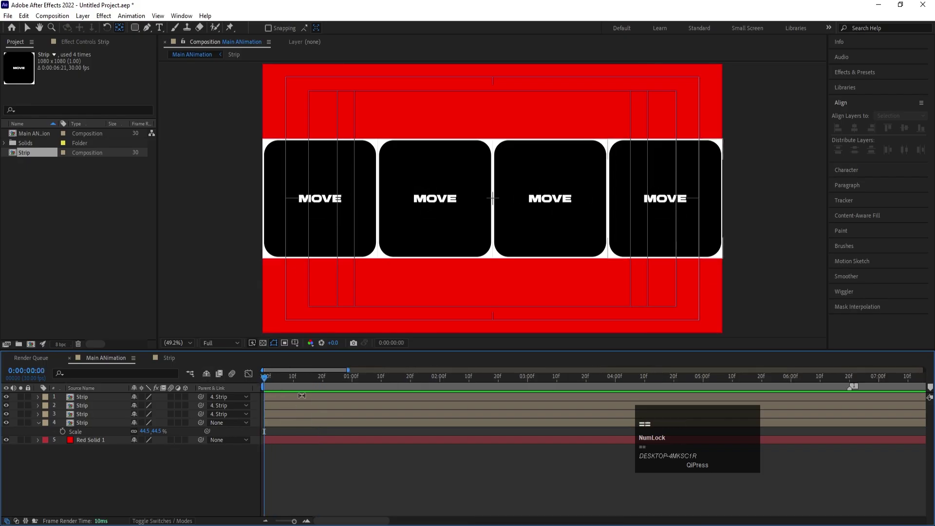
pyautogui.moveTo(293, 374); pyautogui.dragTo(352, 384)
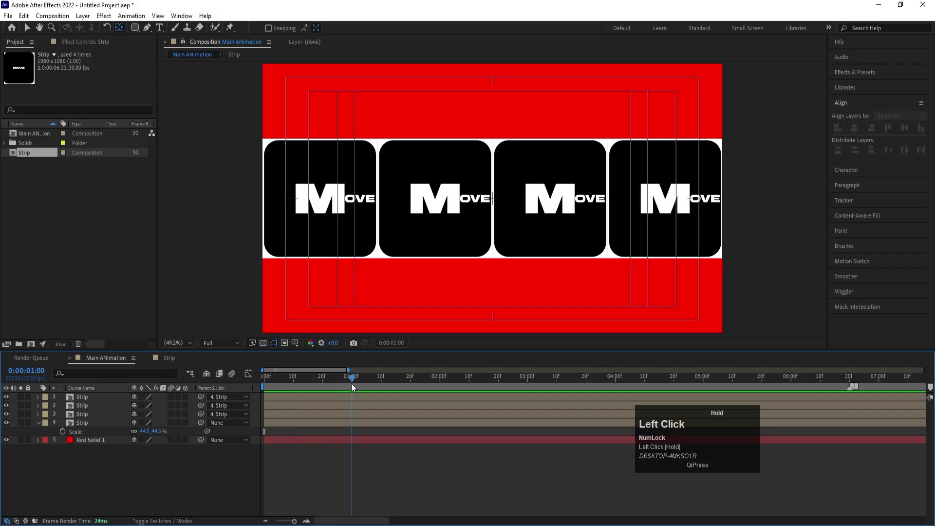
pyautogui.press('-')
pyautogui.click(303, 414)
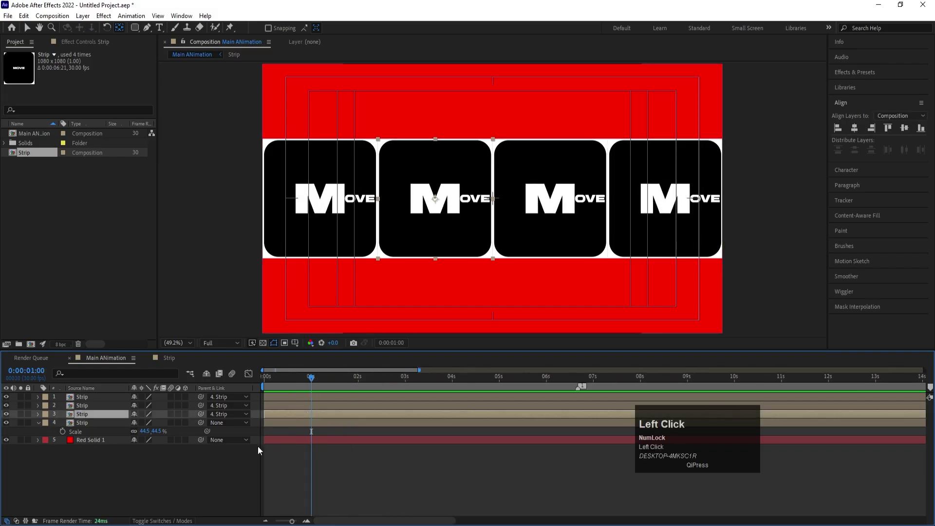
pyautogui.press('[')
# Step: Shift Strip layer 2 to start at 0:00:02:00 and Strip layer 1 to start at 0:00:03:00
pyautogui.click(358, 378)
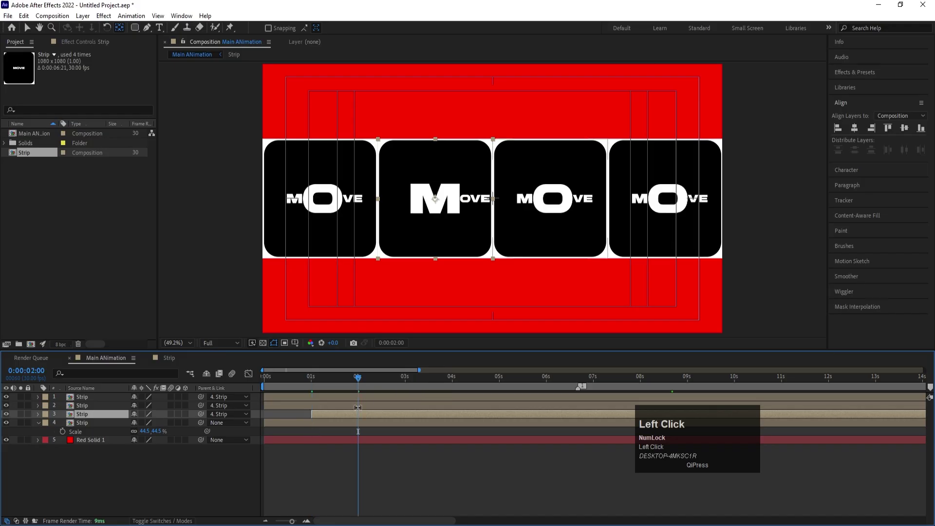
pyautogui.click(396, 405)
pyautogui.press('[')
pyautogui.click(405, 378)
pyautogui.click(406, 396)
pyautogui.press('[')
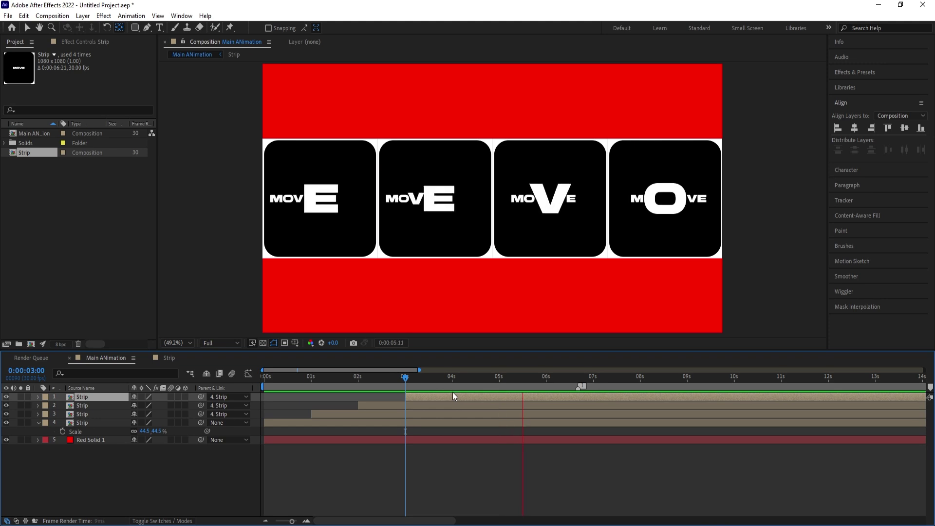
# Step: Shift all four Strip layers earlier together so the latest-starting one begins at 0:00:00:00, keeping their stagger
pyautogui.press('space')
pyautogui.click(261, 383)
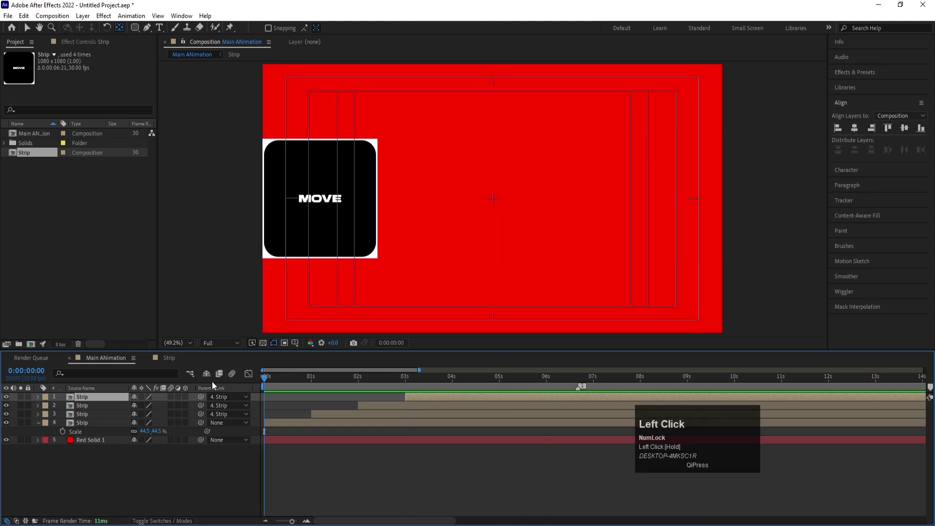
pyautogui.keyDown('shift'); pyautogui.click(108, 422); pyautogui.keyUp('shift')
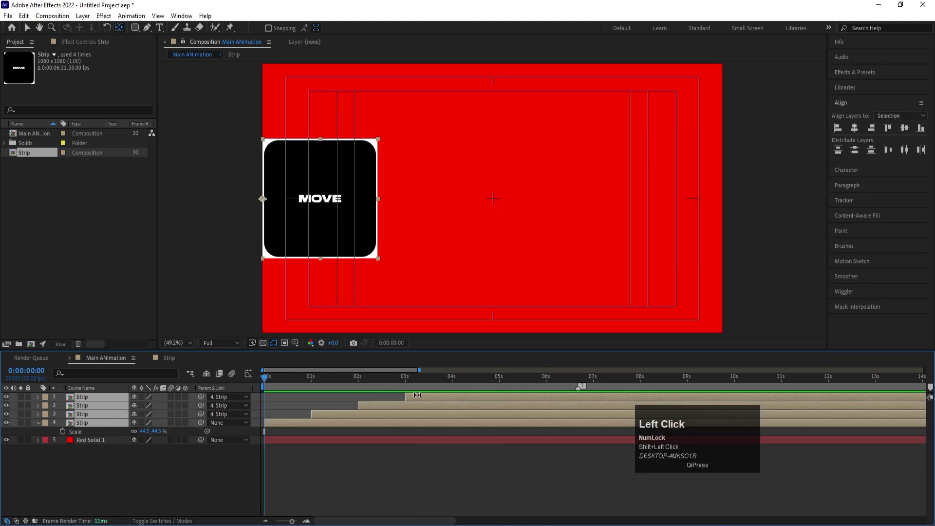
pyautogui.press('v')
pyautogui.moveTo(427, 400); pyautogui.dragTo(286, 397)
pyautogui.click(194, 458)
# Step: Pre-compose the four Strip layers into a new composition named 01 Text
pyautogui.click(104, 423)
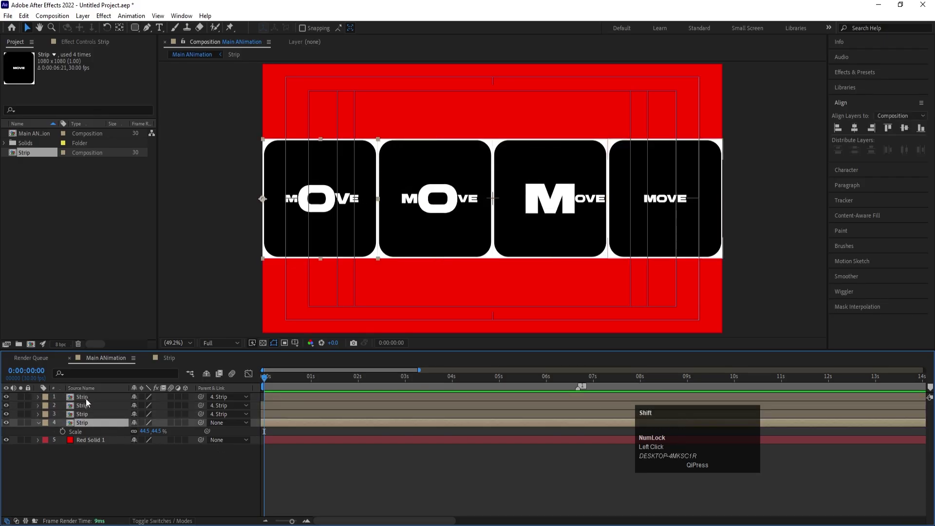
pyautogui.keyDown('shift'); pyautogui.click(79, 397); pyautogui.keyUp('shift')
pyautogui.hotkey('ctrl', 'shift', 'c')
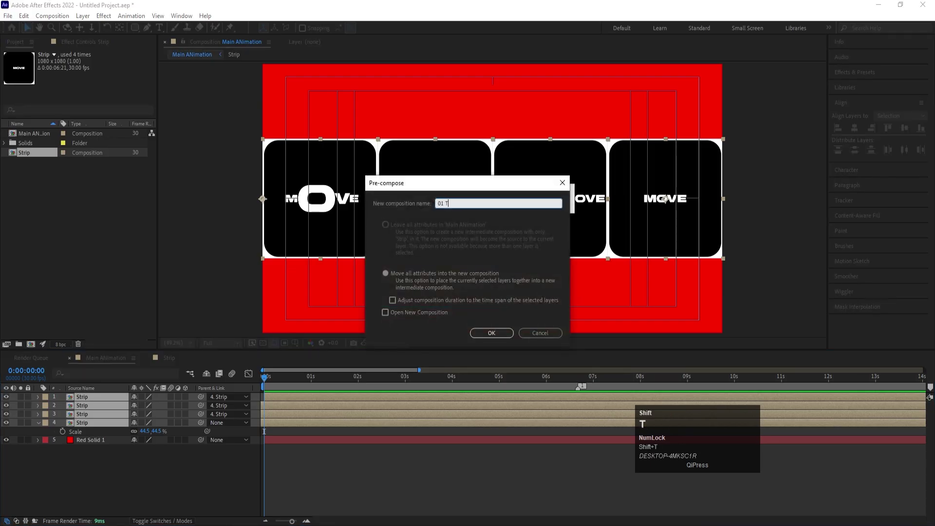
pyautogui.press('Return')
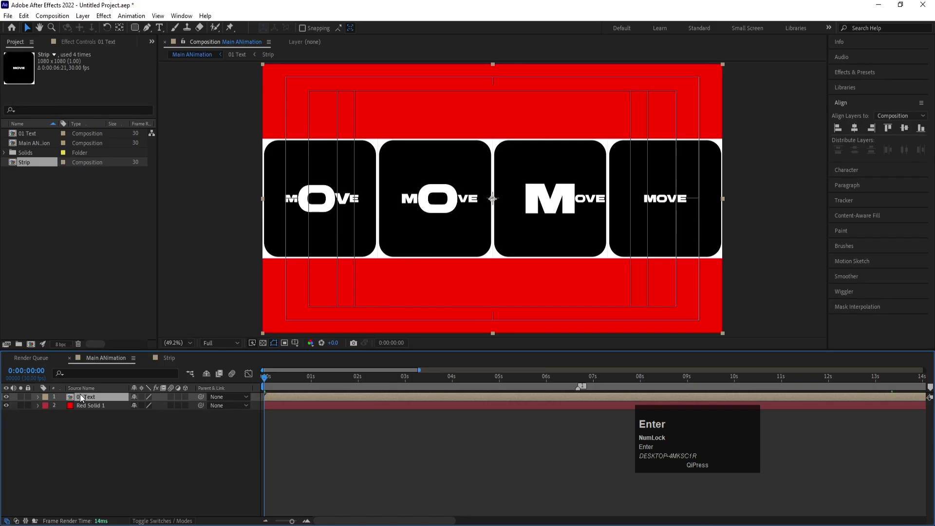
# Step: Preview the 01 Text row and compare its frames at 0:00:06:20 and at the start of the composition
pyautogui.press('space')
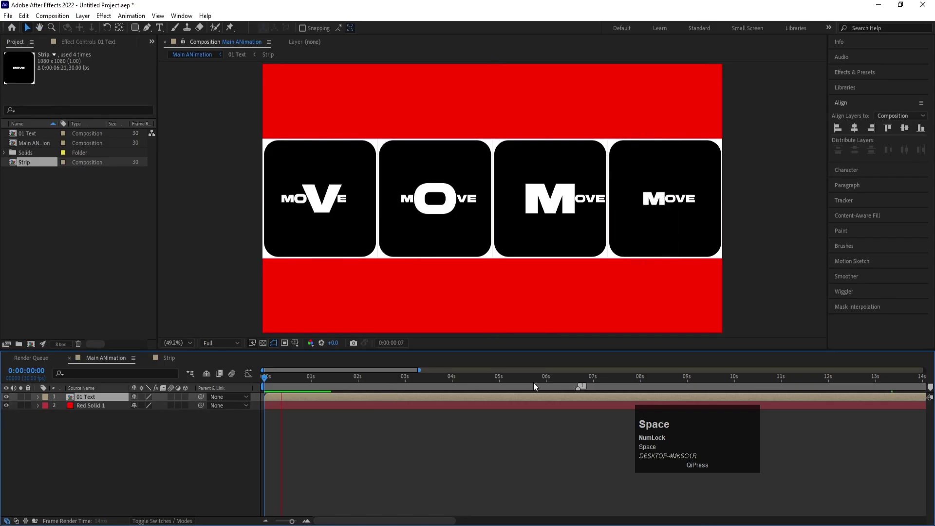
pyautogui.click(572, 381)
pyautogui.moveTo(573, 382); pyautogui.dragTo(579, 385)
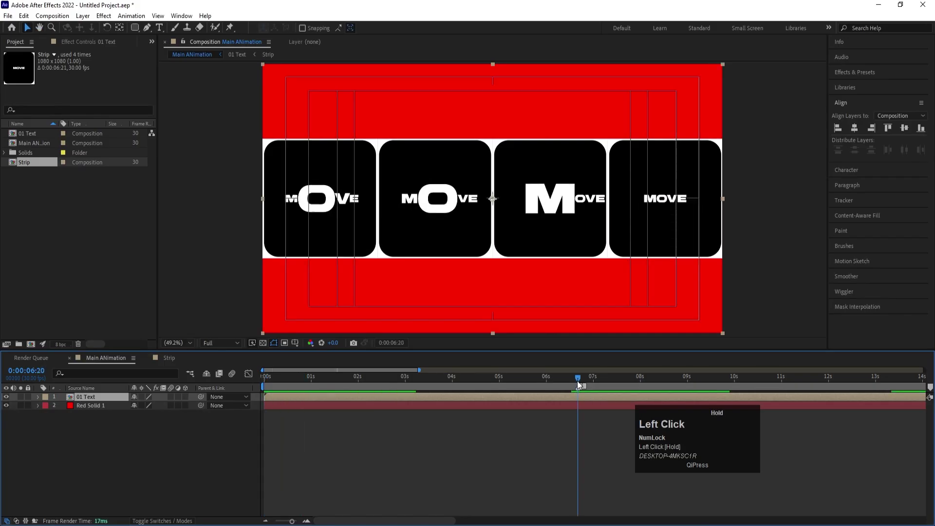
pyautogui.moveTo(294, 383); pyautogui.dragTo(128, 397)
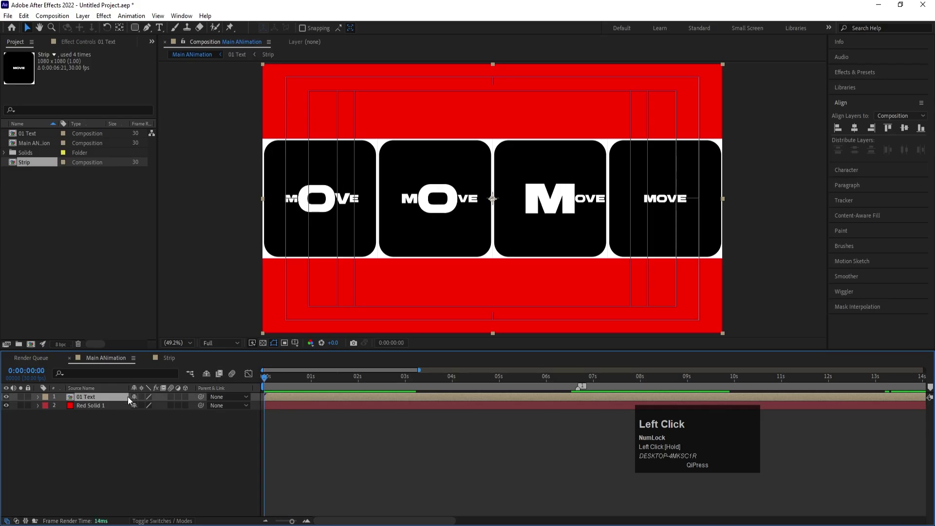
# Step: Duplicate the 01 Text layer and add a Position keyframe at 0:00:00:00 on the lower copy
pyautogui.hotkey('ctrl', 'd')
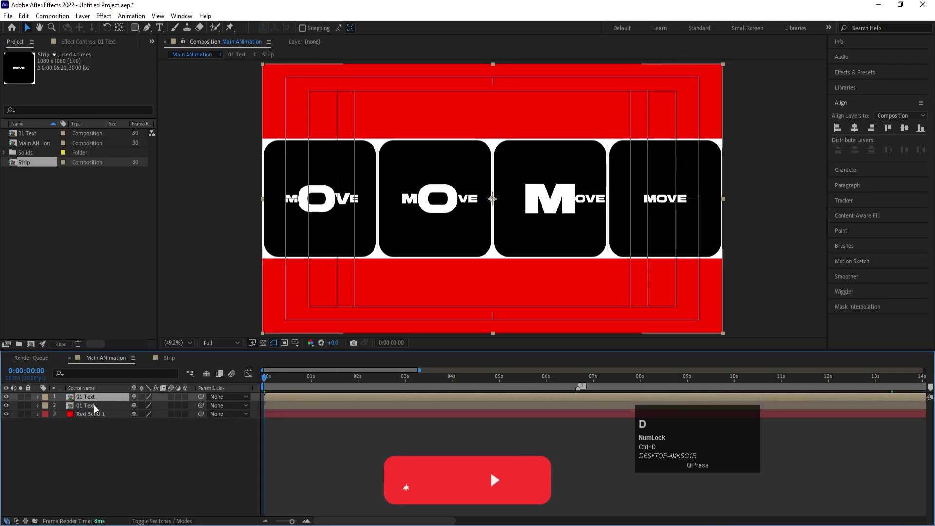
pyautogui.click(87, 404)
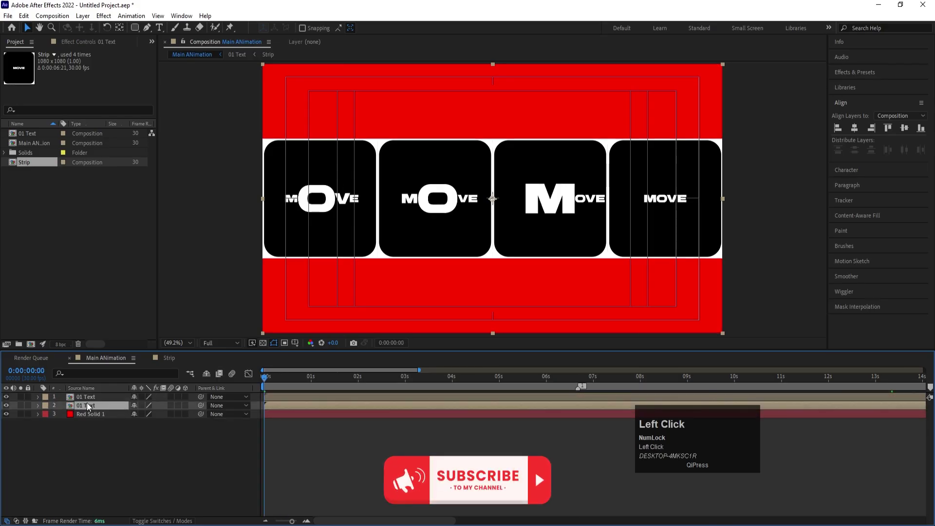
pyautogui.press('p')
pyautogui.click(62, 414)
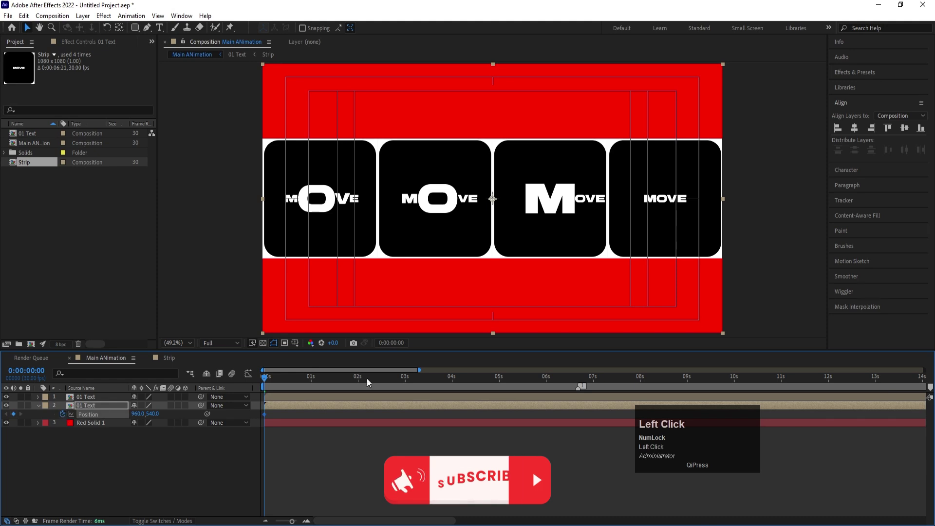
# Step: At 0:00:06:20, move the lower 01 Text layer out of frame to the left, to position -960, 540
pyautogui.moveTo(580, 382); pyautogui.dragTo(580, 376)
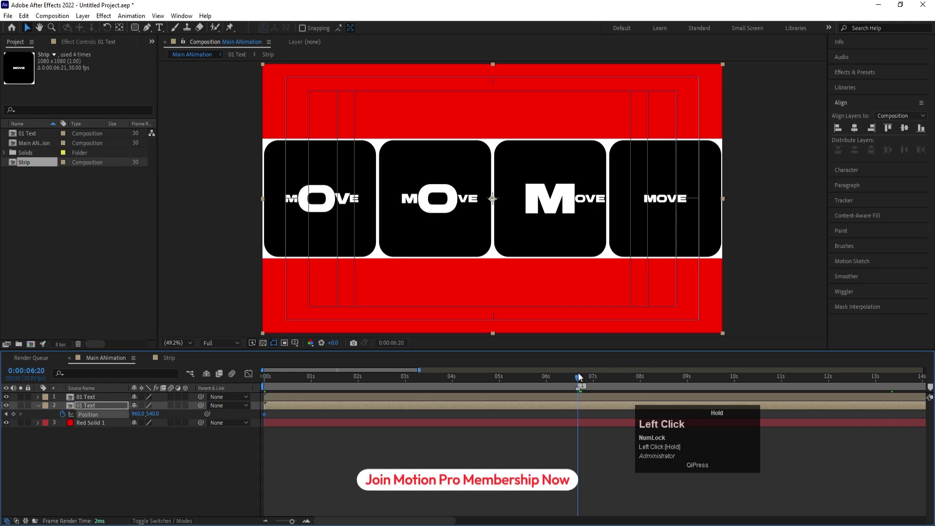
pyautogui.moveTo(710, 233); pyautogui.dragTo(367, 224)
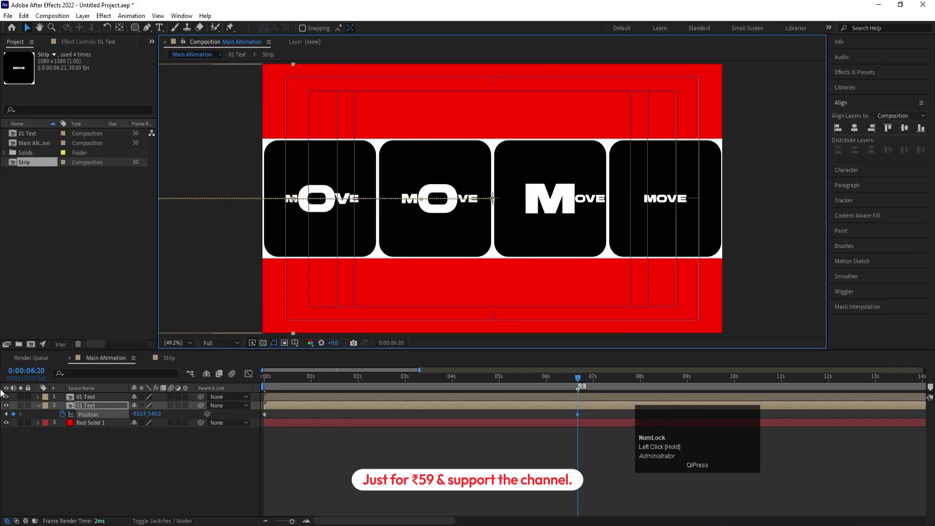
pyautogui.moveTo(273, 222); pyautogui.dragTo(244, 220)
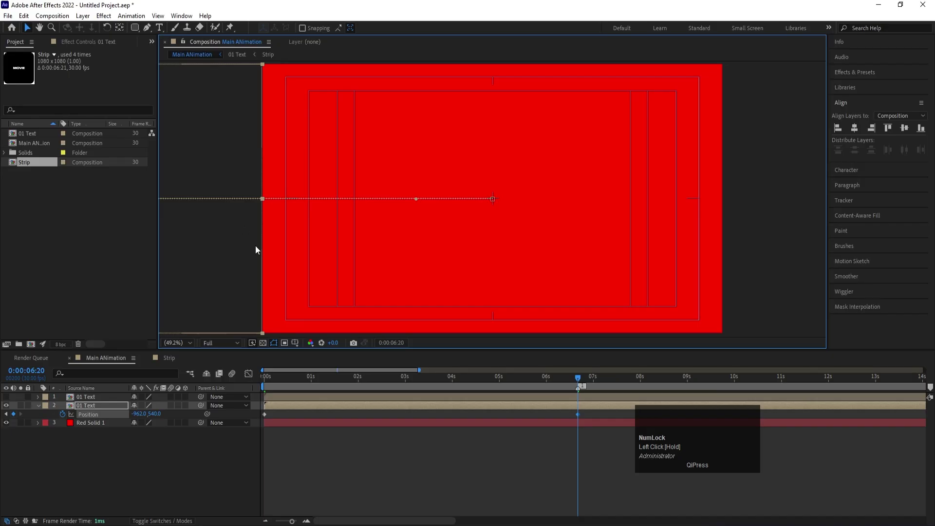
pyautogui.press('Right')
pyautogui.press('Right')
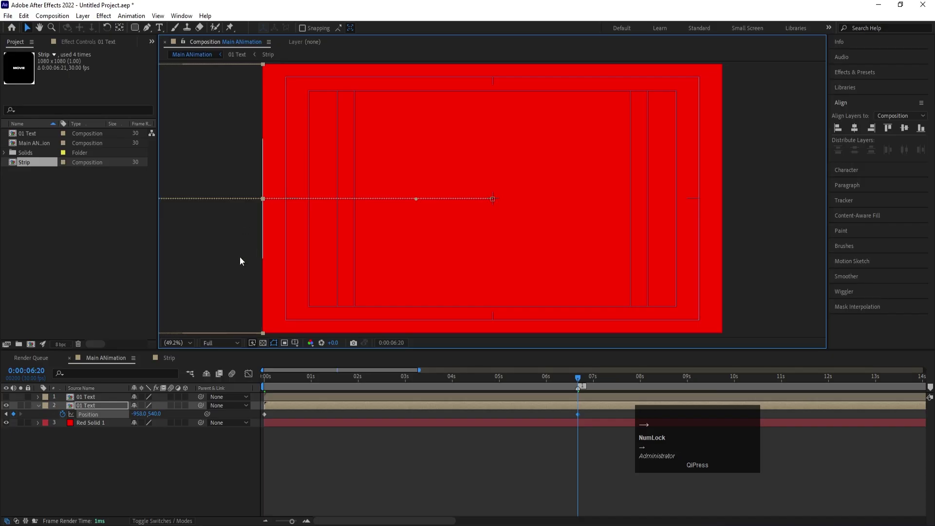
pyautogui.press('Left')
pyautogui.press('Left')
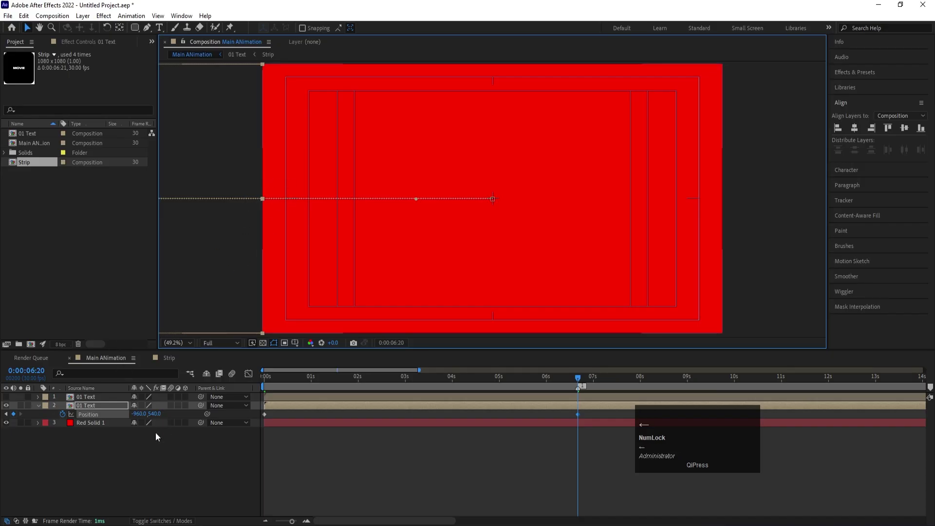
# Step: Parent the upper 01 Text layer to the lower animated copy and preview the scrolling row from the start
pyautogui.click(101, 397)
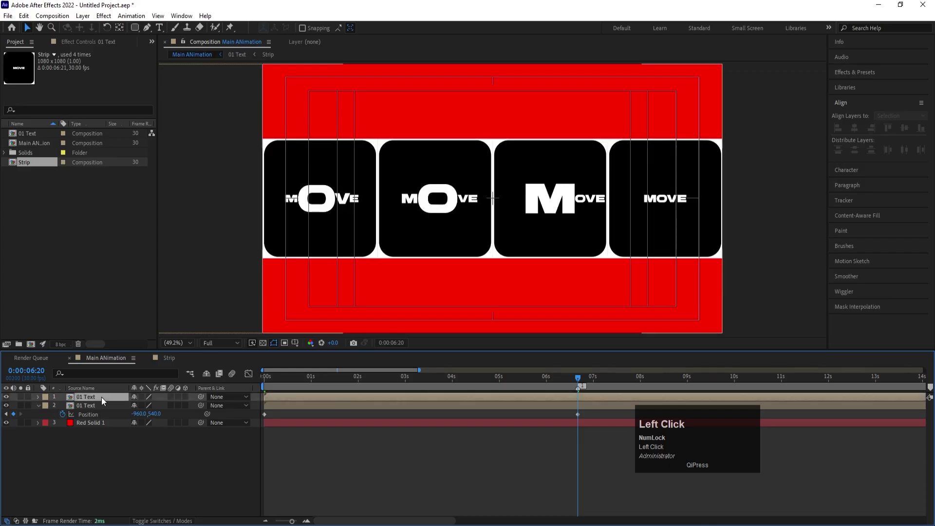
pyautogui.moveTo(201, 396); pyautogui.dragTo(107, 408)
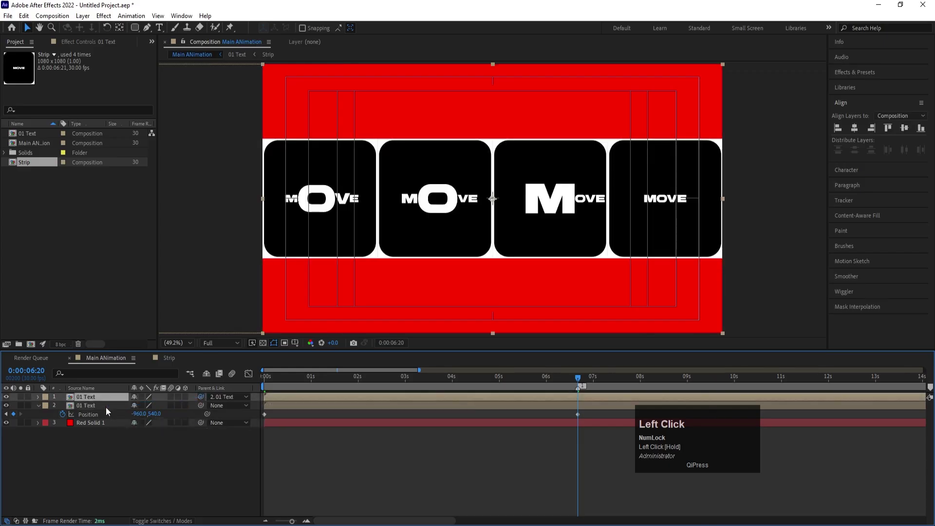
pyautogui.moveTo(371, 376); pyautogui.dragTo(197, 390)
pyautogui.press('space')
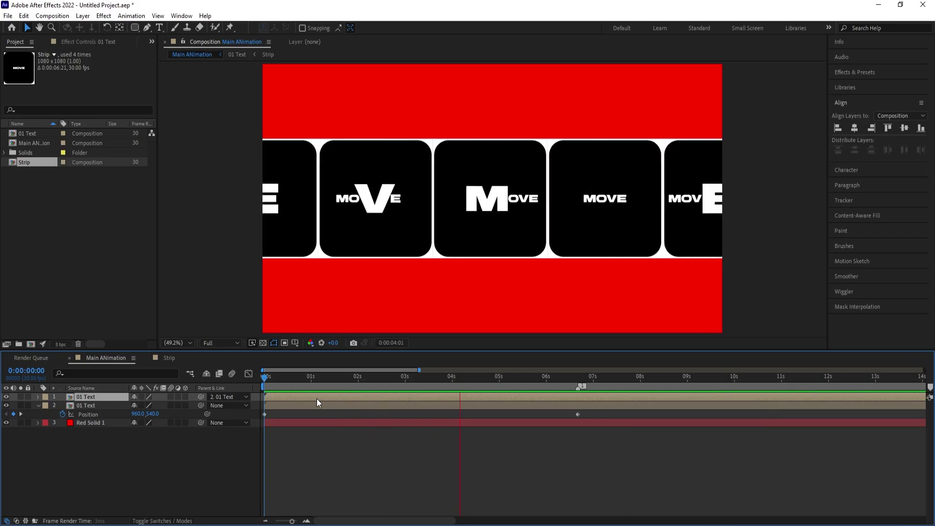
pyautogui.press('space')
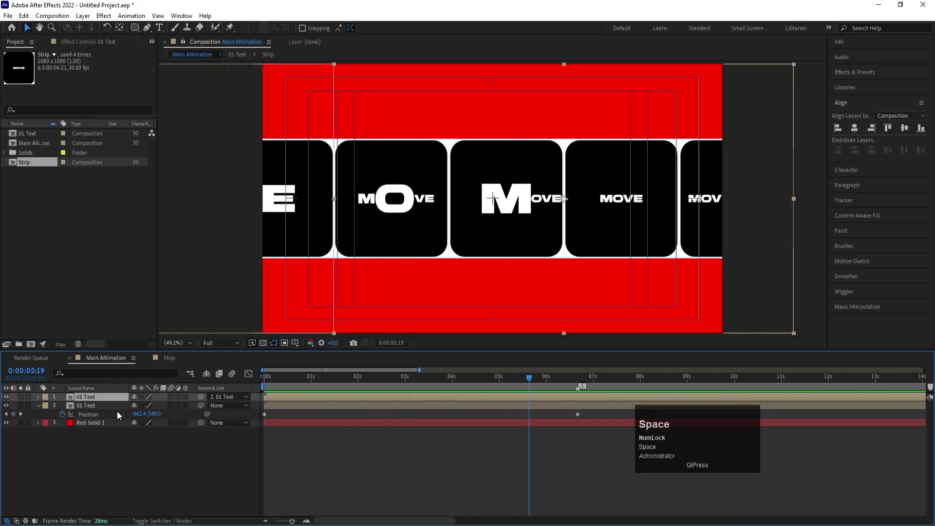
# Step: Pre-compose both 01 Text layers into a new composition named Animation 01
pyautogui.click(111, 406)
pyautogui.keyDown('shift'); pyautogui.click(72, 397); pyautogui.keyUp('shift')
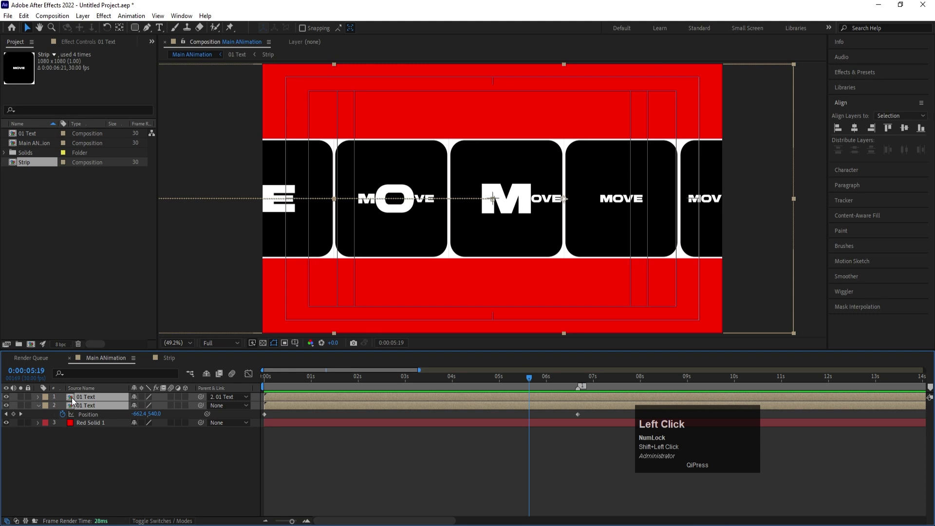
pyautogui.hotkey('ctrl', 'shift', 'c')
pyautogui.write('An')
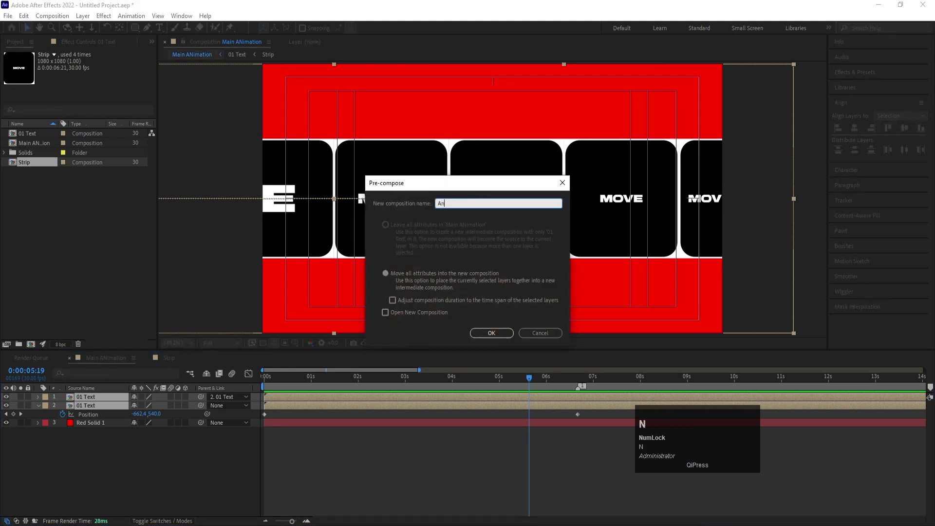
pyautogui.write('imation 01')
pyautogui.press('Return')
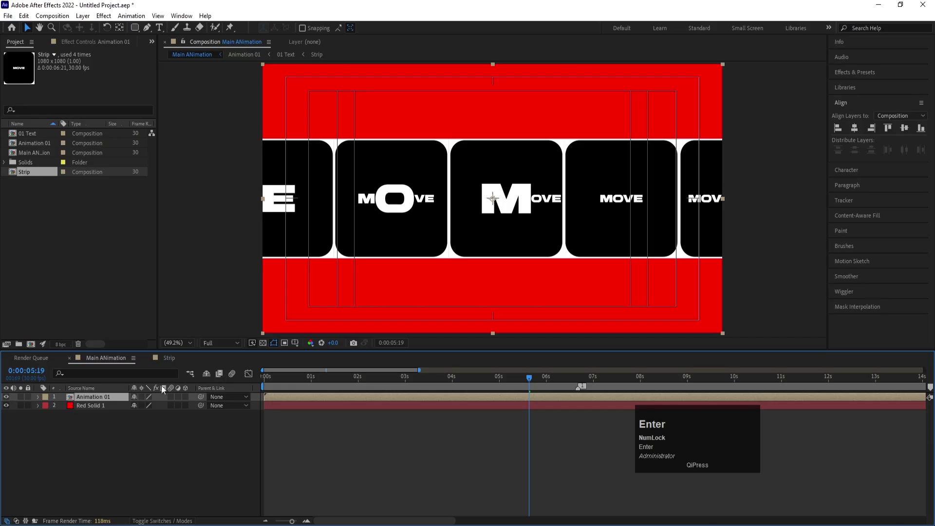
# Step: Open the Animation 01 composition, end its work area at the 0:00:06:20 Position keyframe, and trim the composition to that work area
pyautogui.doubleClick(291, 396)
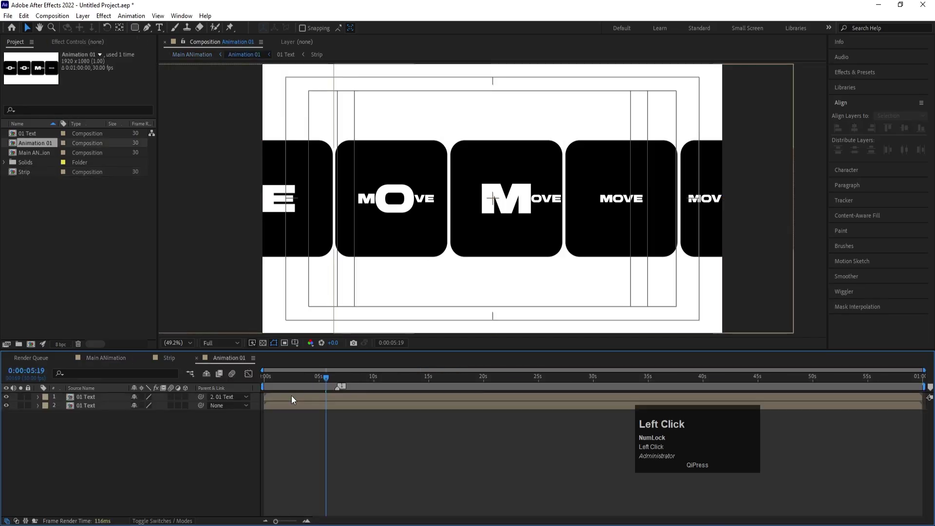
pyautogui.press('u')
pyautogui.press('k')
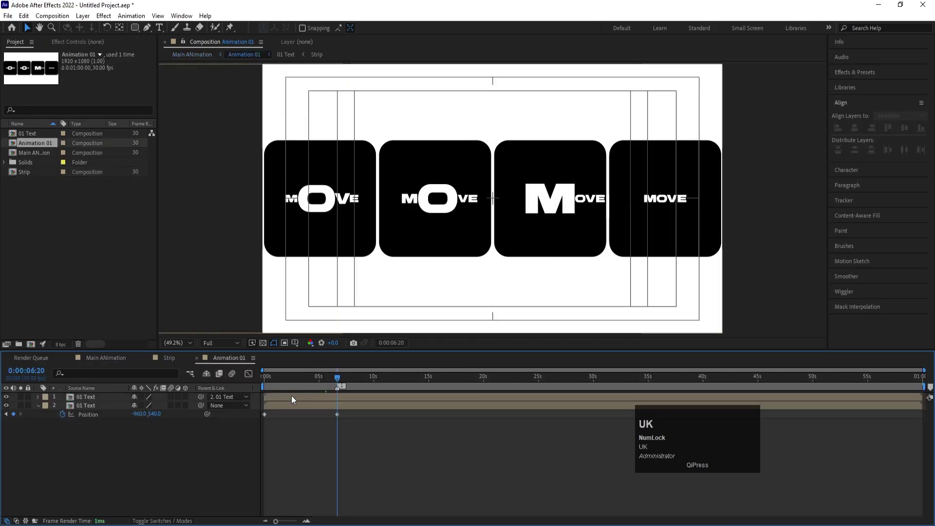
pyautogui.press('n')
pyautogui.rightClick(303, 388)
pyautogui.click(333, 417)
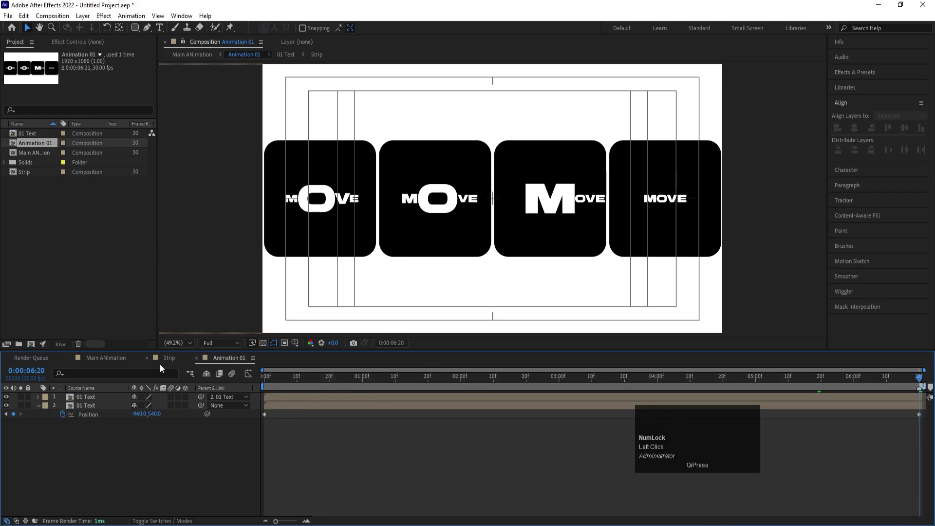
# Step: In the Main ANimation composition, duplicate the Animation 01 layer and place the copy directly above the original row
pyautogui.click(115, 358)
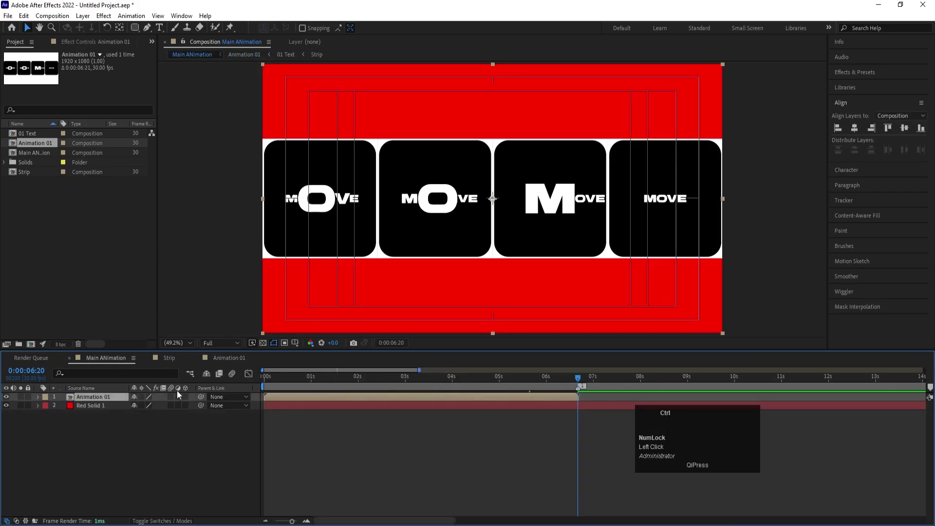
pyautogui.hotkey('ctrl', 'd')
pyautogui.moveTo(539, 219); pyautogui.dragTo(547, 101)
pyautogui.press('Down')
pyautogui.press('Down')
pyautogui.press('Down')
pyautogui.press('Down')
pyautogui.press('Down')
pyautogui.press('Down')
pyautogui.press('Down')
pyautogui.press('Down')
pyautogui.press('Down')
pyautogui.press('Down')
pyautogui.press('Down')
pyautogui.press('Down')
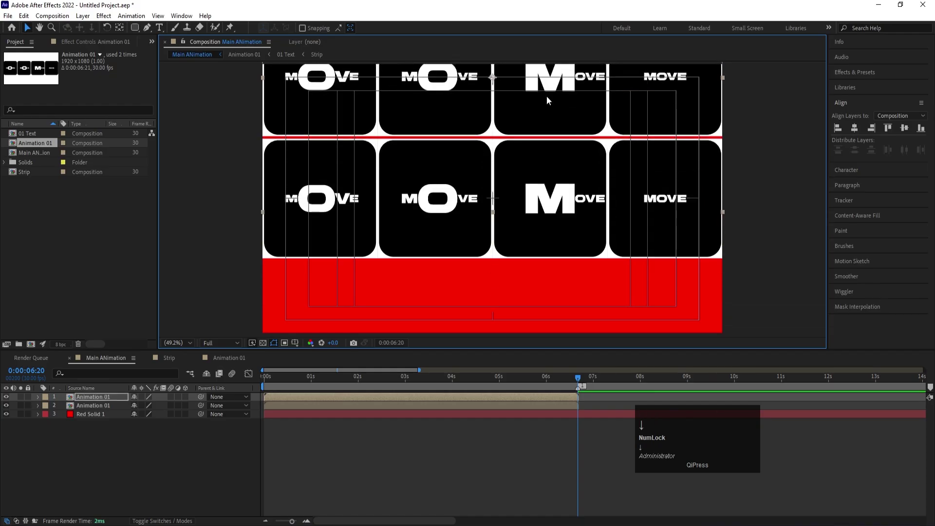
# Step: Duplicate the upper Animation 01 row, place the copy directly below the middle row, and center it horizontally in the composition
pyautogui.click(98, 397)
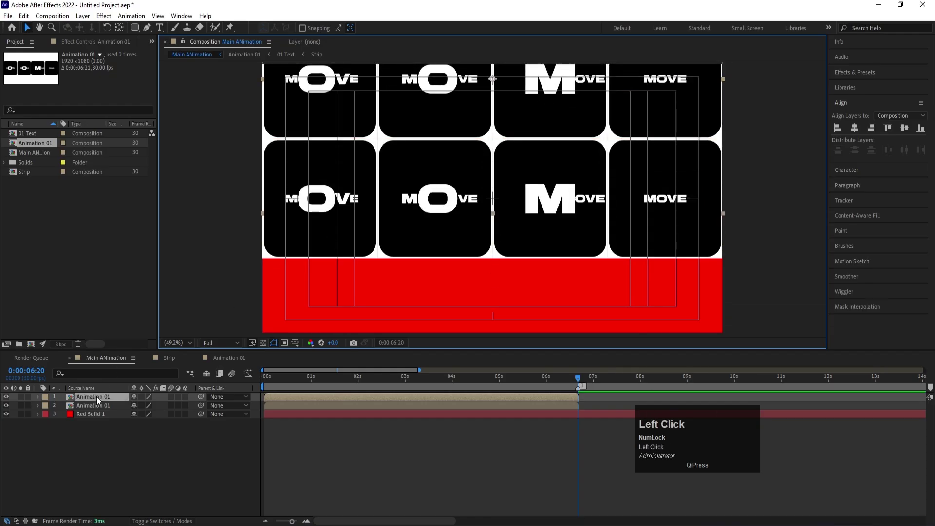
pyautogui.hotkey('ctrl', 'd')
pyautogui.moveTo(519, 102); pyautogui.dragTo(515, 324)
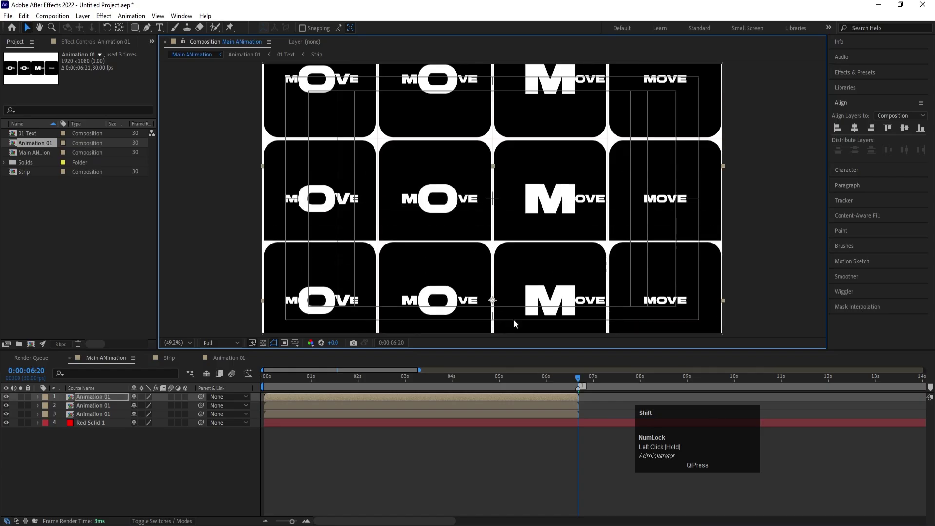
pyautogui.moveTo(507, 254); pyautogui.dragTo(503, 275)
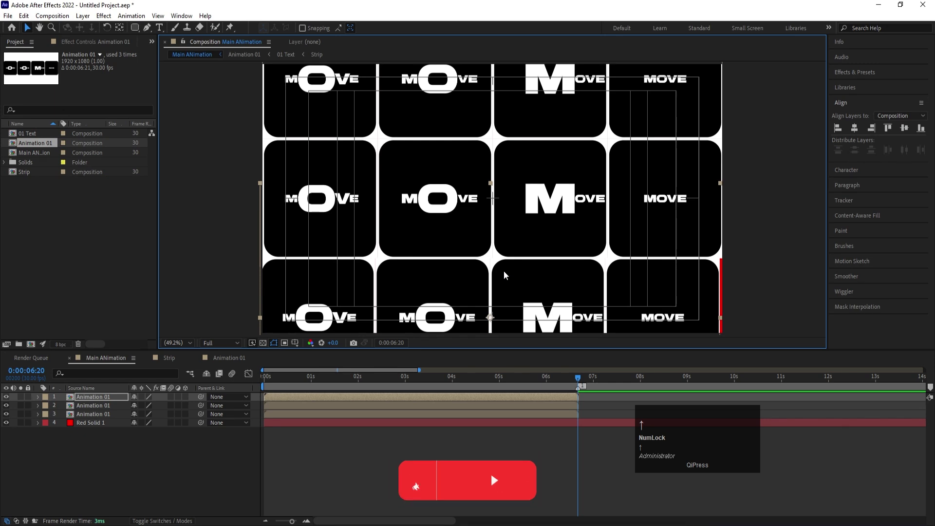
pyautogui.click(854, 127)
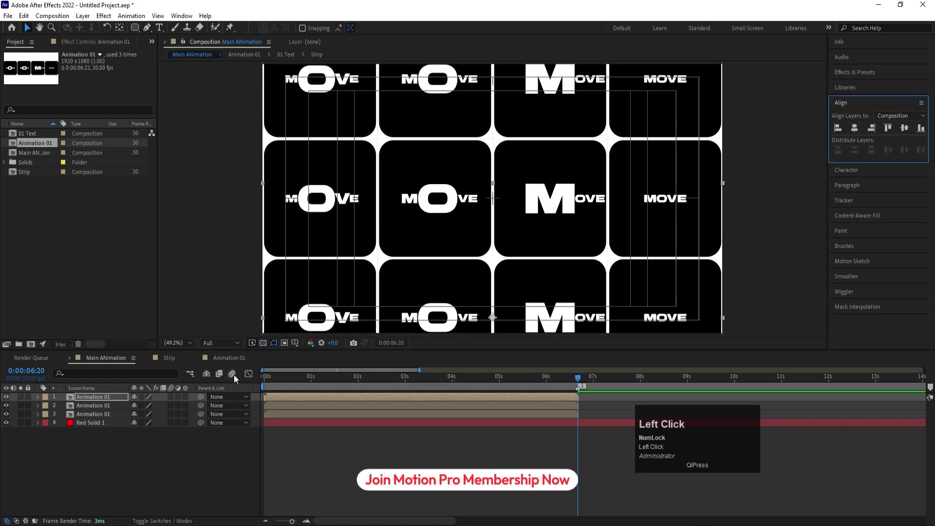
# Step: Align the three Animation 01 layers to each other on their horizontal centers and preview the result
pyautogui.click(92, 397)
pyautogui.keyDown('shift'); pyautogui.click(93, 414); pyautogui.keyUp('shift')
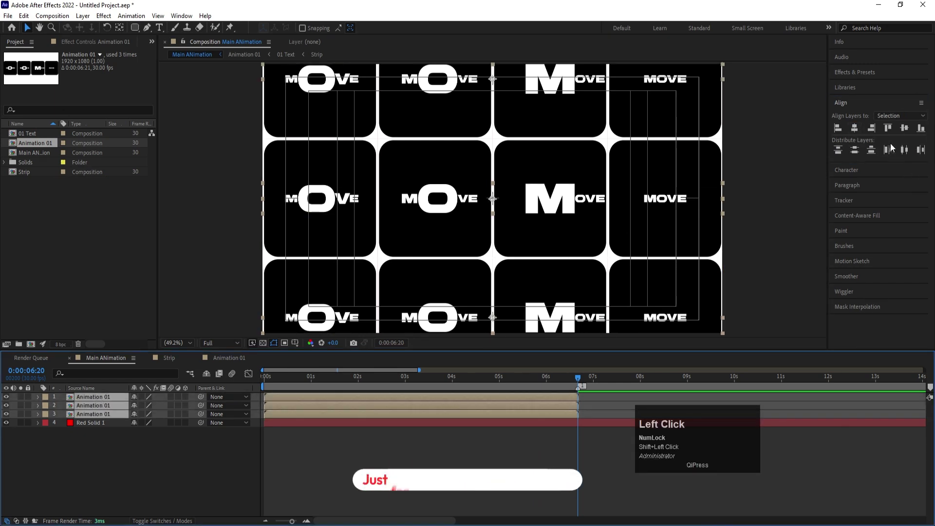
pyautogui.click(856, 128)
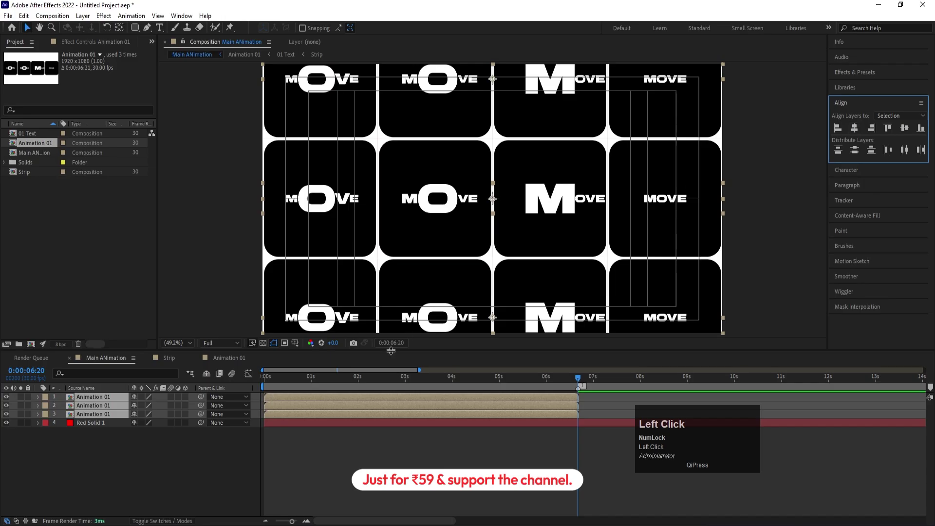
pyautogui.press('space')
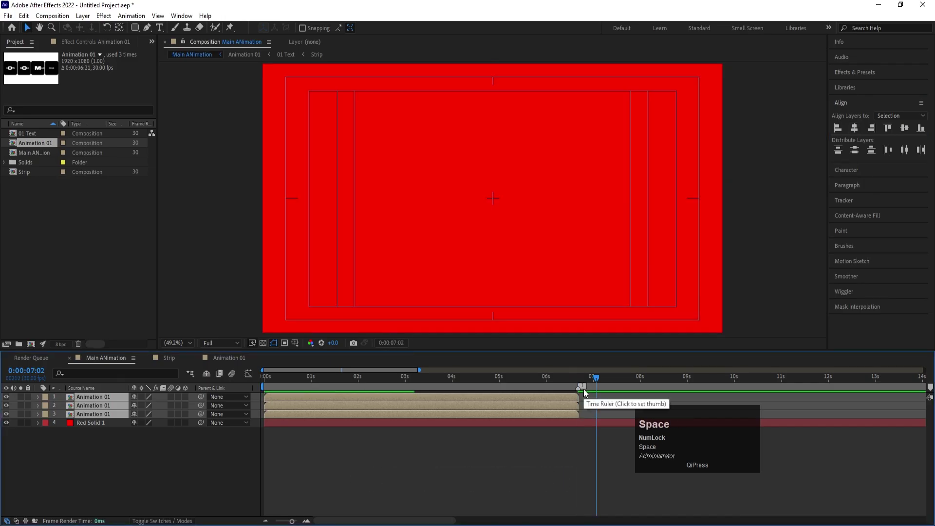
# Step: Preview the three stacked rows in the Main ANimation composition and return to the first frame
pyautogui.press('space')
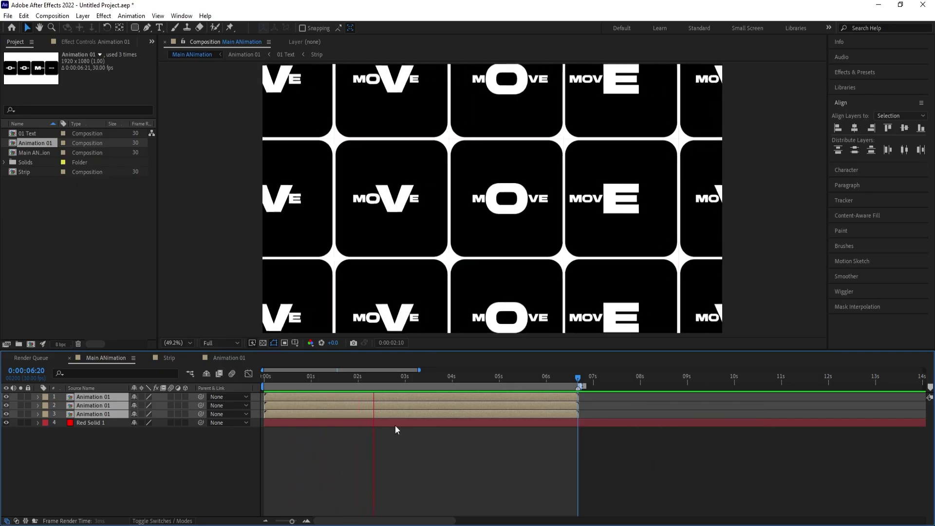
pyautogui.press('space')
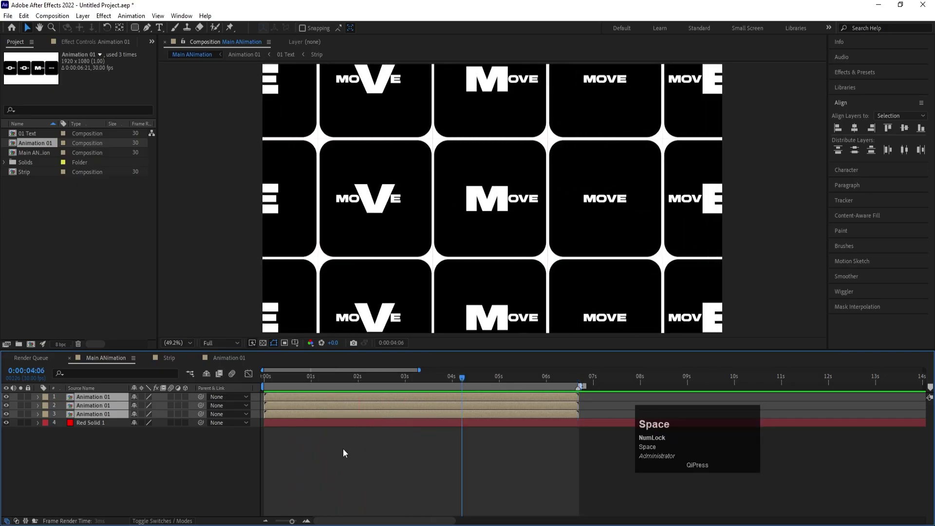
pyautogui.click(342, 448)
pyautogui.moveTo(271, 378); pyautogui.dragTo(232, 379)
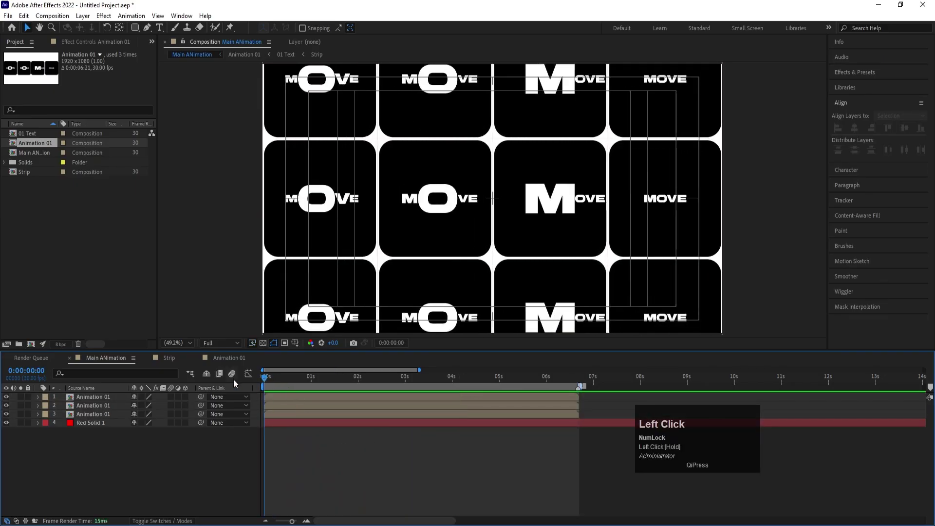
# Step: Enable time remapping on the three Animation 01 layers, keyframe Time Remap at 0:00:06:20, and delete the original end keyframes
pyautogui.click(98, 414)
pyautogui.keyDown('shift'); pyautogui.click(91, 399); pyautogui.keyUp('shift')
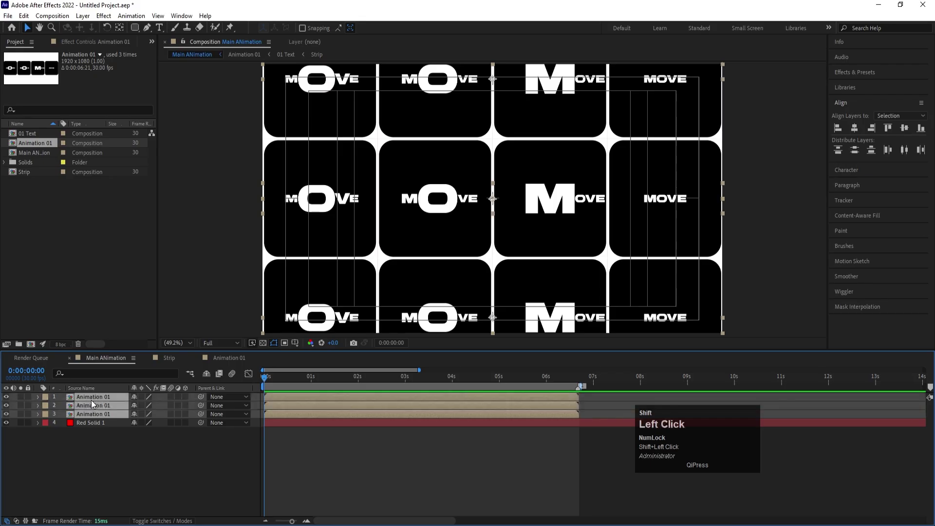
pyautogui.press('o')
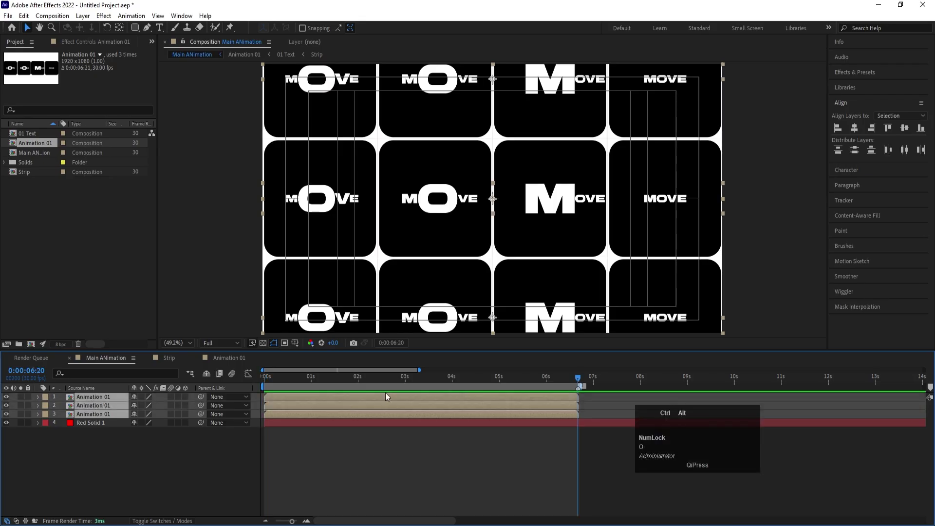
pyautogui.hotkey('ctrl', 'alt', 't')
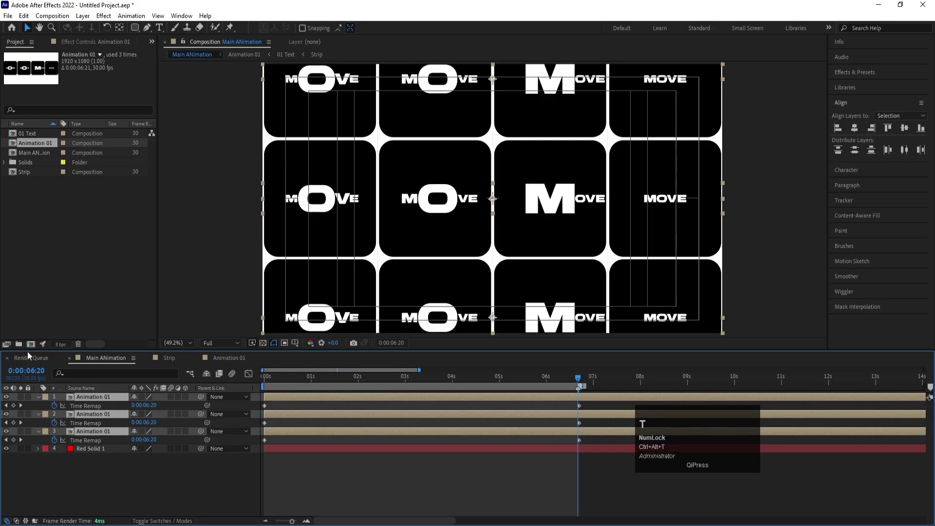
pyautogui.click(13, 406)
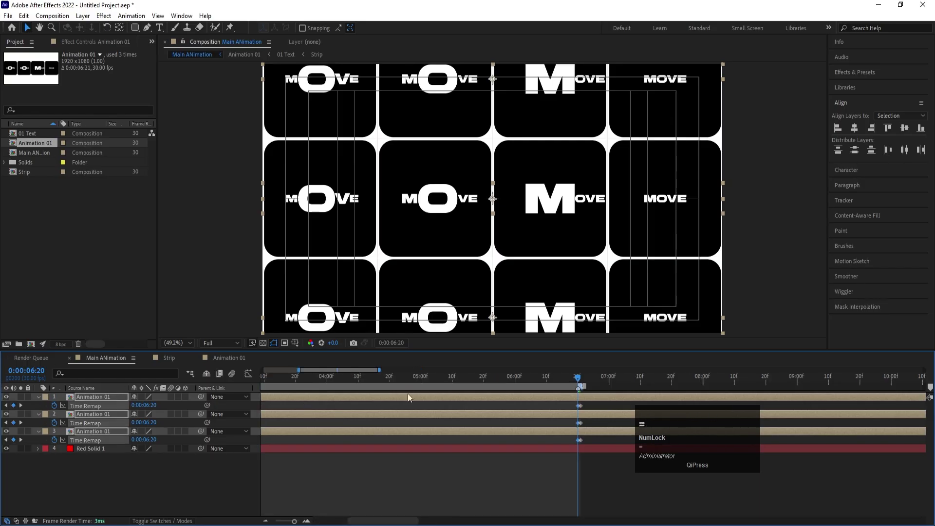
pyautogui.moveTo(591, 405); pyautogui.dragTo(581, 448)
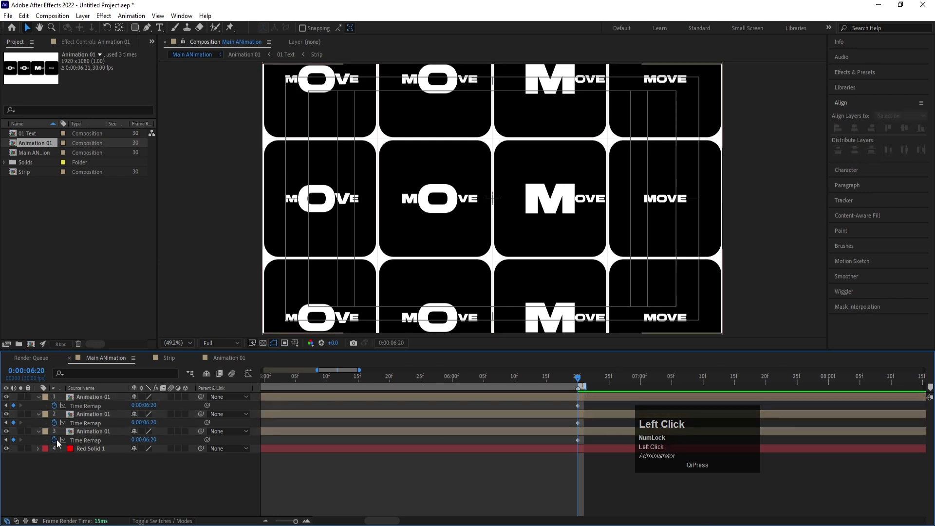
# Step: Add the expression loopOut() to Time Remap on all three Animation 01 layers and collapse their properties at the first frame
pyautogui.keyDown('alt'); pyautogui.click(55, 438); pyautogui.keyUp('alt')
pyautogui.write('loopOut(')
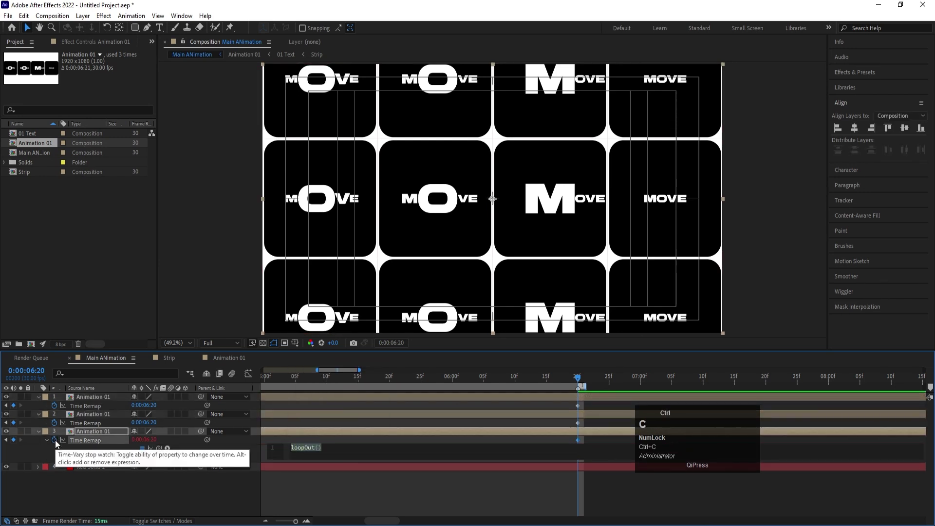
pyautogui.keyDown('alt'); pyautogui.click(54, 422); pyautogui.keyUp('alt')
pyautogui.write('loopOut()')
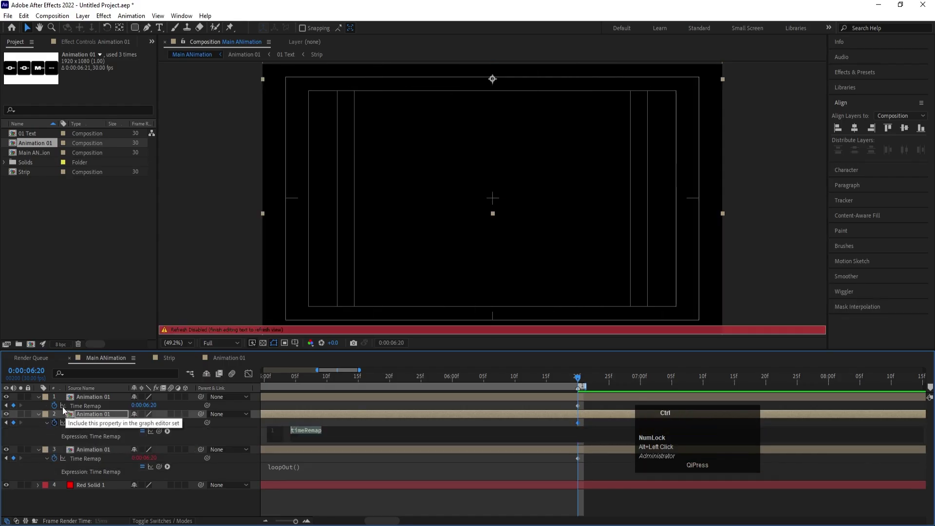
pyautogui.keyDown('alt'); pyautogui.click(54, 405); pyautogui.keyUp('alt')
pyautogui.write('loopOut()')
pyautogui.click(183, 403)
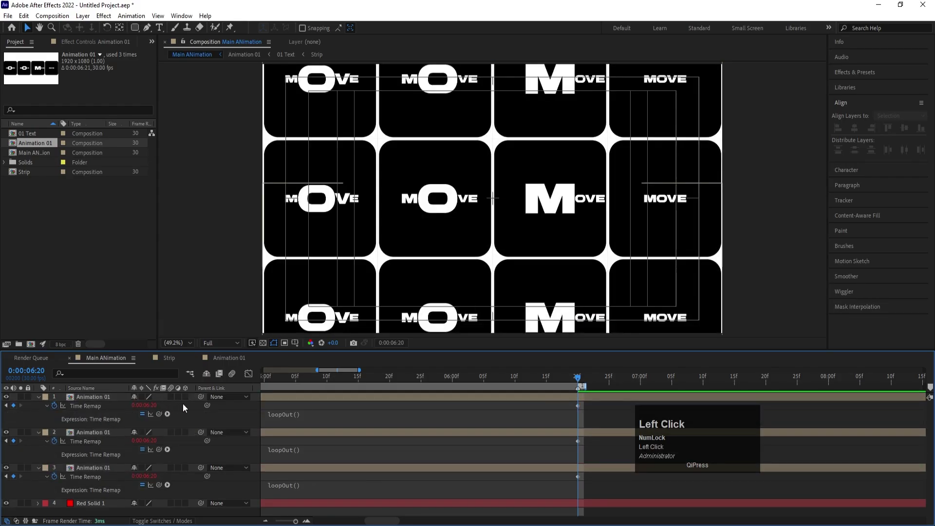
pyautogui.press('-')
pyautogui.moveTo(302, 379); pyautogui.dragTo(238, 375)
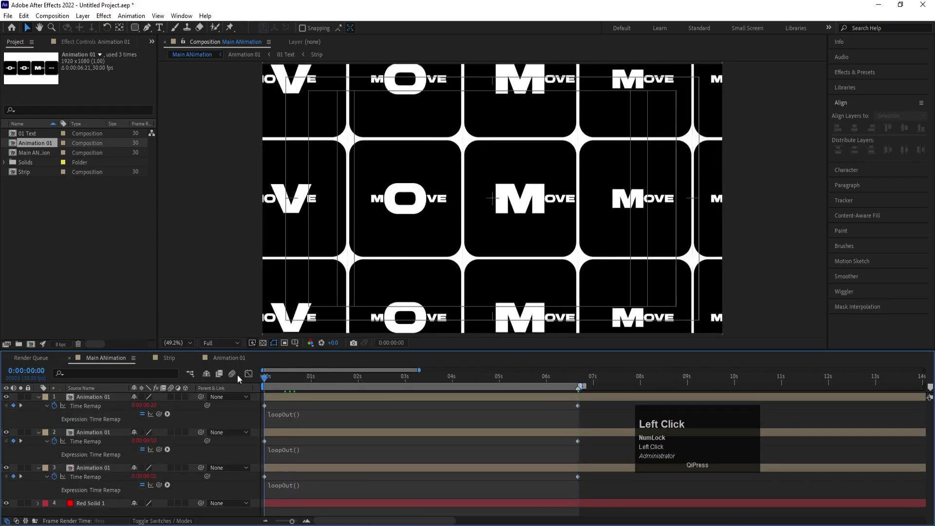
pyautogui.press('o')
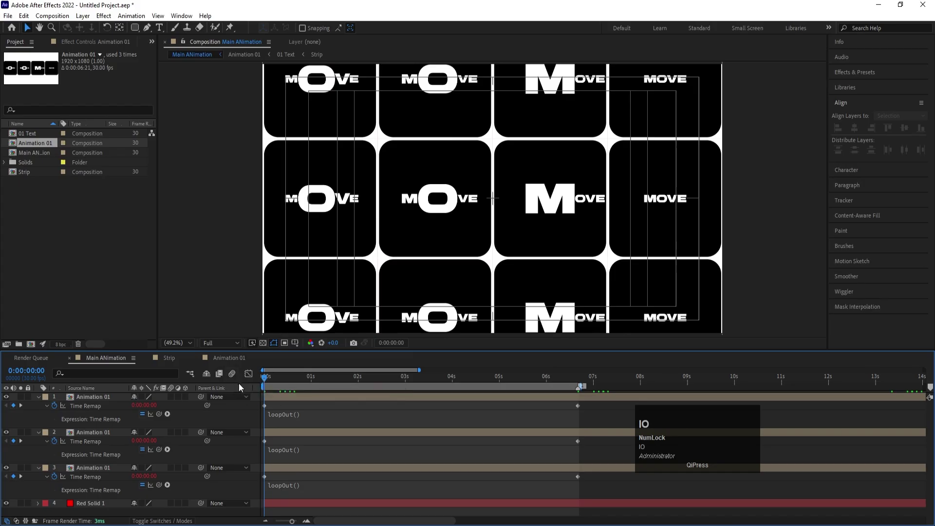
pyautogui.press('u')
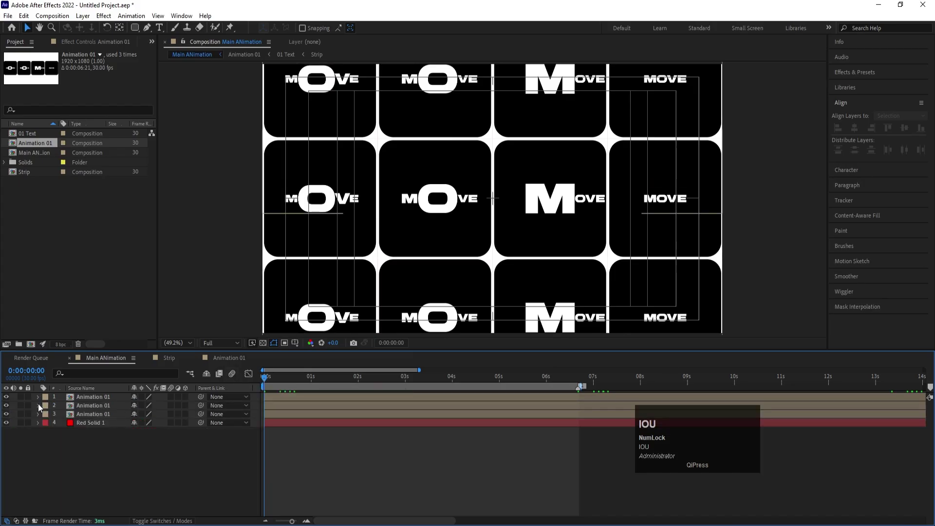
# Step: Identify the layers of the upper and lower rows and time-reverse both, so they scroll opposite to the middle row
pyautogui.click(6, 414)
pyautogui.click(6, 414)
pyautogui.click(6, 397)
pyautogui.click(6, 397)
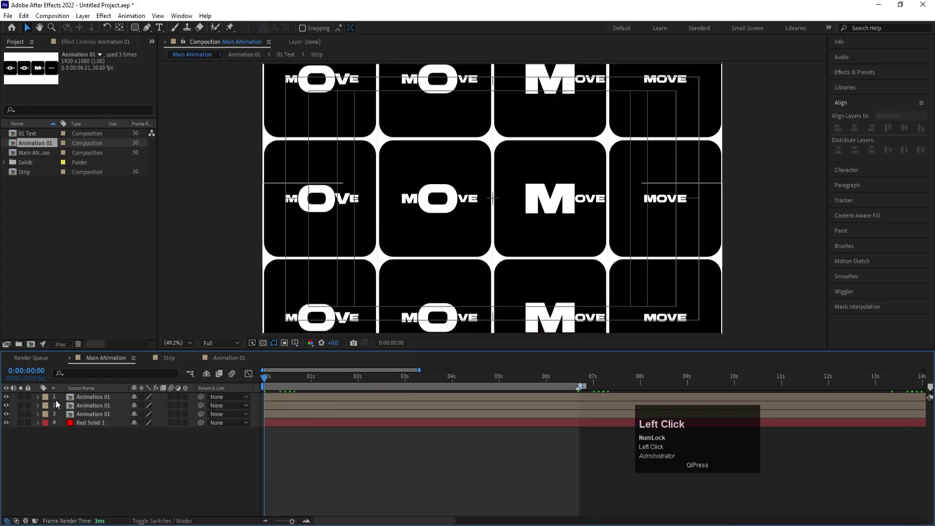
pyautogui.click(88, 397)
pyautogui.keyDown('shift'); pyautogui.click(91, 405); pyautogui.keyUp('shift')
pyautogui.rightClick(91, 405)
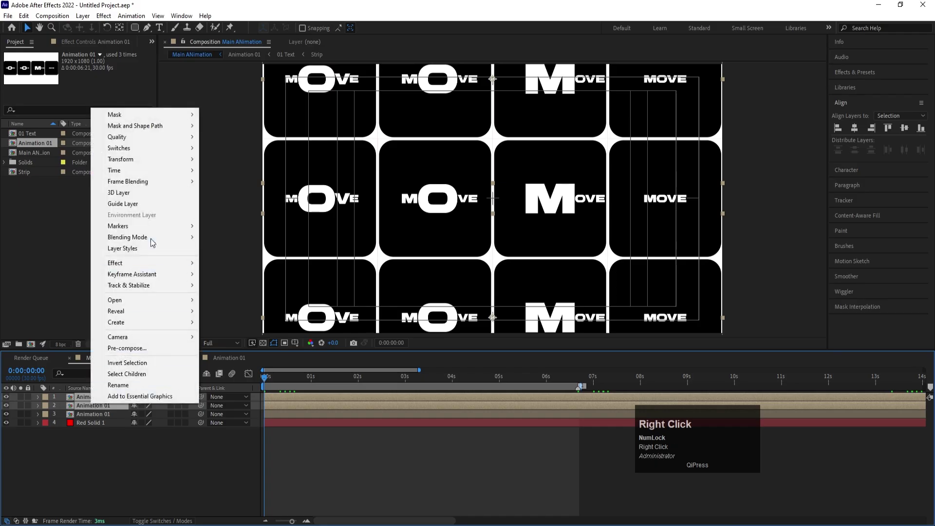
pyautogui.click(105, 173)
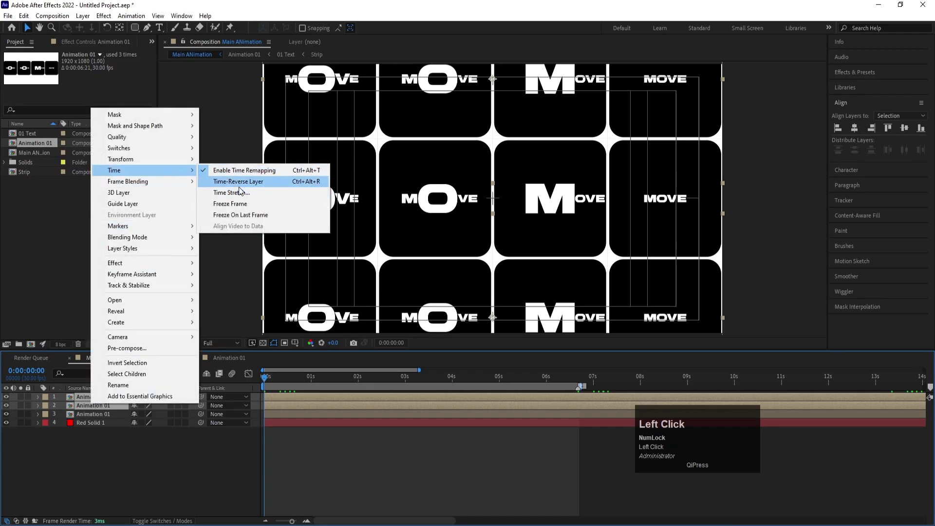
pyautogui.click(239, 187)
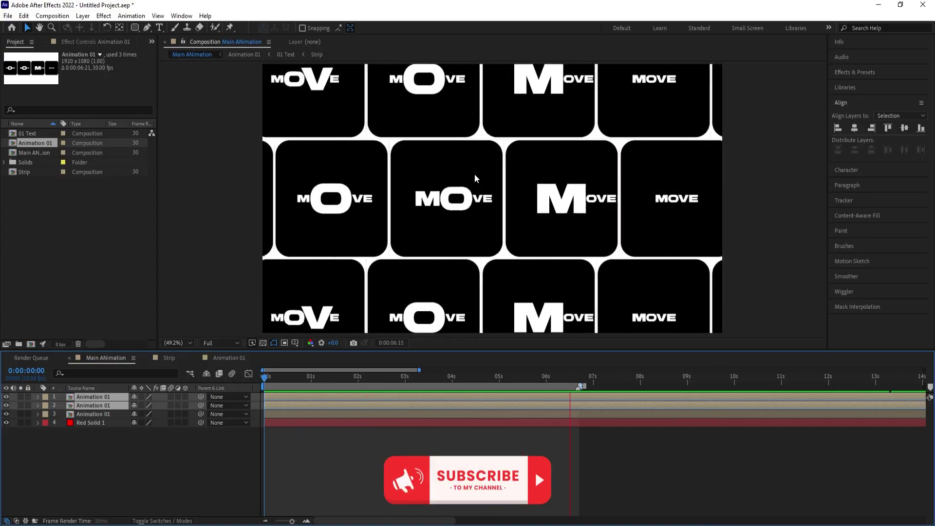
# Step: Preview the opposing rows and check the loop point near the end of the work area
pyautogui.press('space')
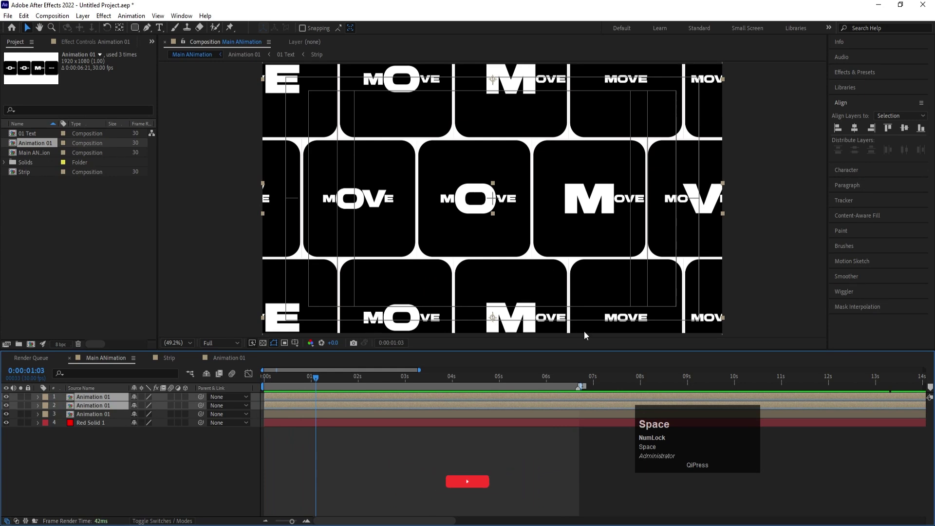
pyautogui.click(568, 375)
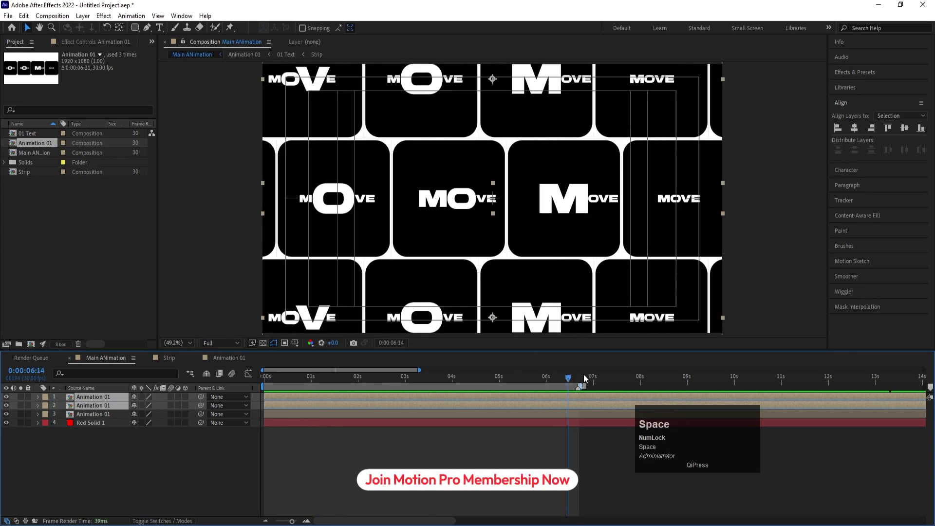
pyautogui.press('space')
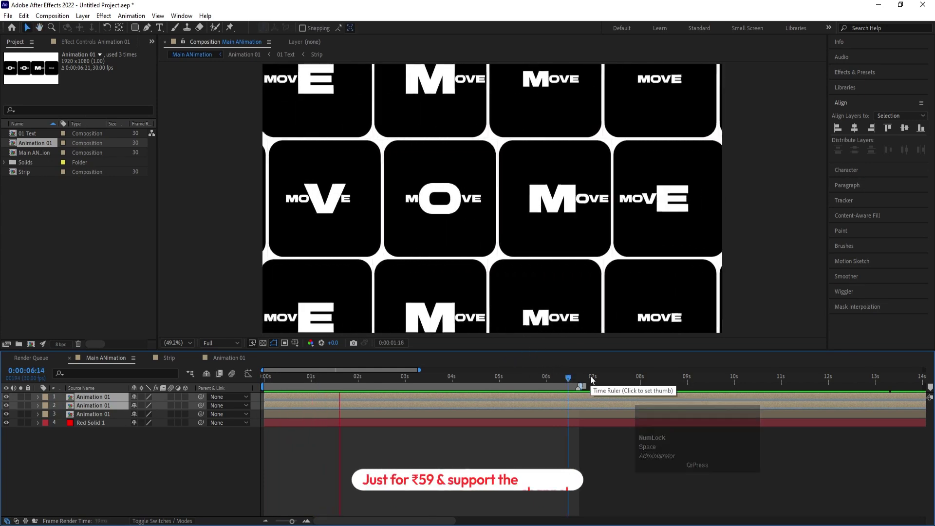
pyautogui.press('space')
pyautogui.click(560, 377)
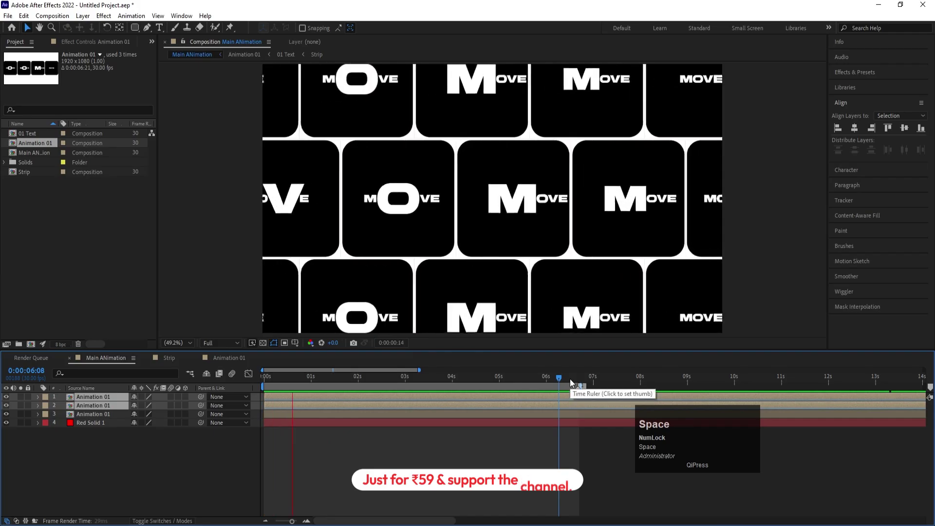
# Step: Shorten the Main ANimation work area by one frame so it ends at the 0:00:06:20 mark
pyautogui.click(576, 378)
pyautogui.press('=')
pyautogui.press('=')
pyautogui.press('=')
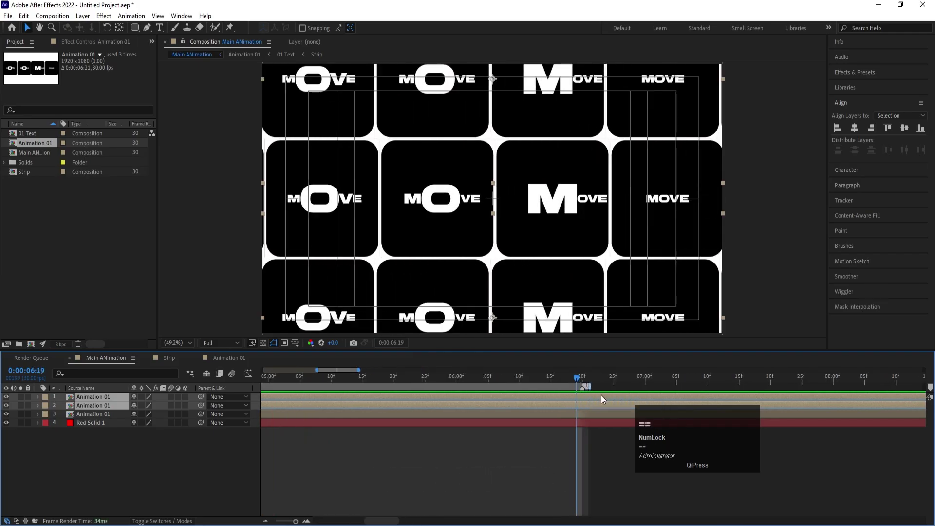
pyautogui.click(604, 386)
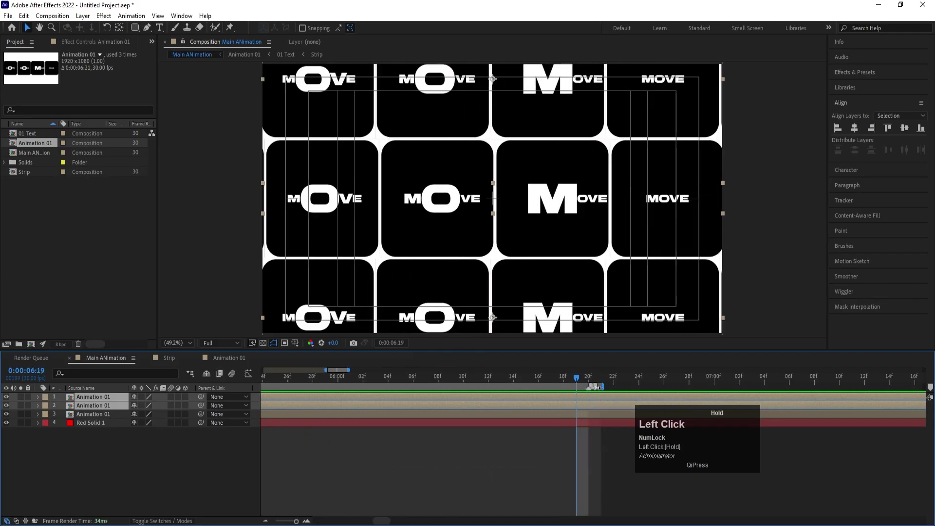
# Step: Play through the shortened work area to check that all three rows loop seamlessly
pyautogui.click(501, 377)
pyautogui.press('space')
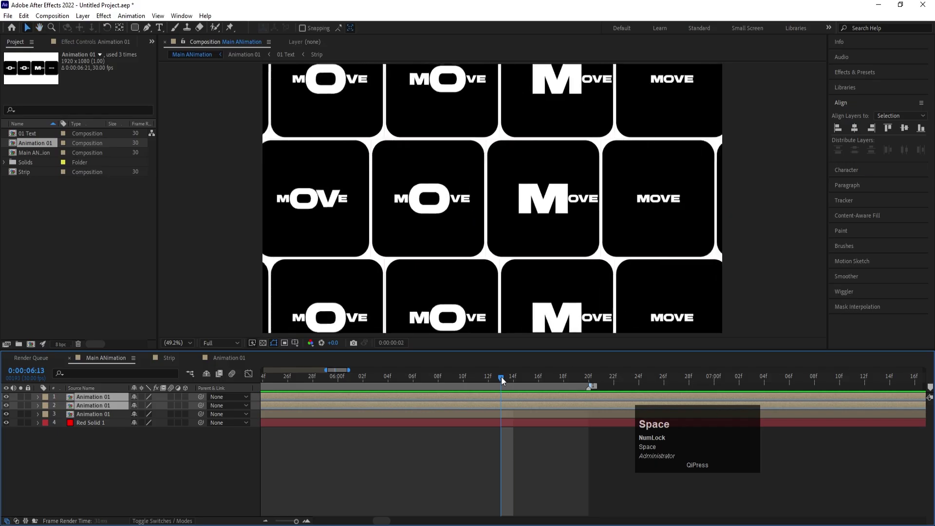
pyautogui.press('-')
pyautogui.press('-')
pyautogui.press('-')
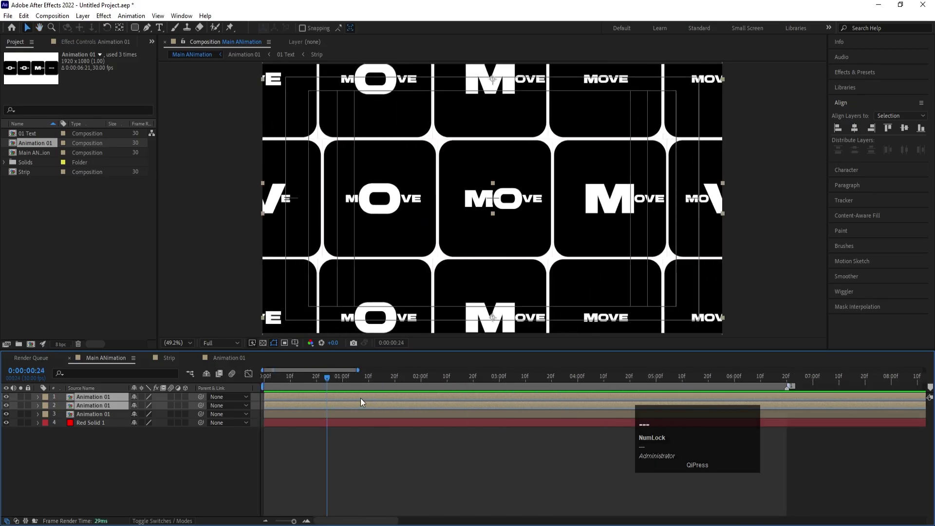
pyautogui.press('space')
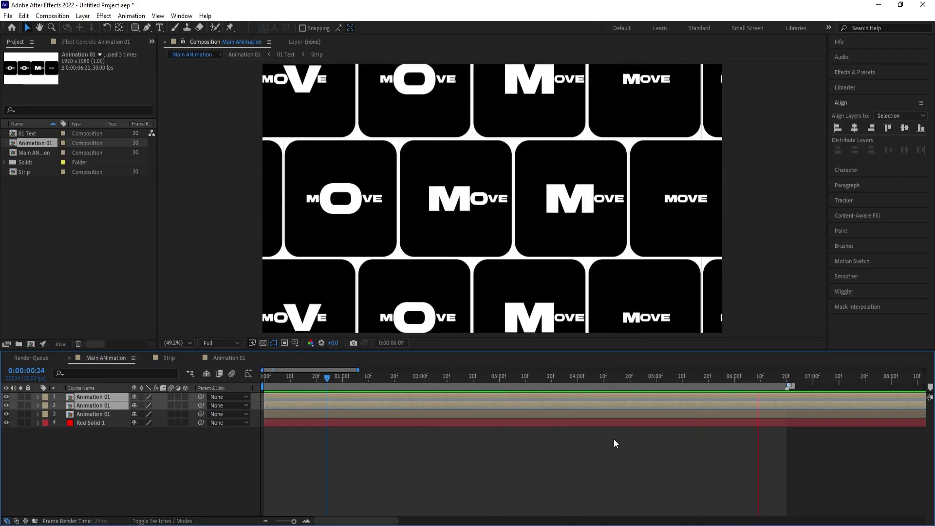
pyautogui.press('space')
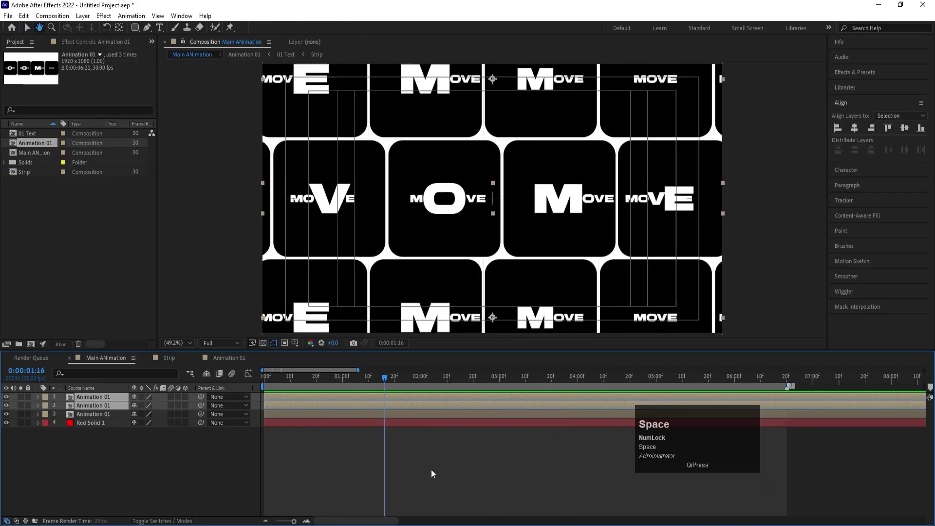